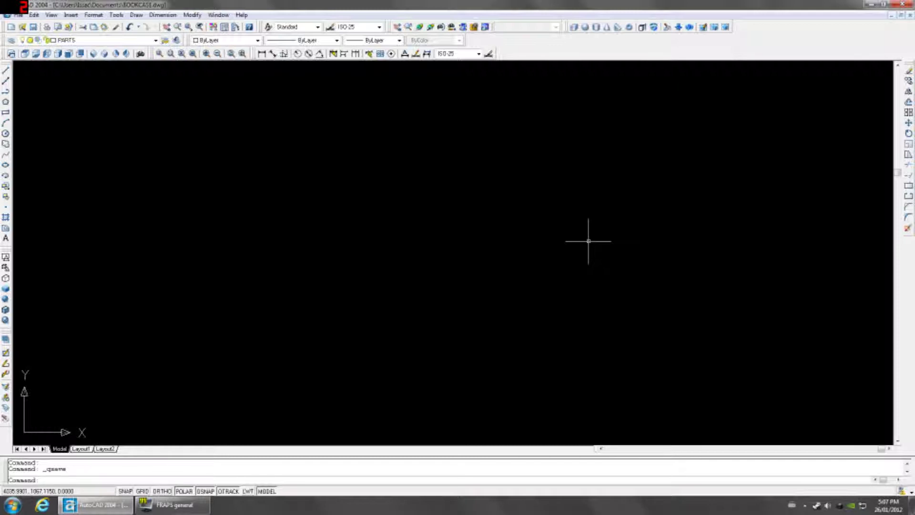
Step: On the PARTS layer in the left view, draw a 300 by 1820 rectangle for the bookcase side panel
click(156, 42)
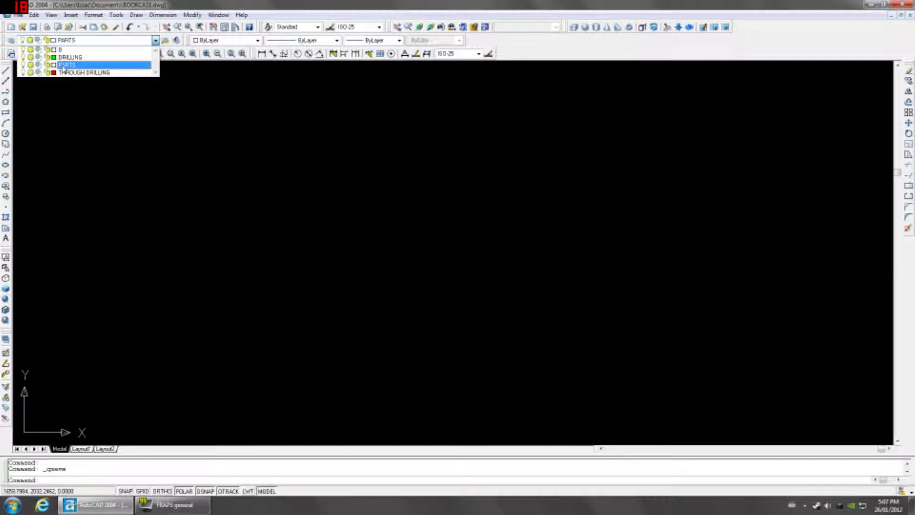
click(65, 66)
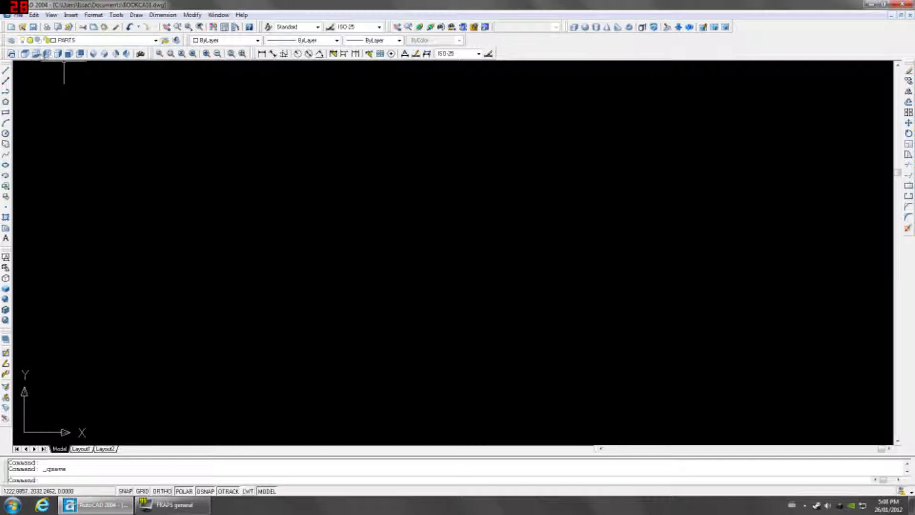
click(47, 54)
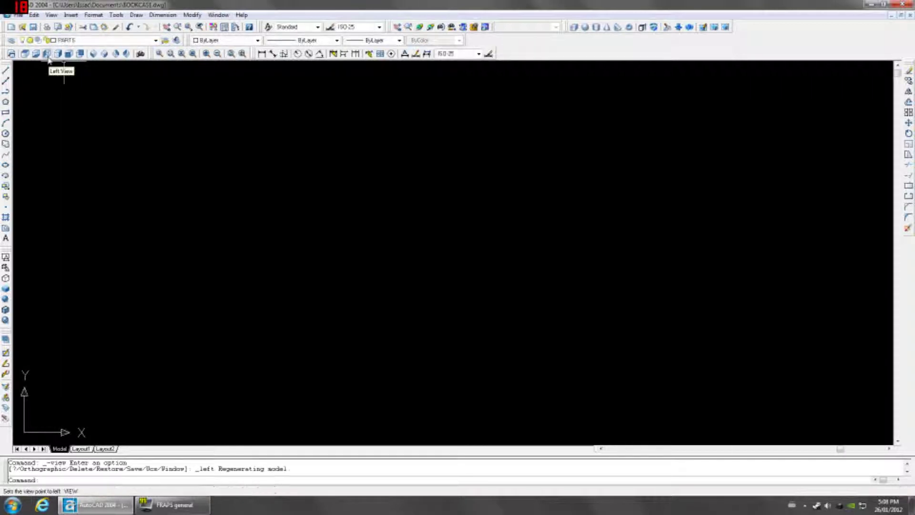
click(6, 112)
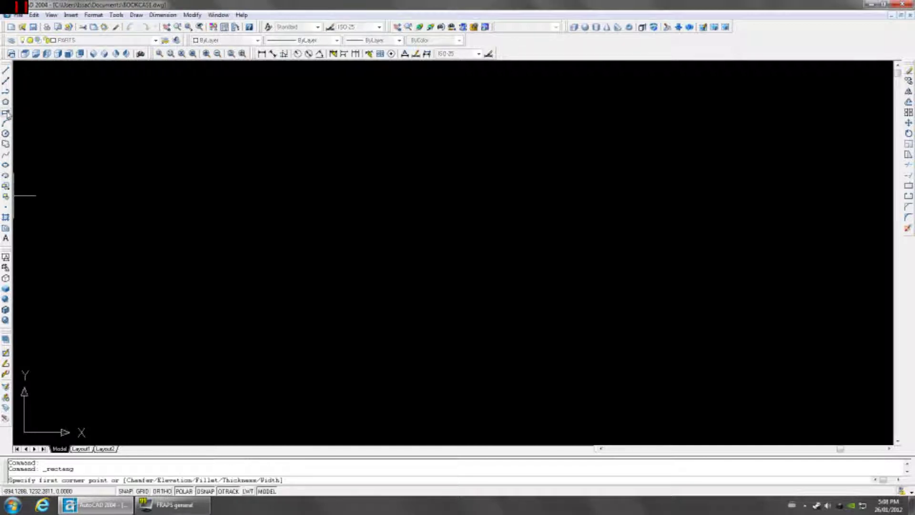
click(407, 399)
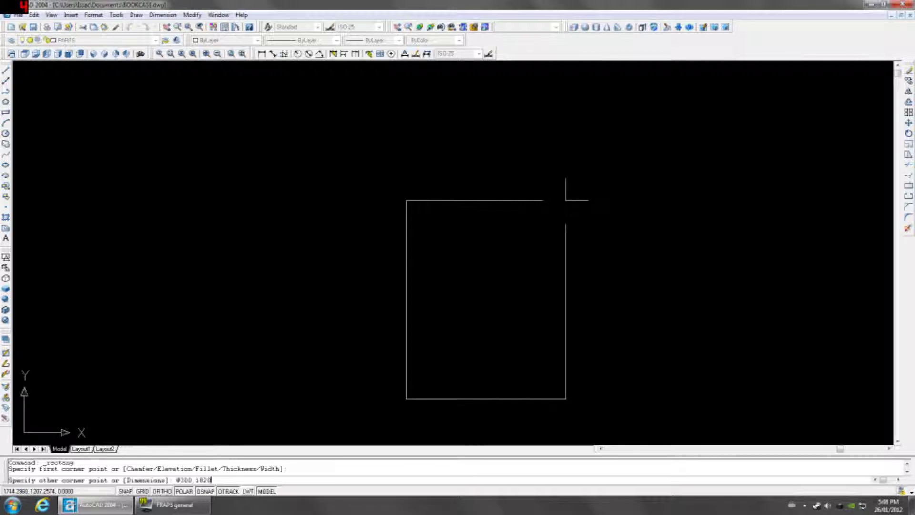
key(Return)
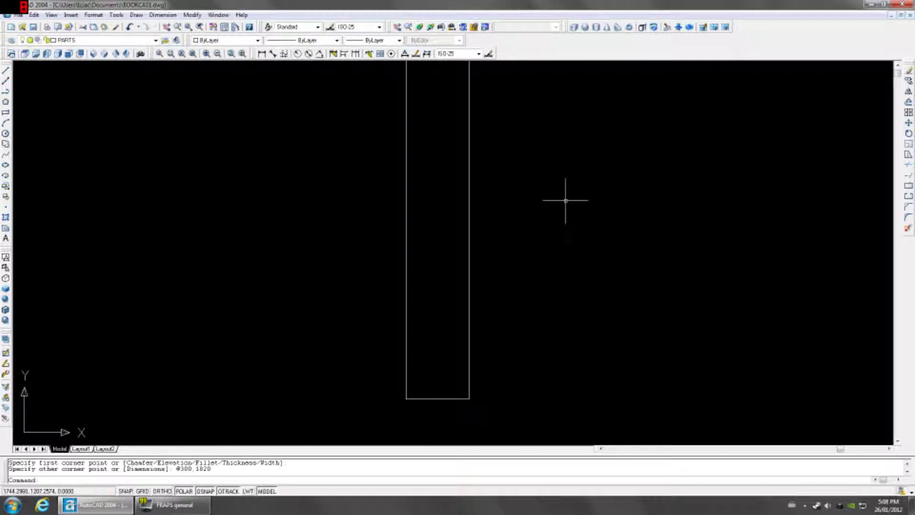
Step: Extrude the side panel rectangle by 19 with a taper angle of 0 and show it in the SW isometric view
scroll(538, 159, down, 2)
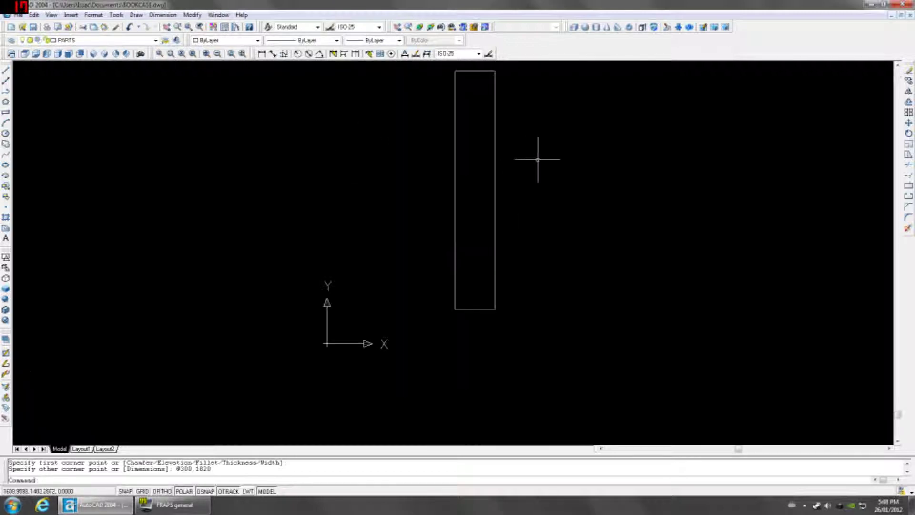
middle_drag(539, 139, 492, 204)
scroll(446, 334, up, 2)
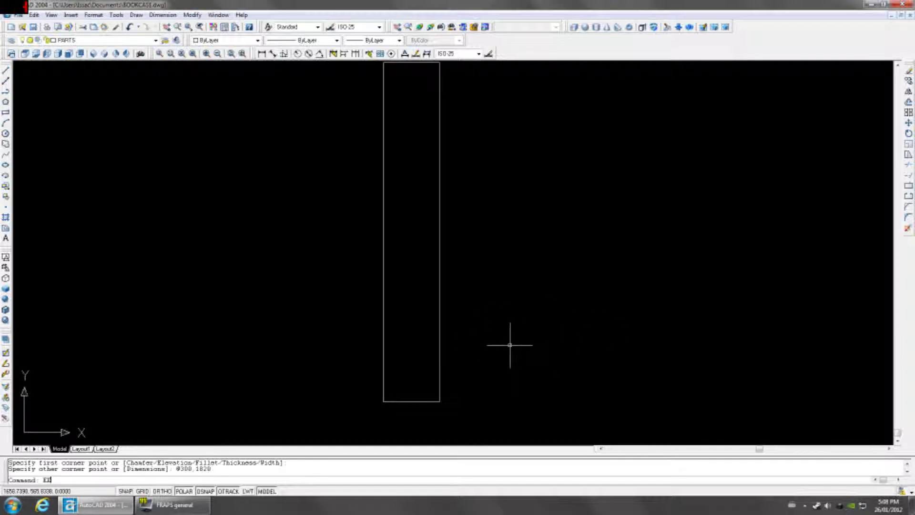
text(T)
key(Return)
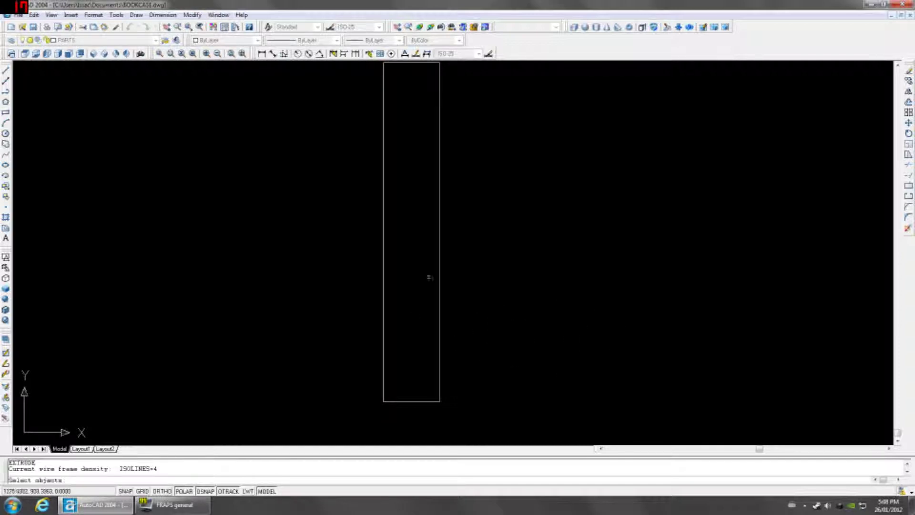
click(439, 277)
key(Return)
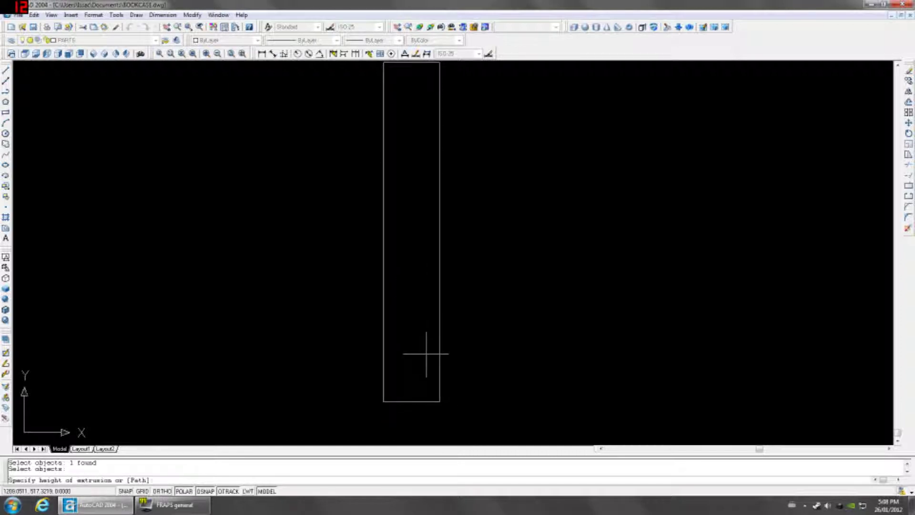
text(19)
key(Return)
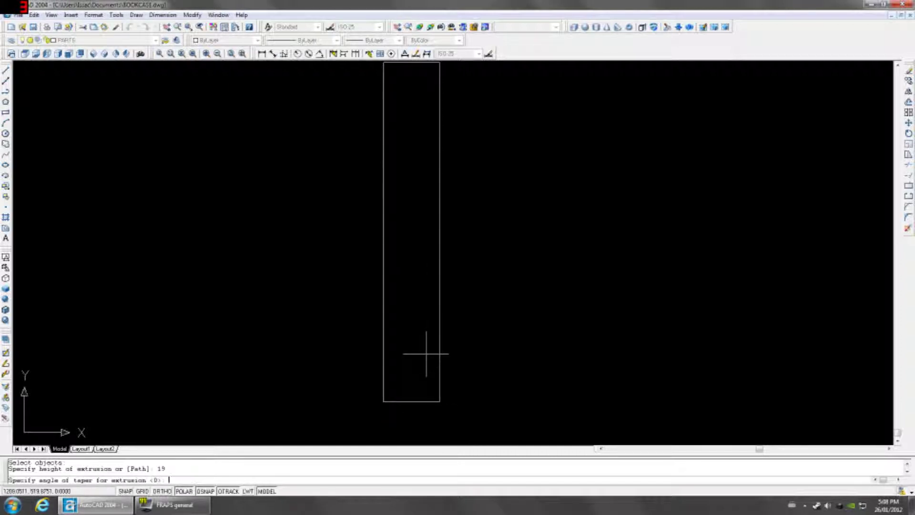
key(Return)
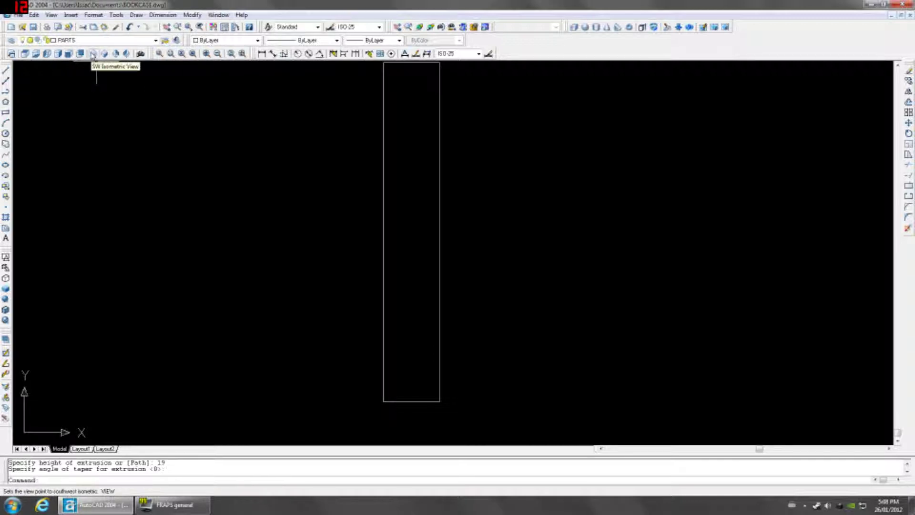
click(93, 54)
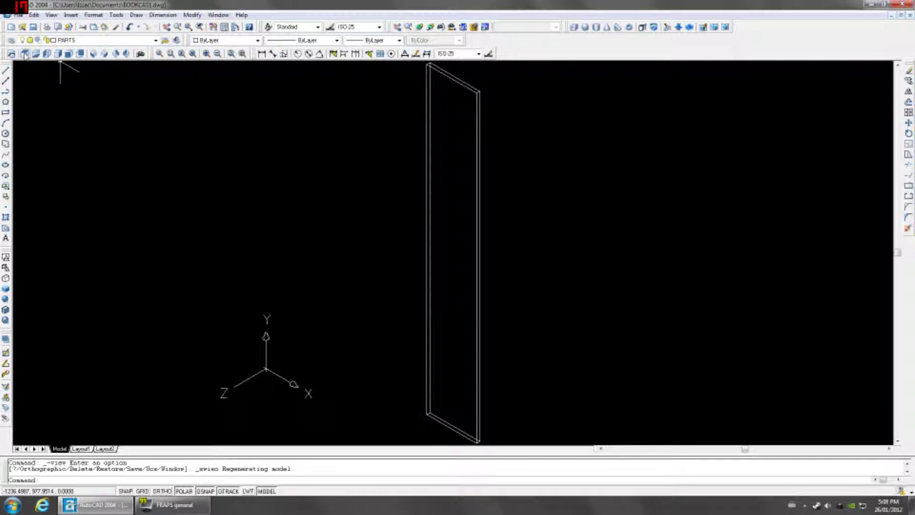
click(24, 54)
scroll(491, 197, down, 5)
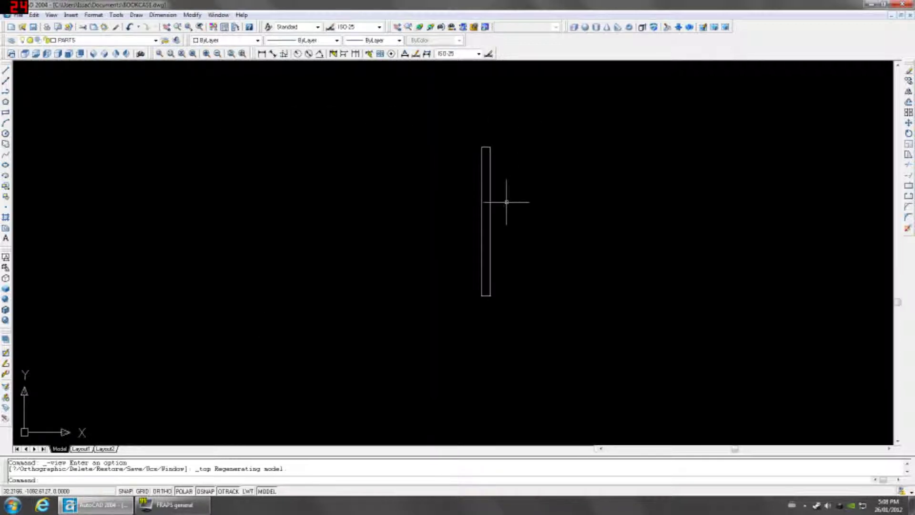
middle_drag(676, 230, 537, 237)
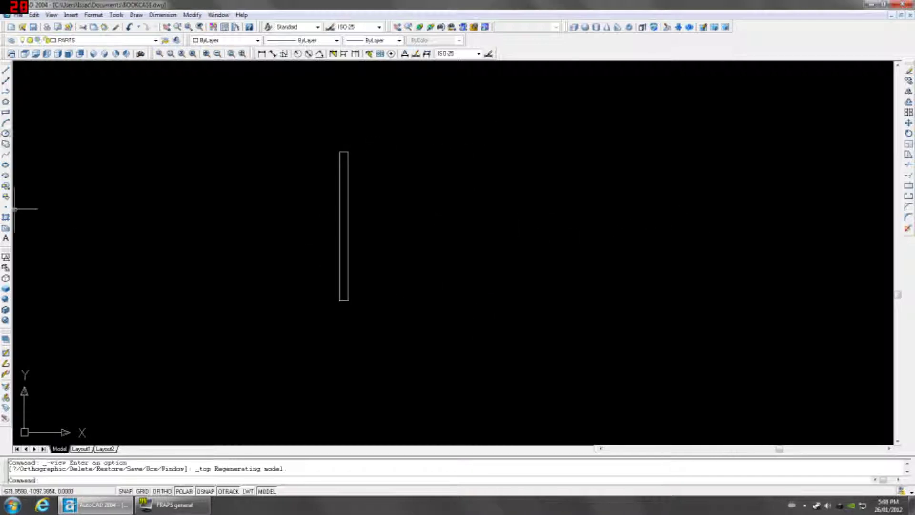
click(6, 114)
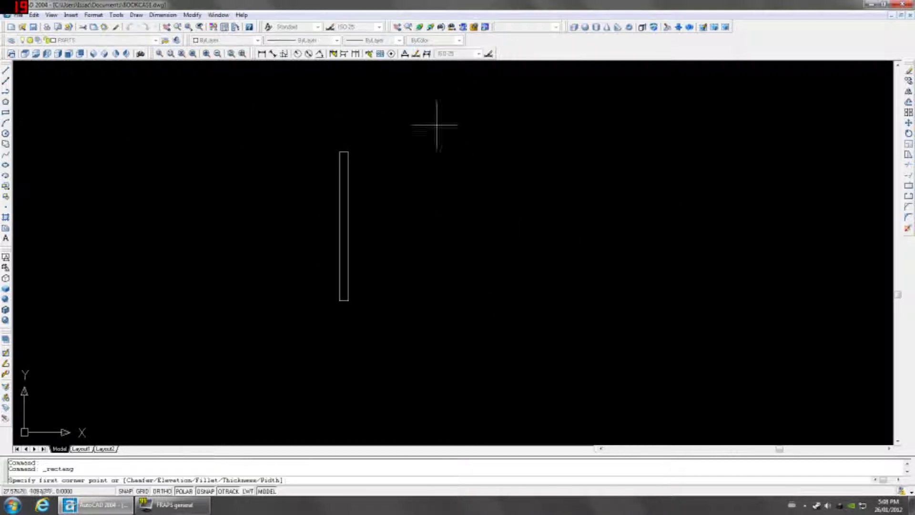
click(348, 152)
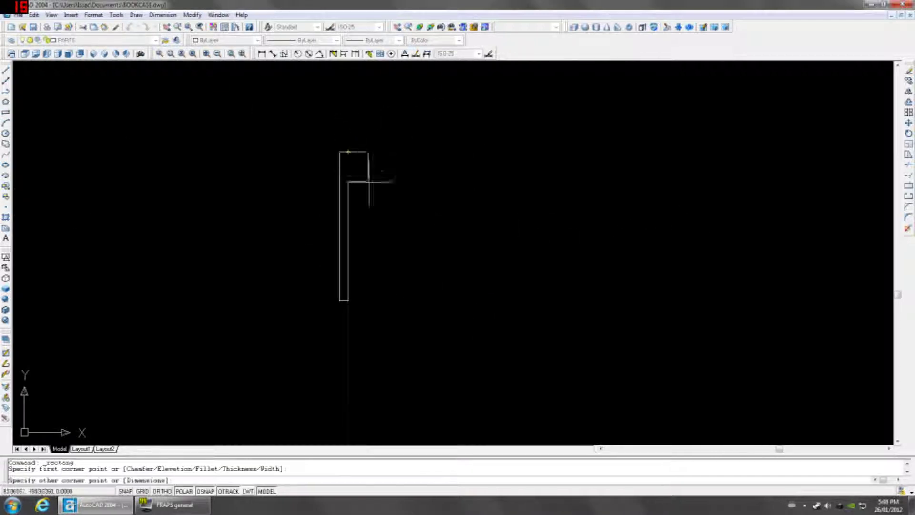
click(228, 491)
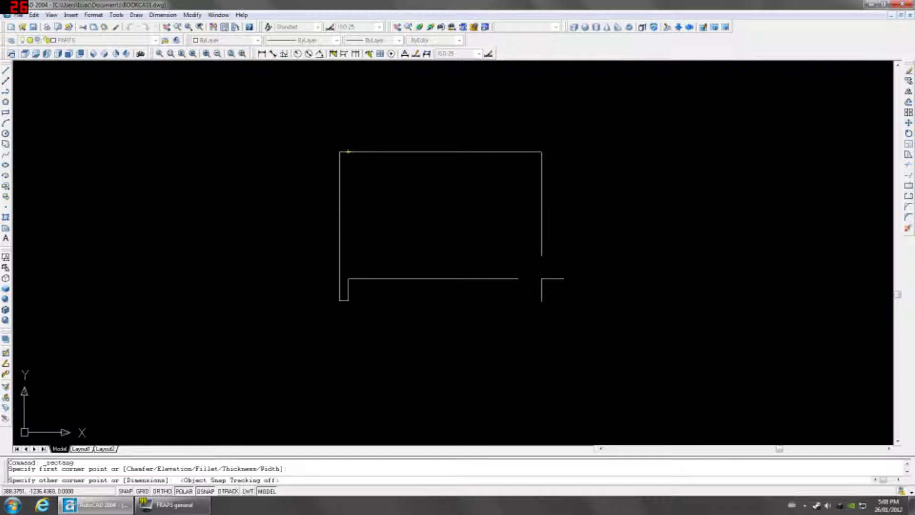
text(@1000,-299)
key(Return)
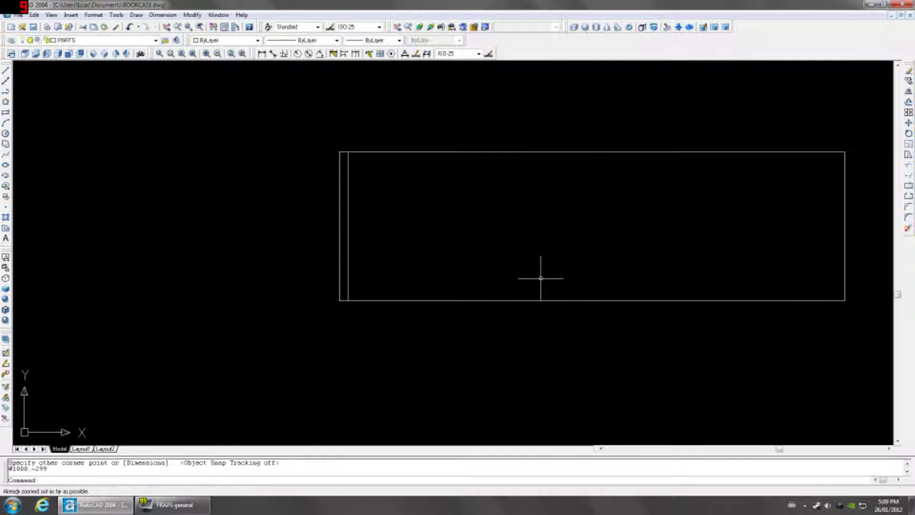
Step: Extrude the shelf rectangle by 19 with a taper angle of 0
double_click(634, 248)
scroll(496, 250, down, 5)
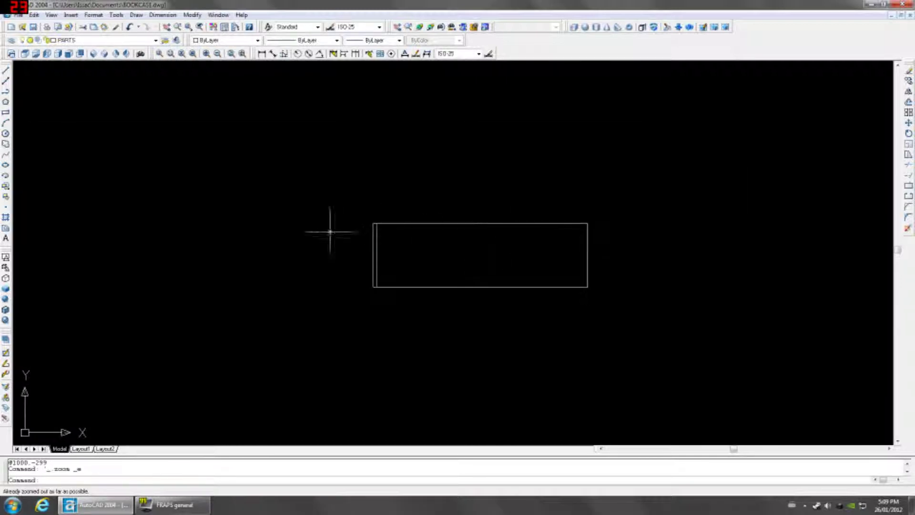
text(ext)
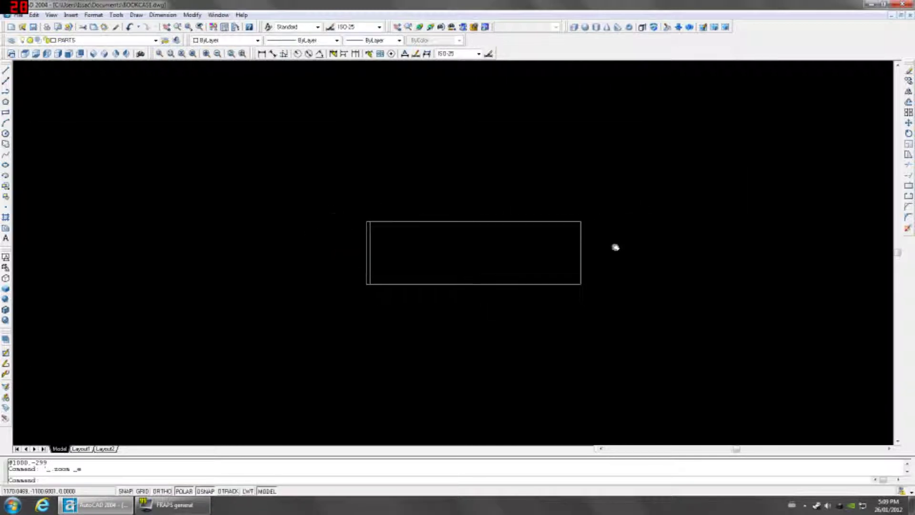
key(Return)
click(493, 276)
key(Return)
text(1)
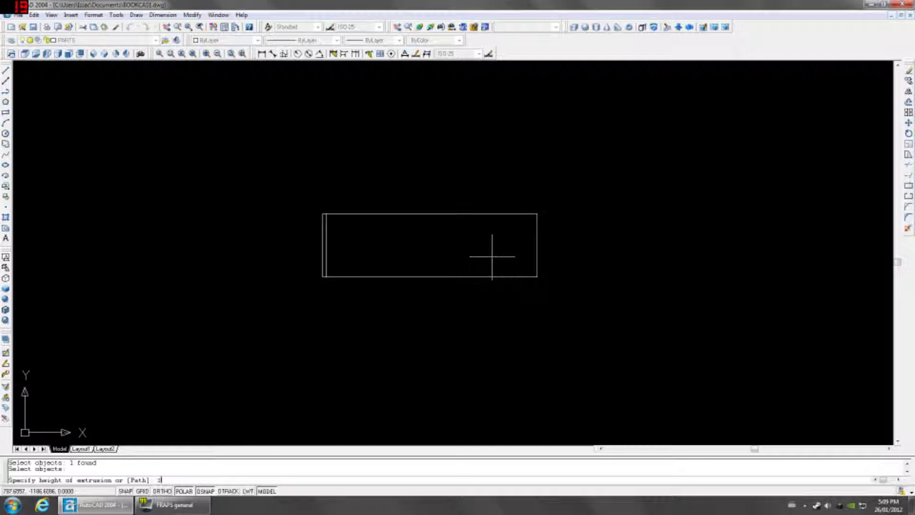
text(9)
key(Return)
key(Return)
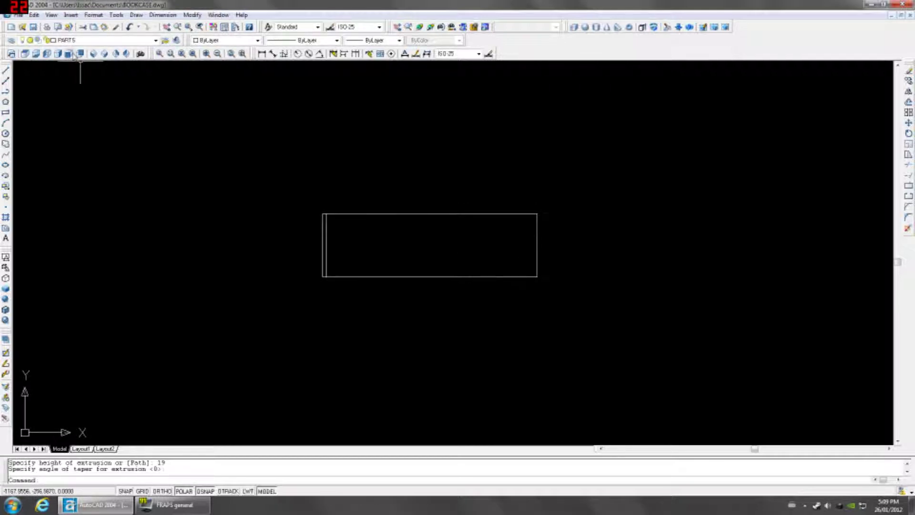
Step: In the front view, move the shelf straight up by 80 using the displacement @0,80
click(69, 54)
scroll(374, 186, down, 2)
scroll(381, 357, up, 5)
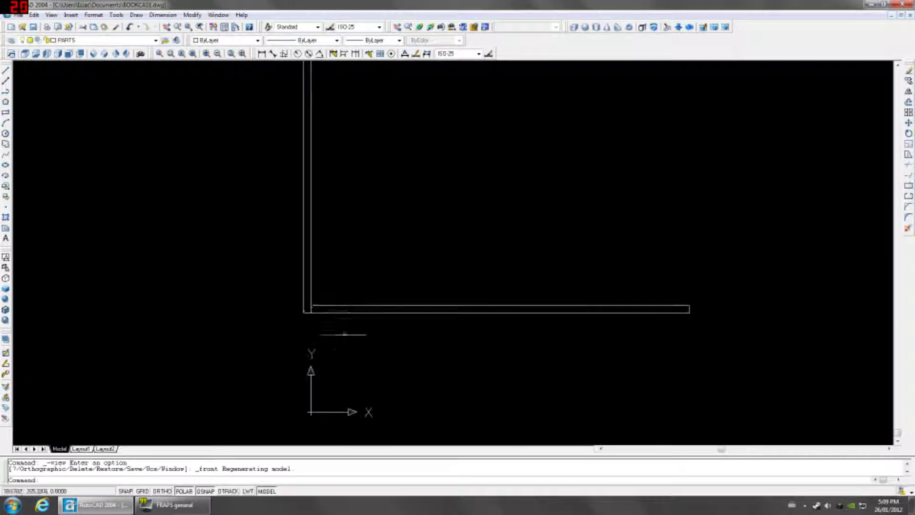
scroll(318, 303, up, 4)
scroll(318, 303, down, 2)
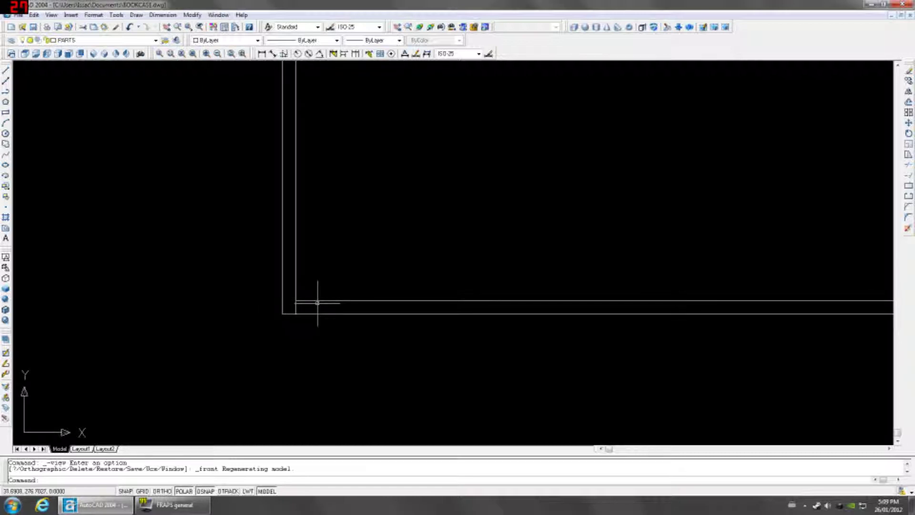
scroll(318, 303, down, 1)
click(438, 244)
click(362, 347)
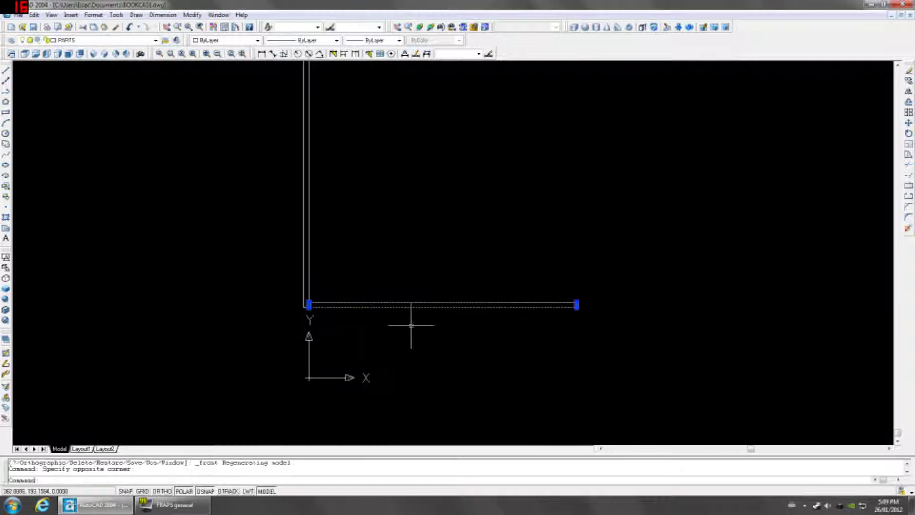
text(M)
key(Return)
click(410, 332)
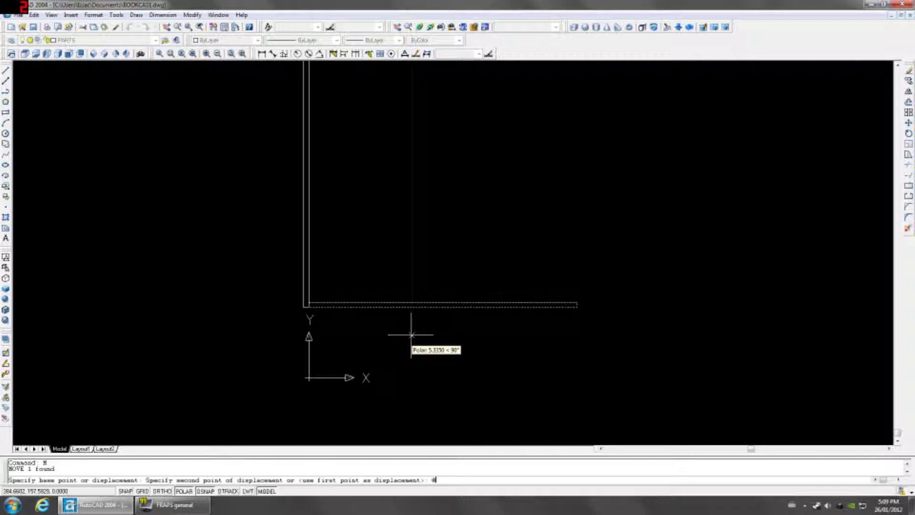
text(@0,80)
key(Return)
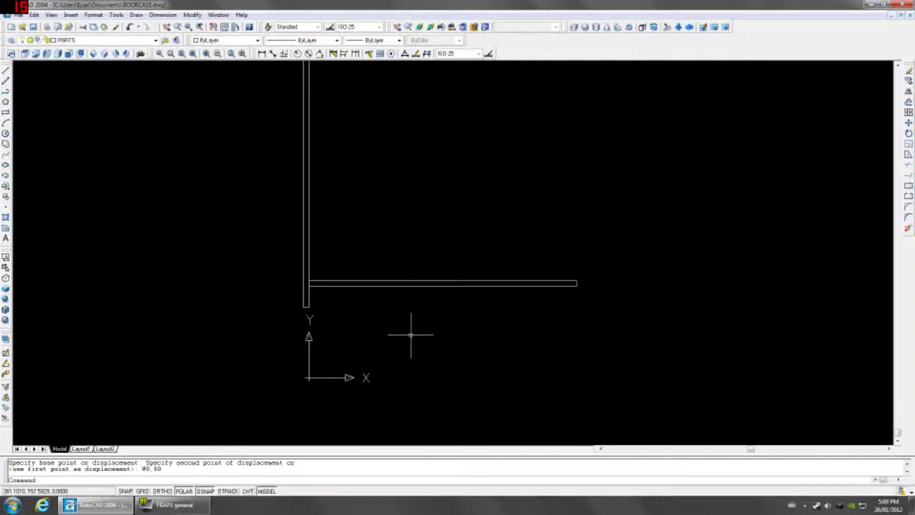
Step: Add a vertical linear dimension from the shelf's upper right corner to the top of the side panel
scroll(388, 279, down, 4)
middle_drag(422, 226, 380, 269)
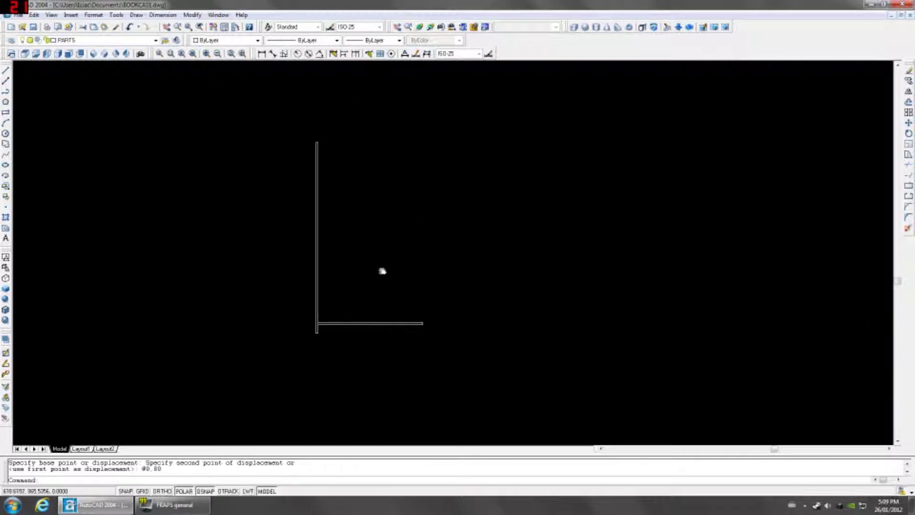
scroll(328, 336, up, 3)
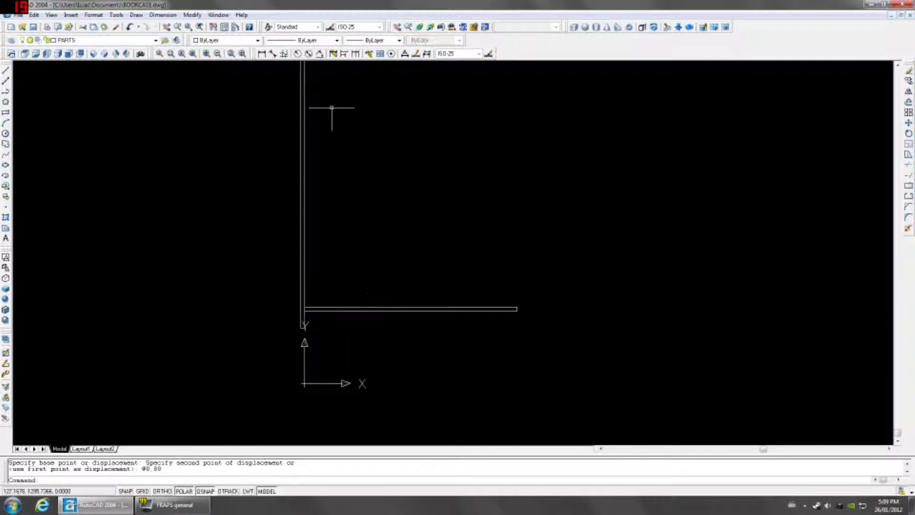
click(262, 53)
click(518, 308)
scroll(517, 308, down, 2)
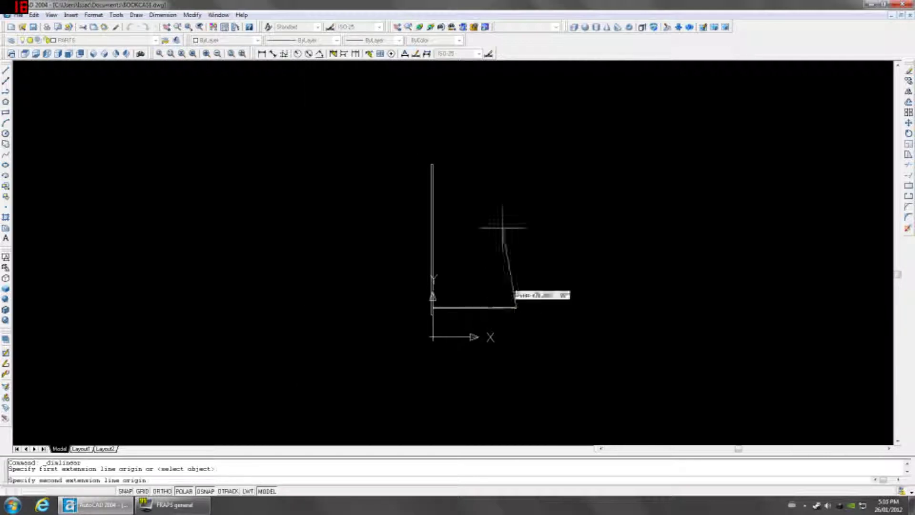
scroll(425, 132, up, 4)
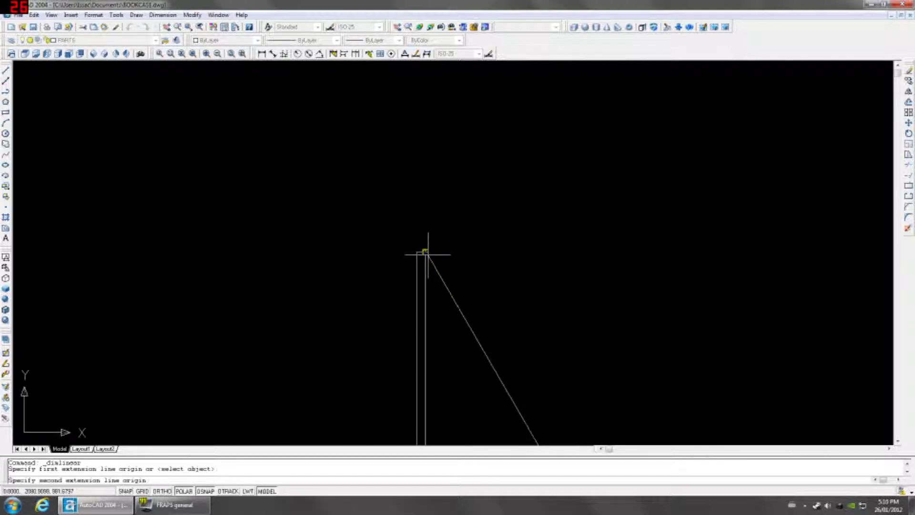
click(426, 252)
click(311, 318)
scroll(313, 318, down, 2)
mouse_move(318, 369)
middle_down()
mouse_move(319, 292)
mouse_move(337, 215)
middle_up()
scroll(316, 220, up, 4)
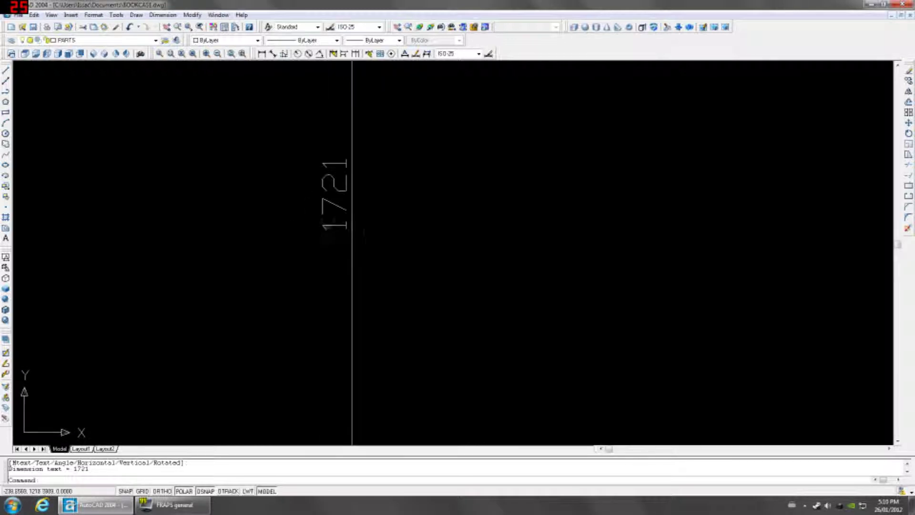
Step: Erase the vertical dimension beside the side panel
scroll(367, 241, down, 5)
click(478, 371)
click(378, 303)
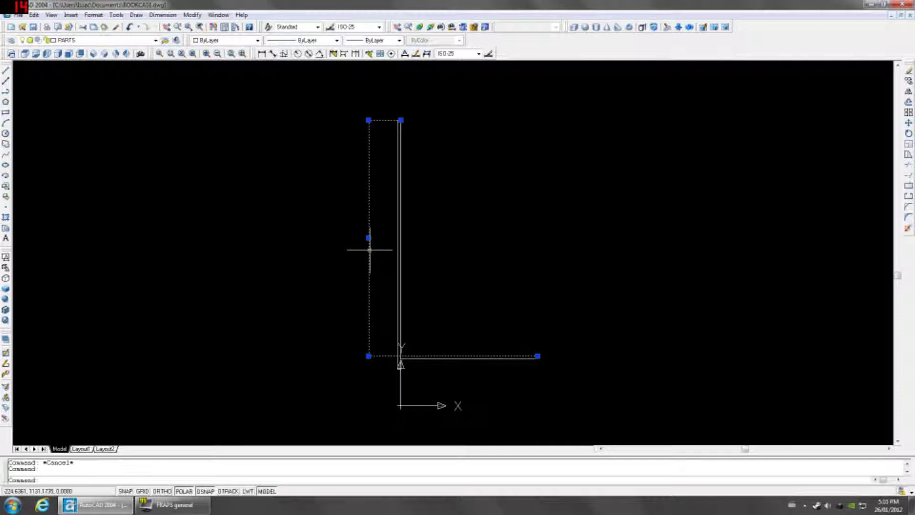
key(Delete)
Step: Copy the bottom shelf straight up by the displacement @0,1721, using its right end corner as the base point
text(C)
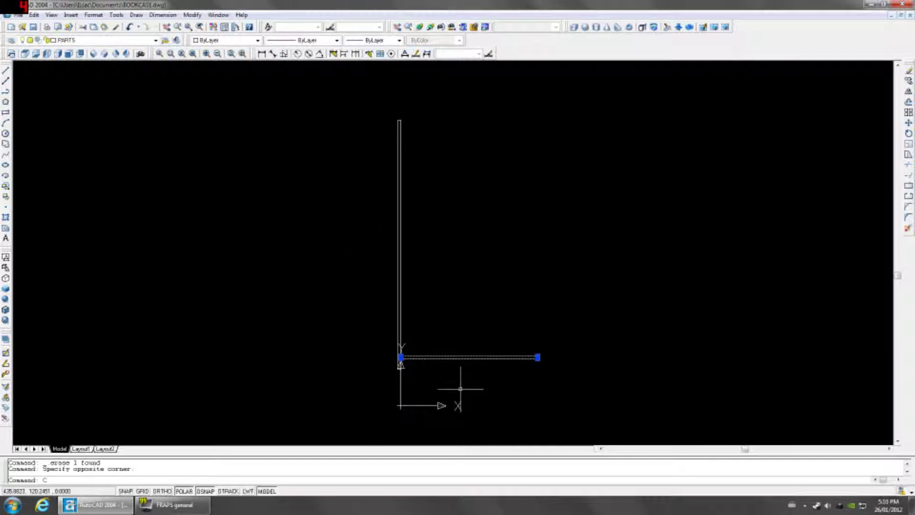
text(OPY)
key(Return)
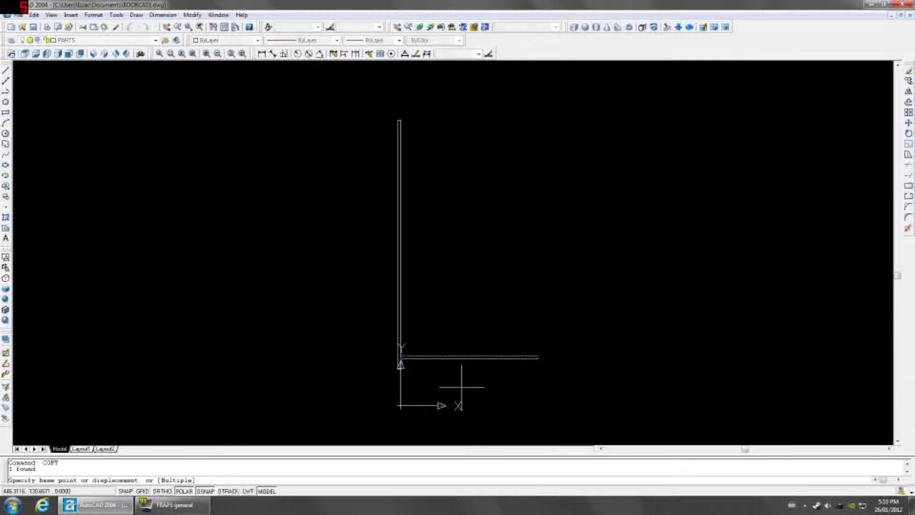
click(537, 358)
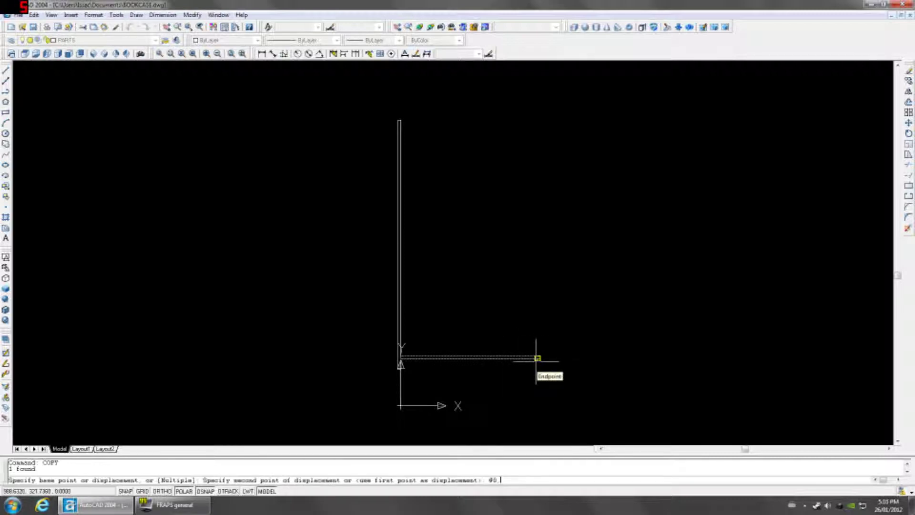
text(@0,1721)
key(Return)
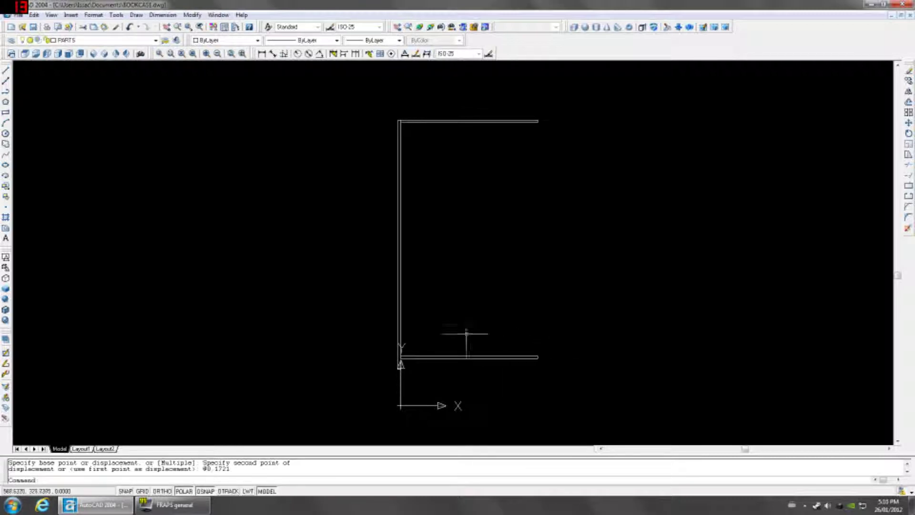
Step: Move the top shelf down by 1 using the displacement @0,-1
scroll(415, 96, up, 4)
scroll(352, 179, up, 4)
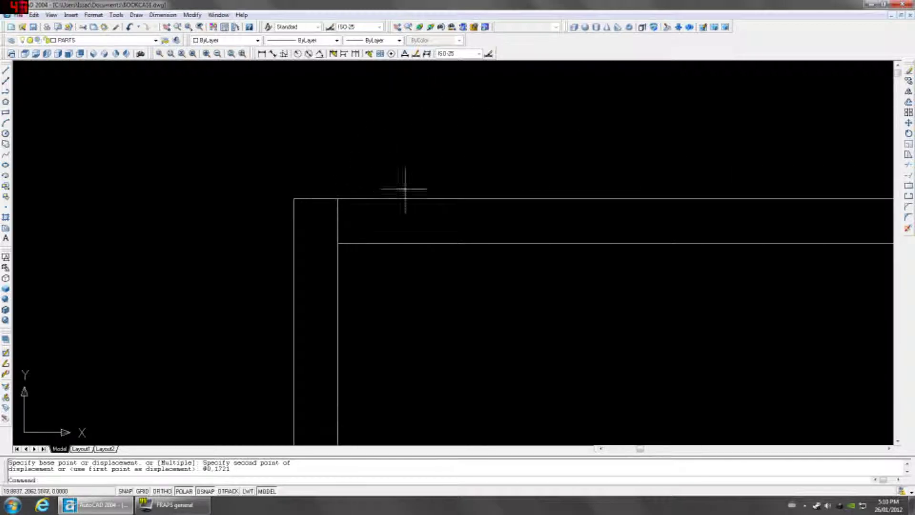
click(403, 209)
click(331, 251)
text(M)
key(Return)
click(400, 263)
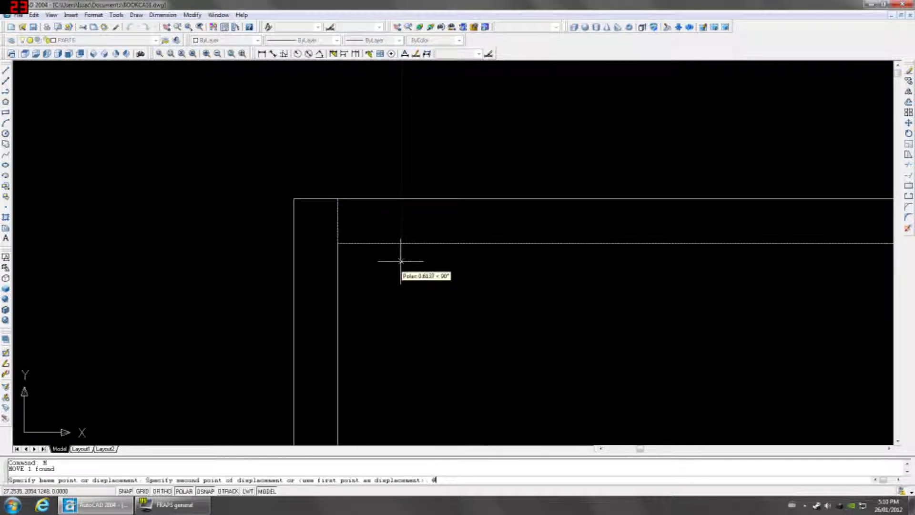
text(@0,-1)
key(Return)
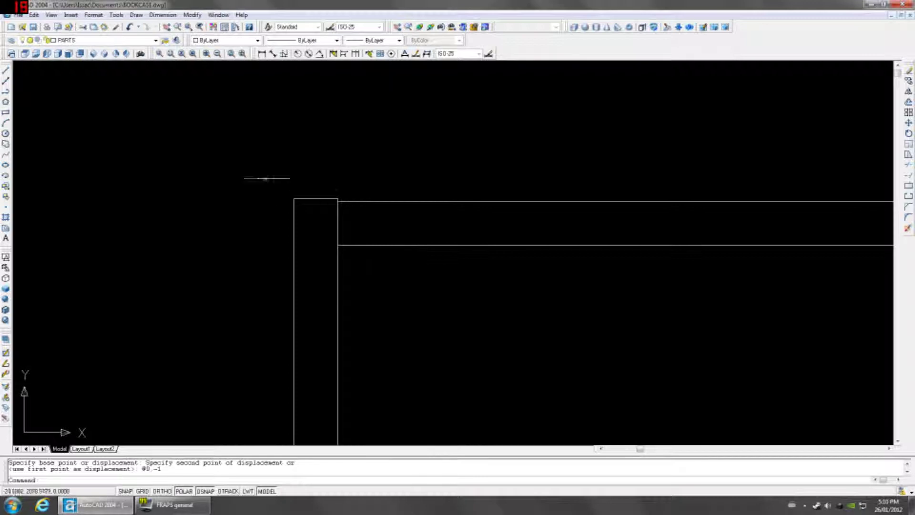
Step: While placing a linear dimension, turn on the Midpoint object snap and turn off Intersection and Extension
scroll(412, 290, down, 10)
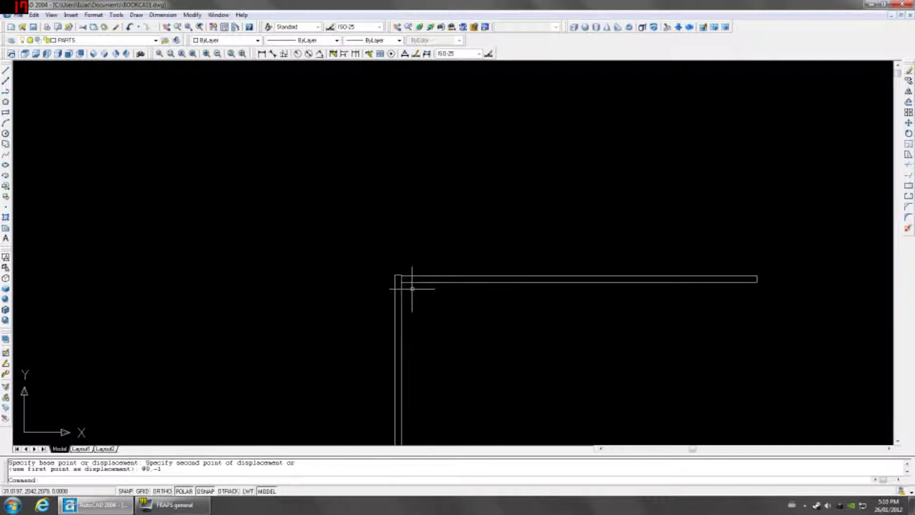
scroll(429, 286, up, 3)
middle_drag(445, 282, 441, 247)
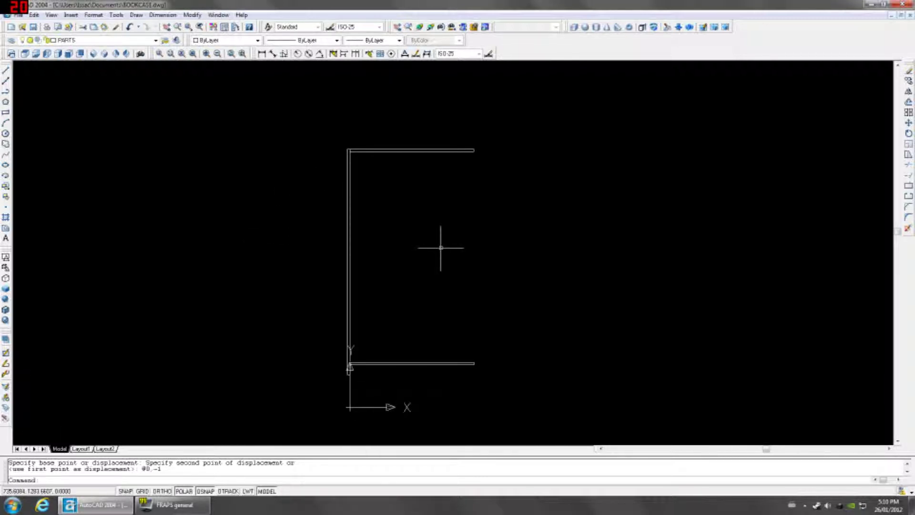
click(262, 54)
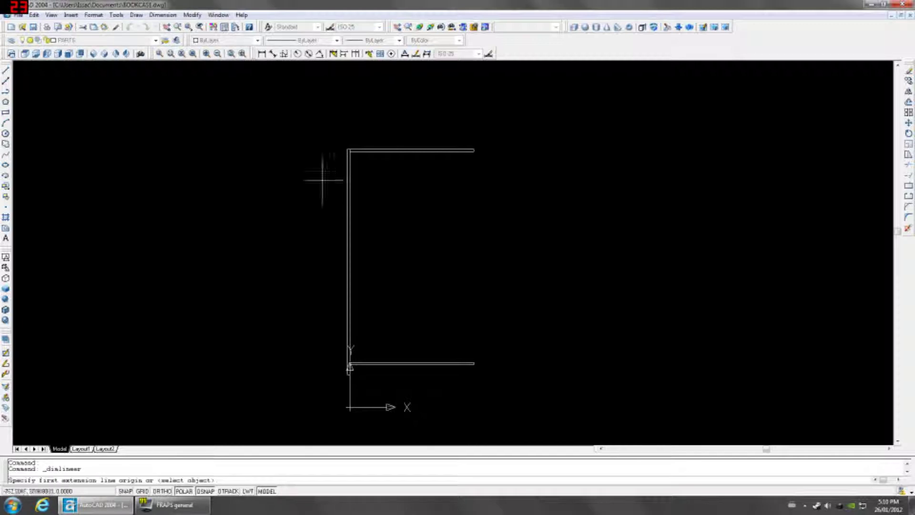
scroll(351, 364, up, 6)
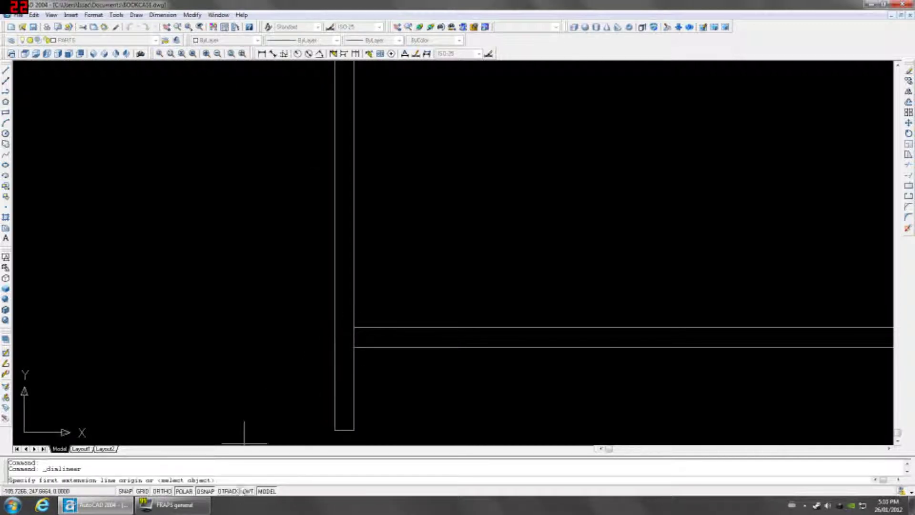
right_click(205, 491)
click(223, 482)
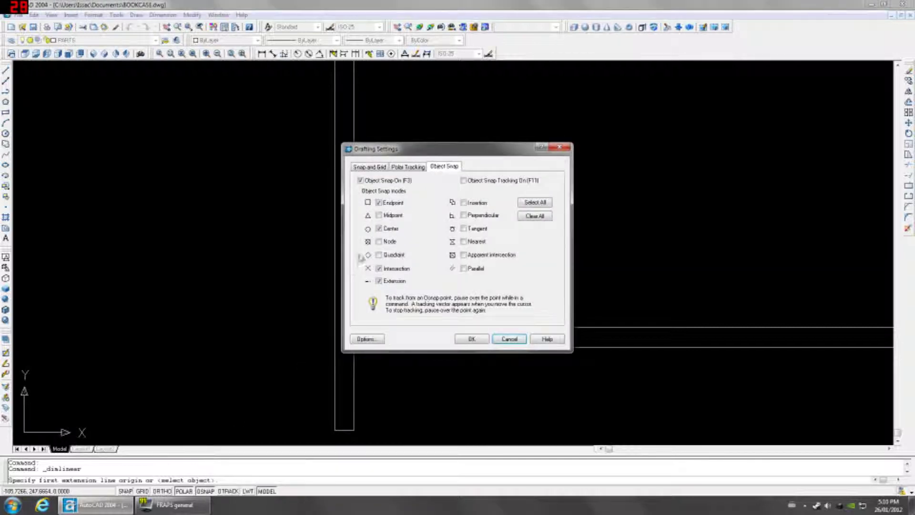
click(379, 269)
click(379, 281)
click(472, 339)
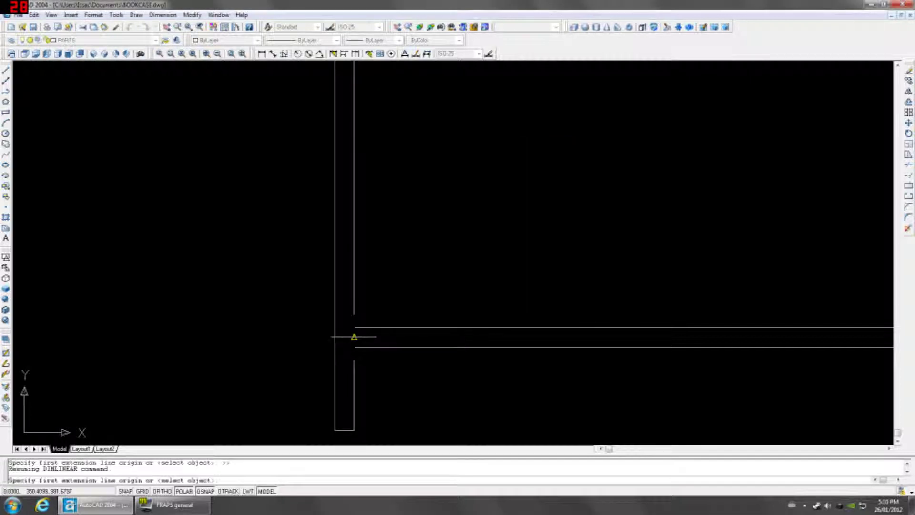
Step: Measure vertically from the midpoint of the bottom shelf's left end to the midpoint of the side panel's outer edge with a linear dimension
click(354, 337)
scroll(354, 336, down, 4)
scroll(342, 337, up, 5)
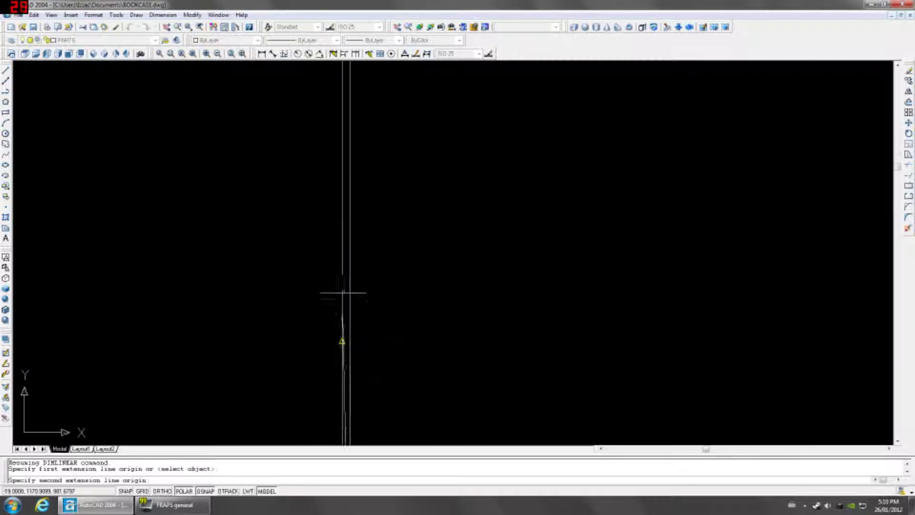
click(341, 334)
click(265, 347)
middle_drag(266, 347, 323, 237)
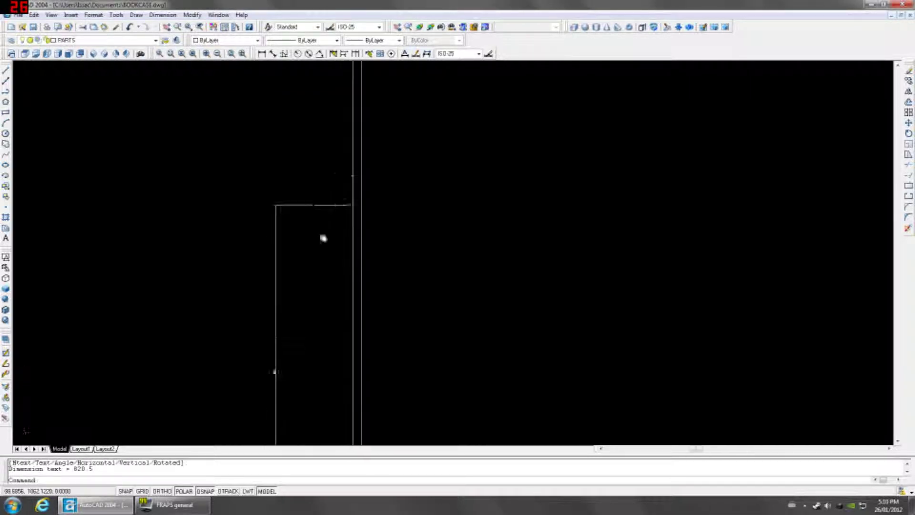
scroll(284, 258, up, 3)
scroll(303, 143, up, 3)
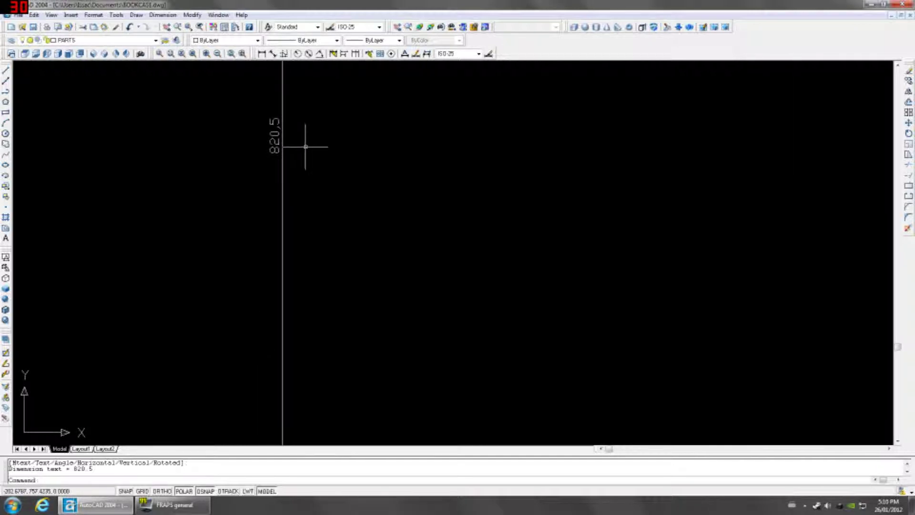
scroll(310, 174, down, 6)
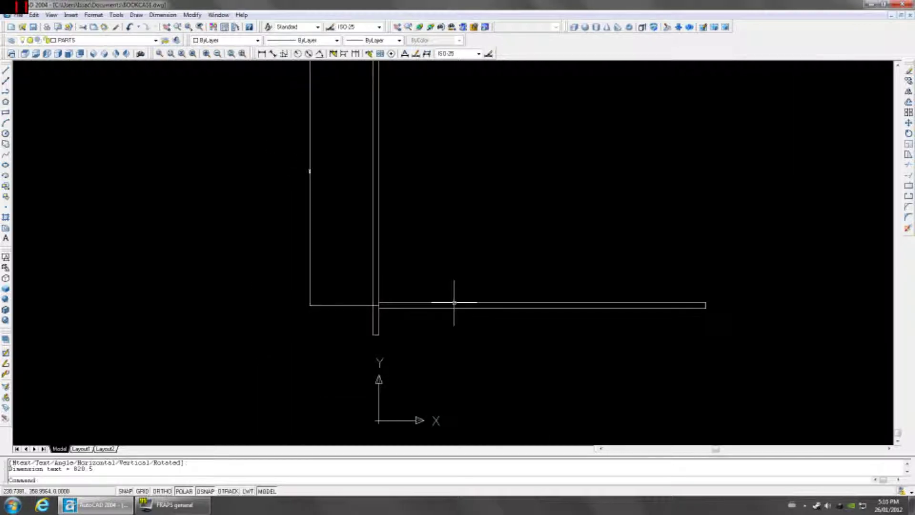
Step: Copy the bottom shelf straight up by the displacement @0,820.5 to create the middle shelf
click(454, 302)
text(COPY)
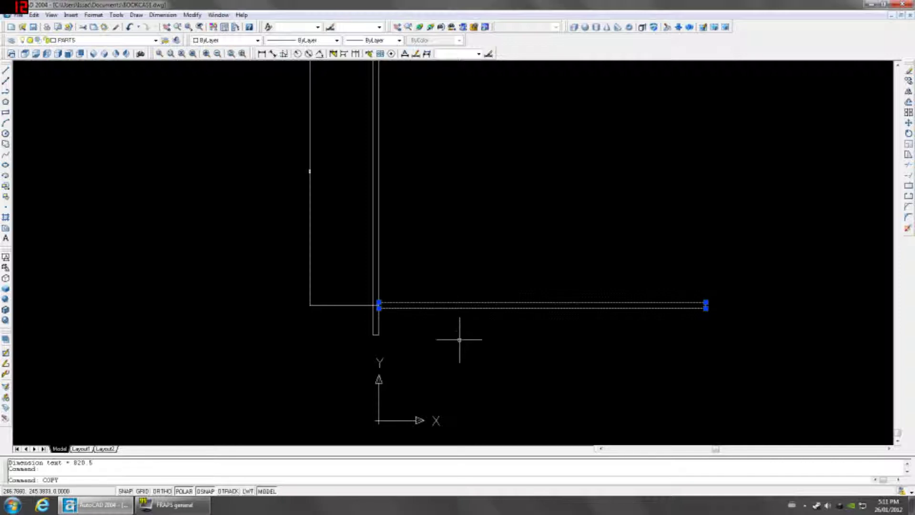
key(Return)
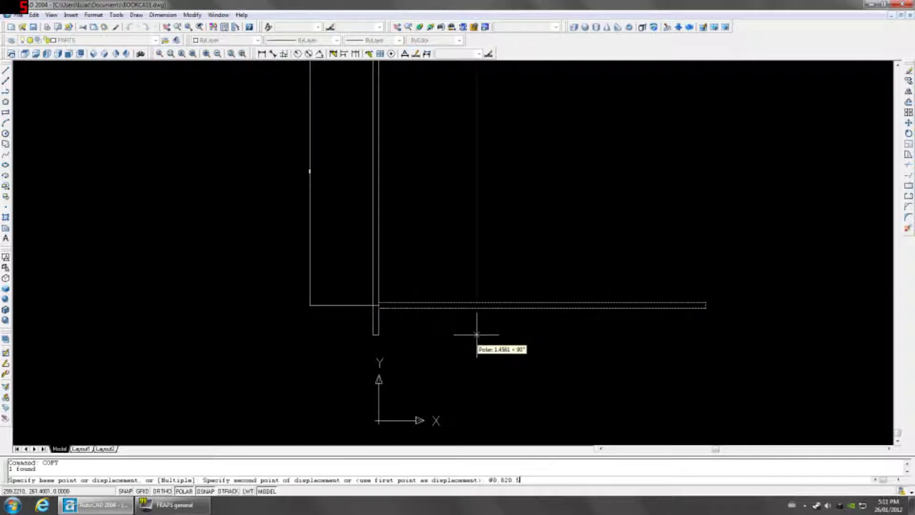
text(@0,820.5)
key(Return)
Step: Erase the vertical dimension outside the side panel
scroll(433, 367, down, 4)
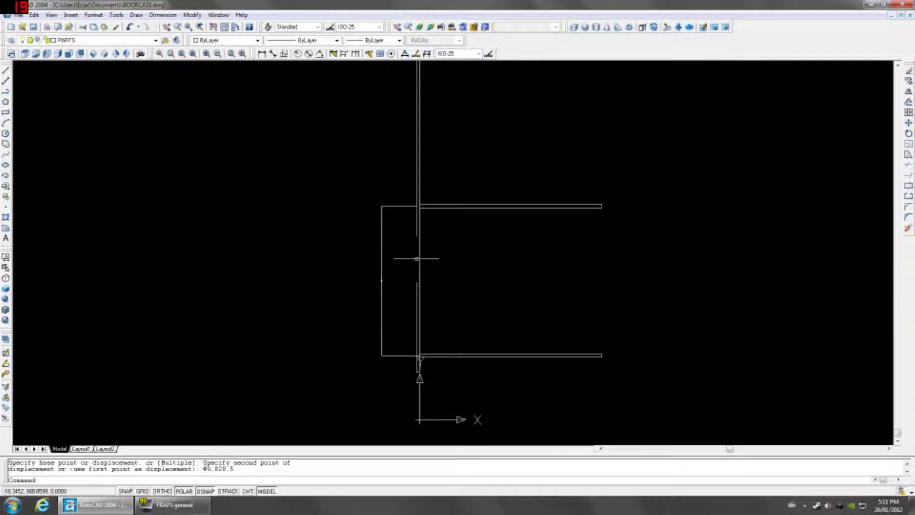
click(396, 234)
click(378, 249)
key(Delete)
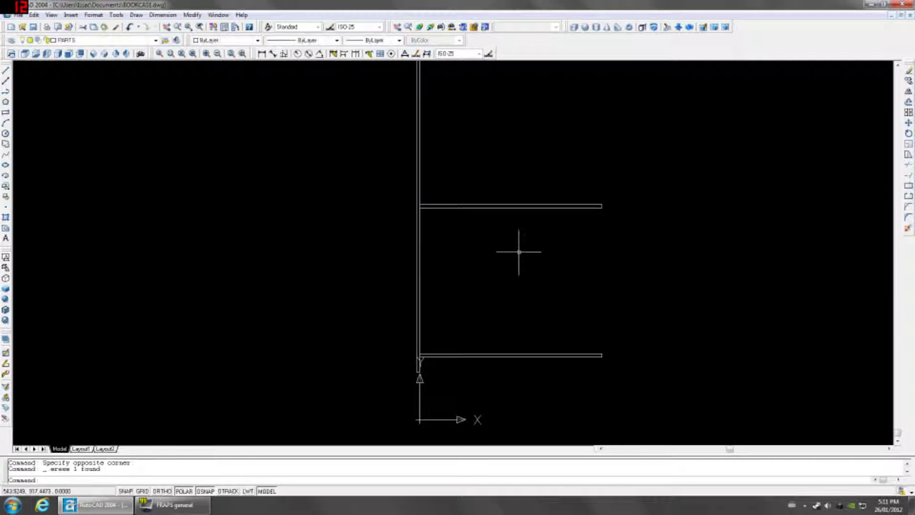
scroll(519, 251, down, 2)
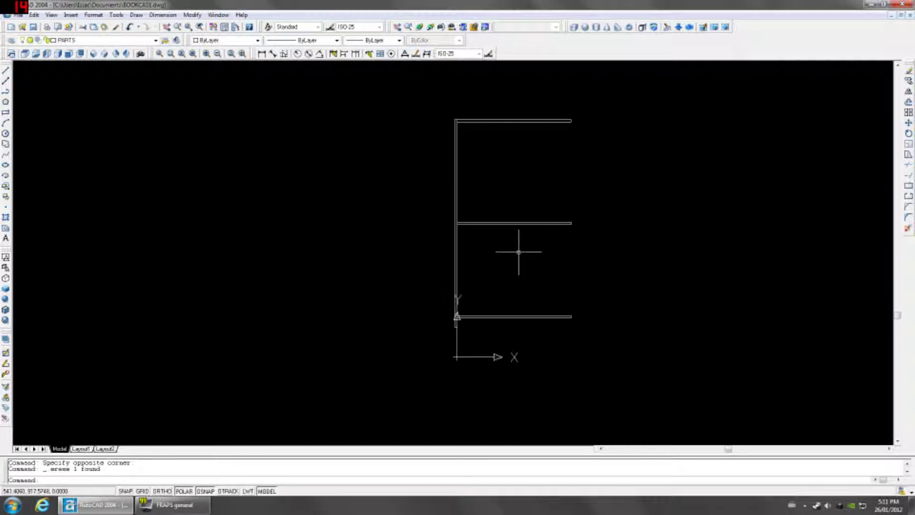
Step: Draw a vertical line from the midpoint of the top shelf's lower edge to the midpoint of the middle shelf's upper edge
click(261, 54)
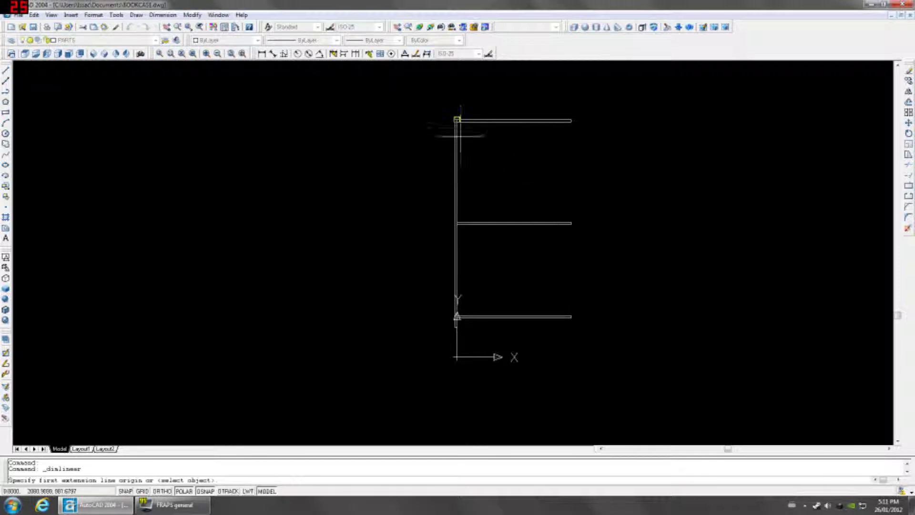
key(Escape)
text(l)
key(Return)
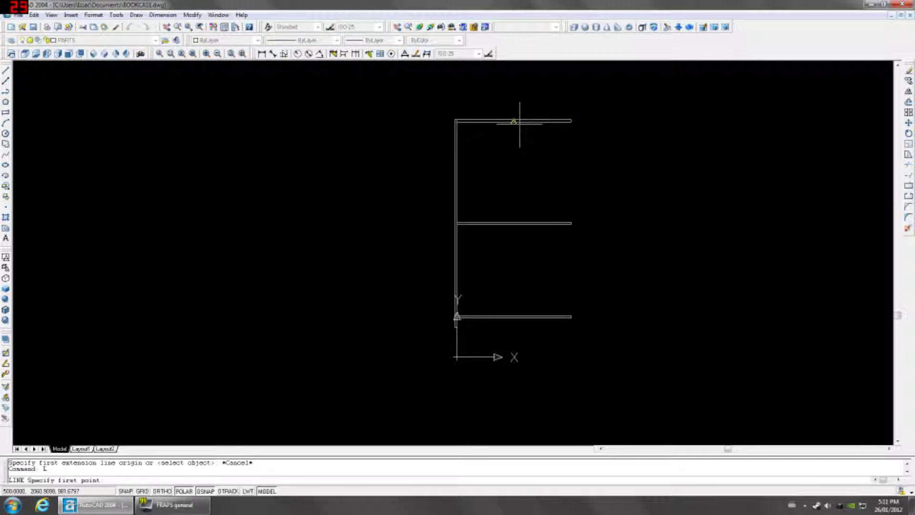
click(514, 121)
click(514, 222)
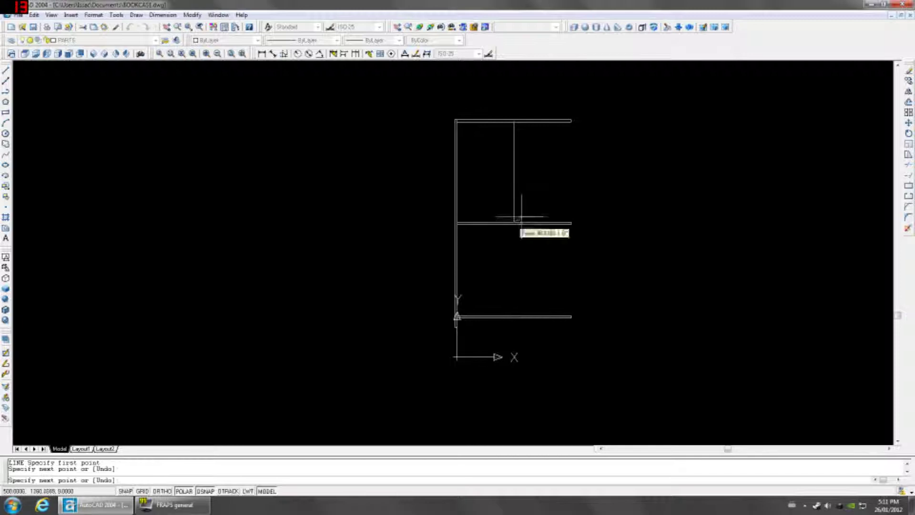
key(Return)
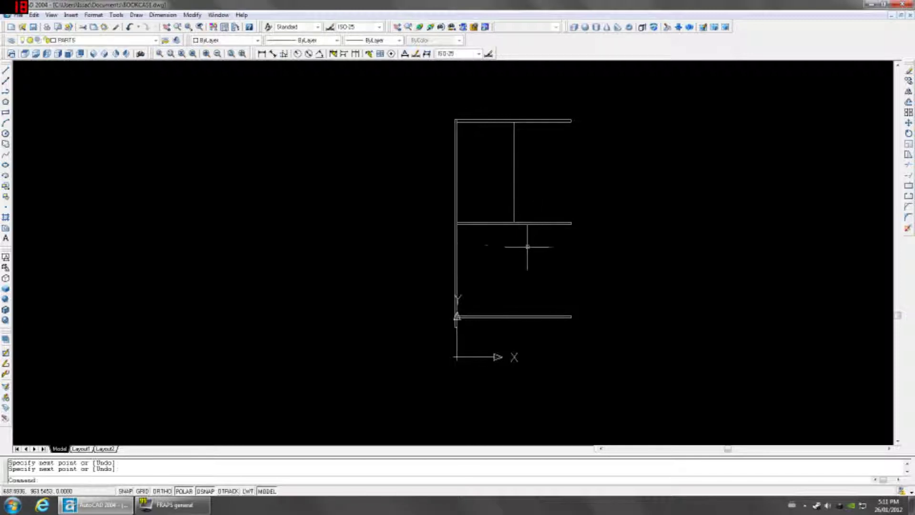
Step: Add a vertical linear dimension from the lower end of the new vertical line to its midpoint, placed to its right
click(262, 54)
scroll(517, 191, up, 6)
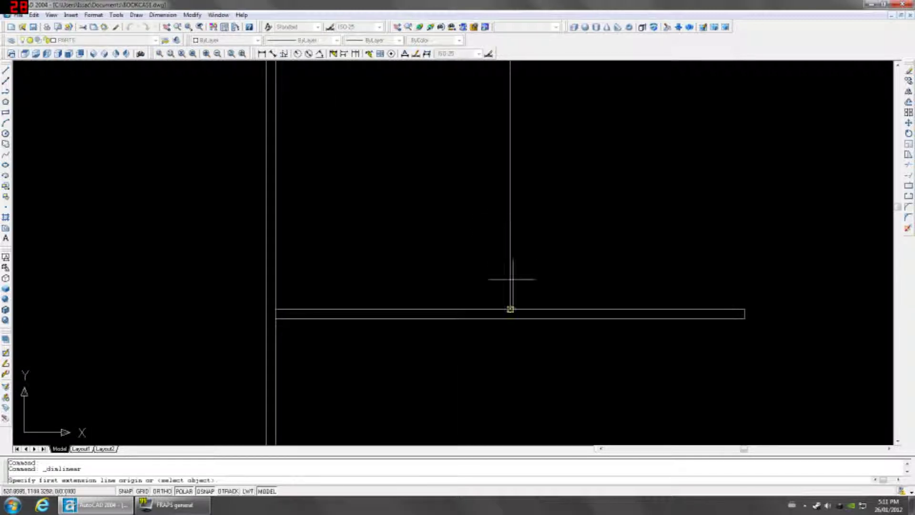
click(510, 308)
scroll(511, 309, down, 2)
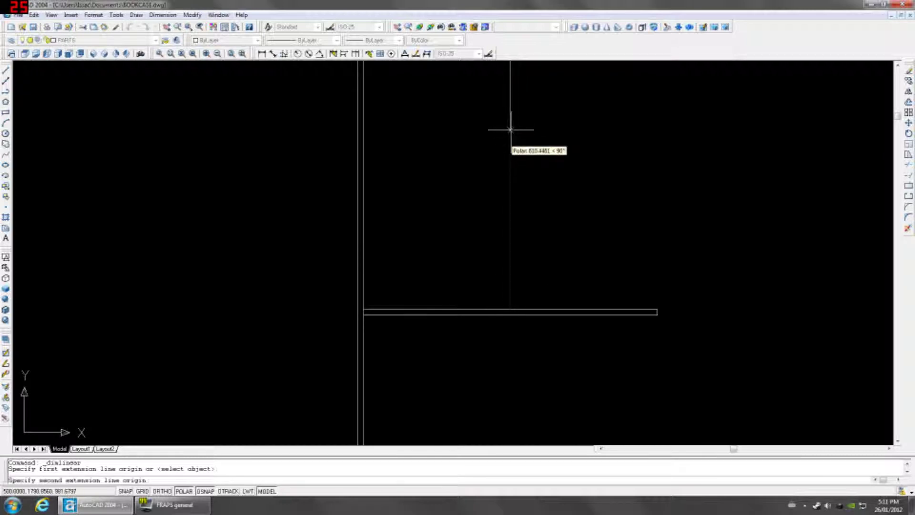
scroll(495, 188, down, 4)
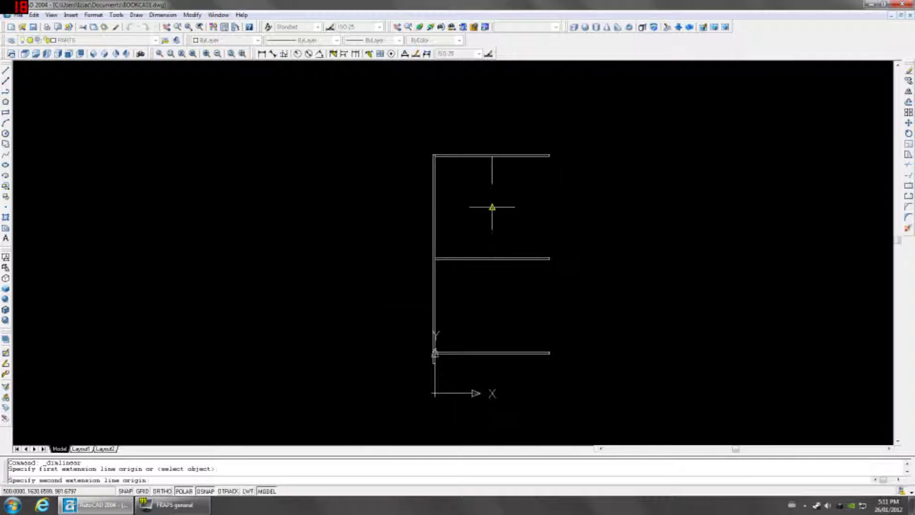
click(492, 207)
click(521, 219)
scroll(516, 250, up, 4)
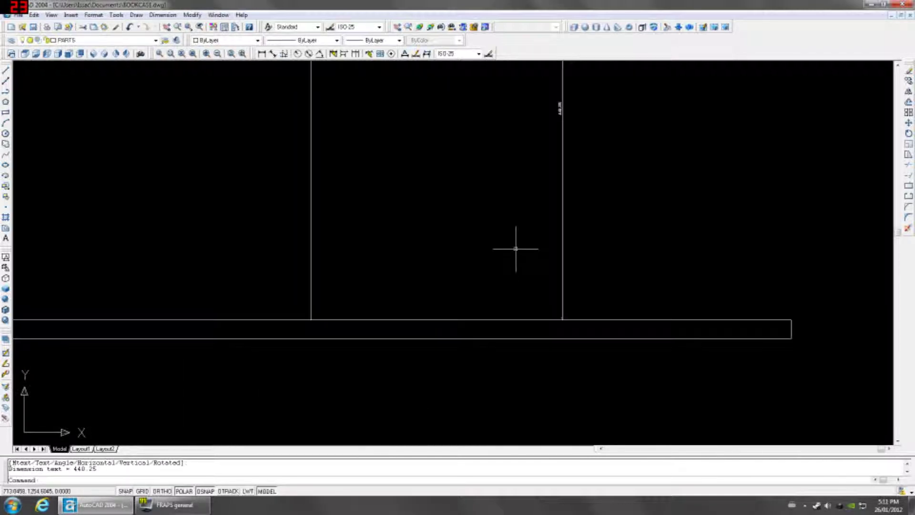
Step: Stretch the dimension's lower origin to the midpoint of the middle shelf's right end and read the updated distance
scroll(575, 125, up, 2)
click(576, 126)
click(533, 396)
scroll(508, 258, down, 4)
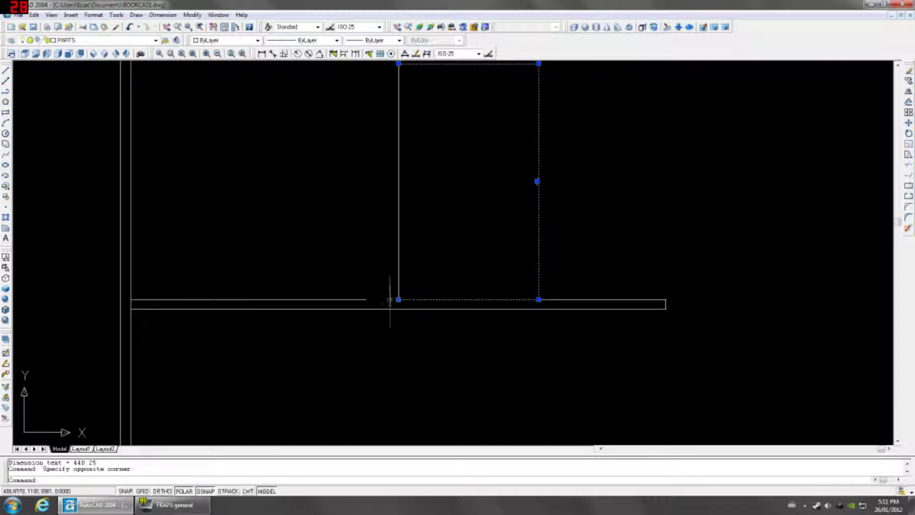
click(398, 299)
click(666, 304)
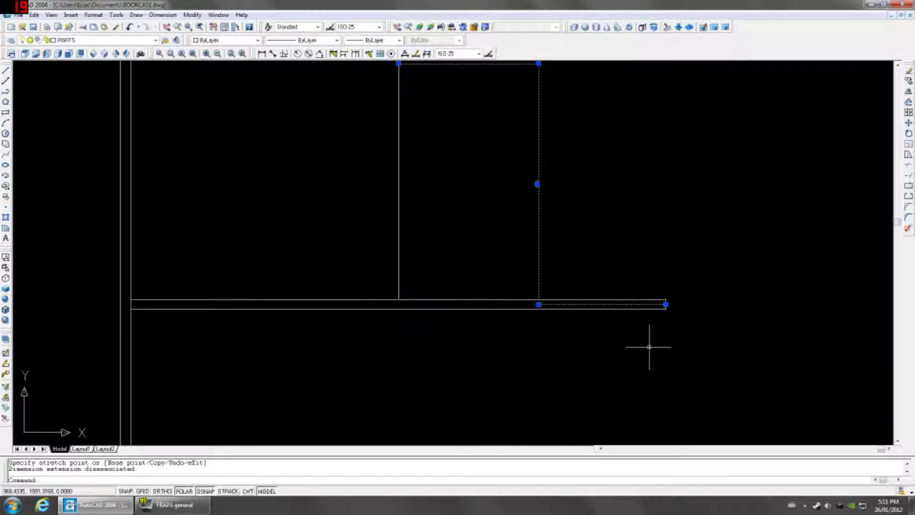
scroll(529, 188, up, 3)
scroll(573, 132, up, 4)
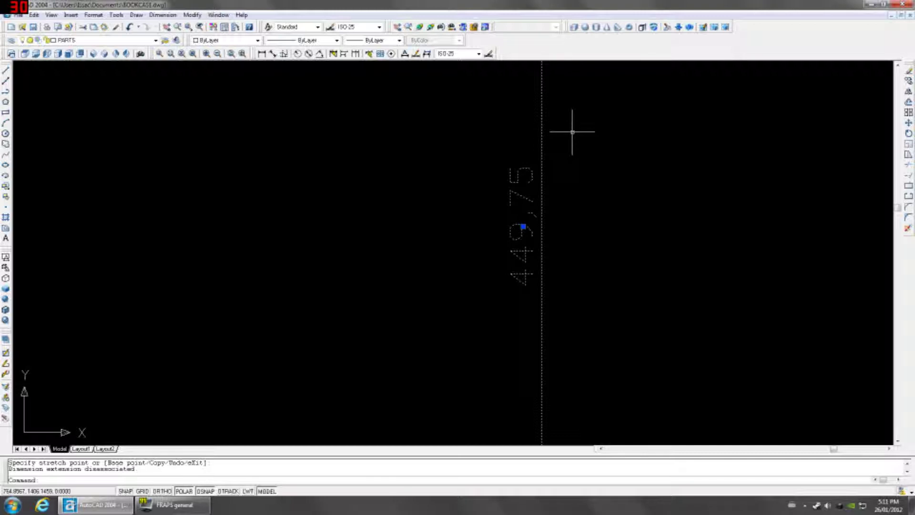
scroll(572, 132, down, 5)
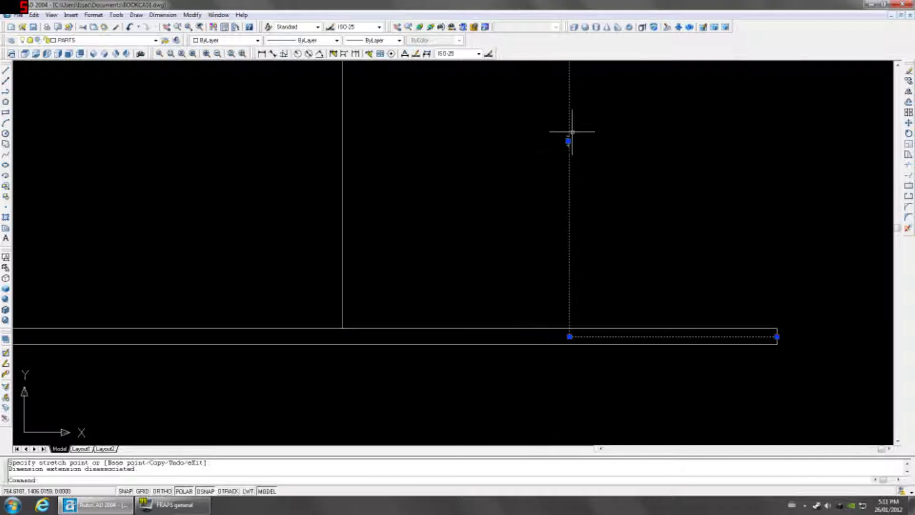
Step: Erase the vertical dimension between the middle shelf and the midpoint of the vertical line
key(Escape)
click(580, 218)
click(538, 207)
key(Delete)
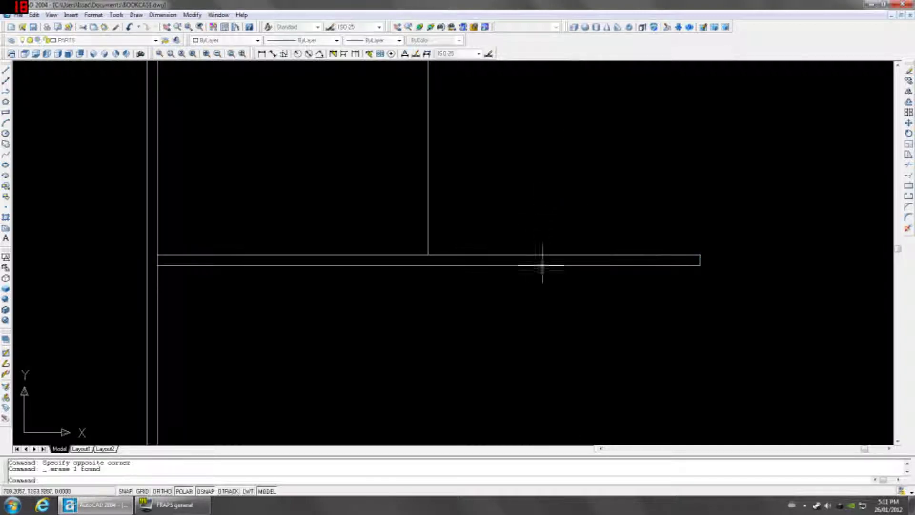
Step: Copy the middle shelf 449 units straight up using the relative displacement @0,449
click(543, 275)
click(539, 237)
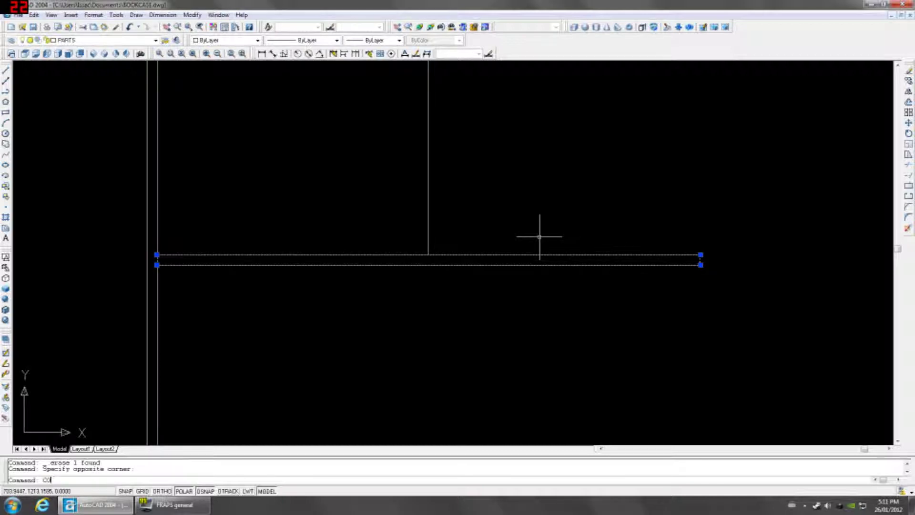
text(COPY)
key(Return)
click(548, 226)
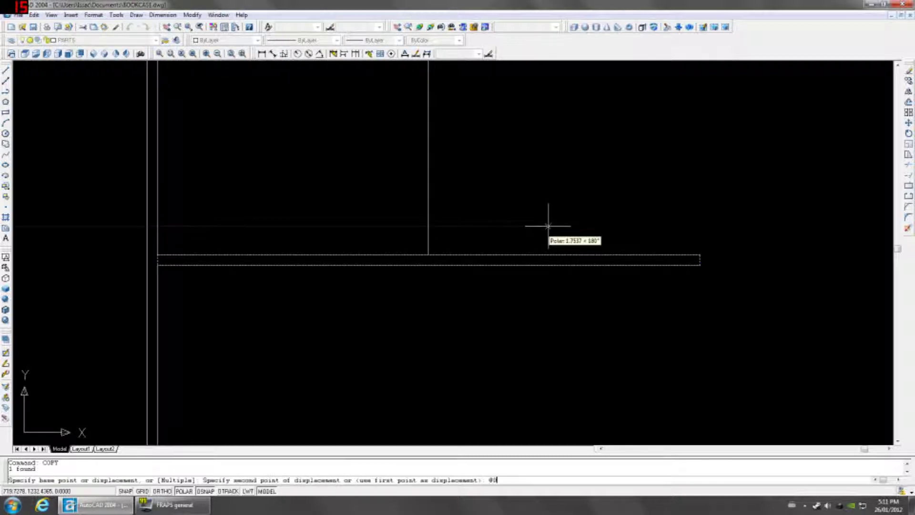
text(@0,449)
key(Return)
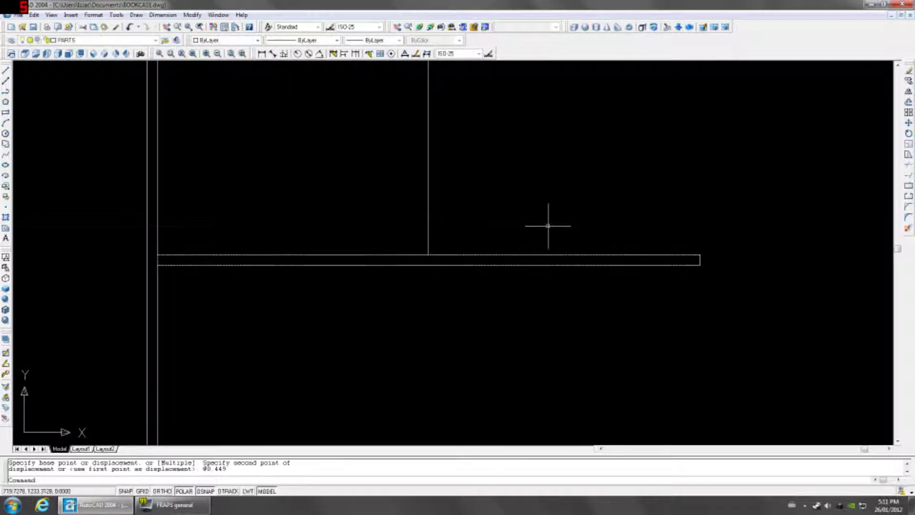
Step: Erase the vertical construction line between the top and middle shelves
scroll(548, 225, down, 3)
click(512, 200)
click(490, 179)
key(Delete)
scroll(560, 180, down, 3)
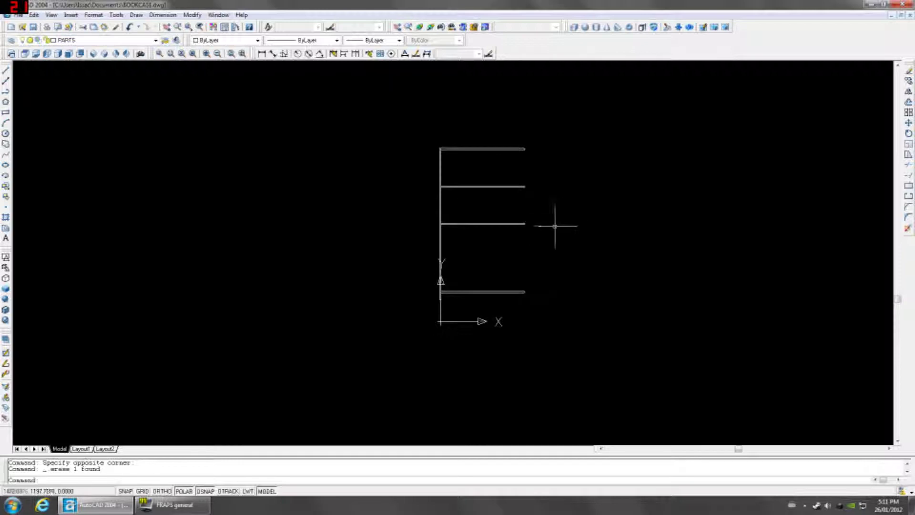
Step: Draw a vertical line from the midpoint of the middle shelf's lower edge to the midpoint of the bottom shelf's upper edge
scroll(548, 226, up, 3)
text(L)
key(Return)
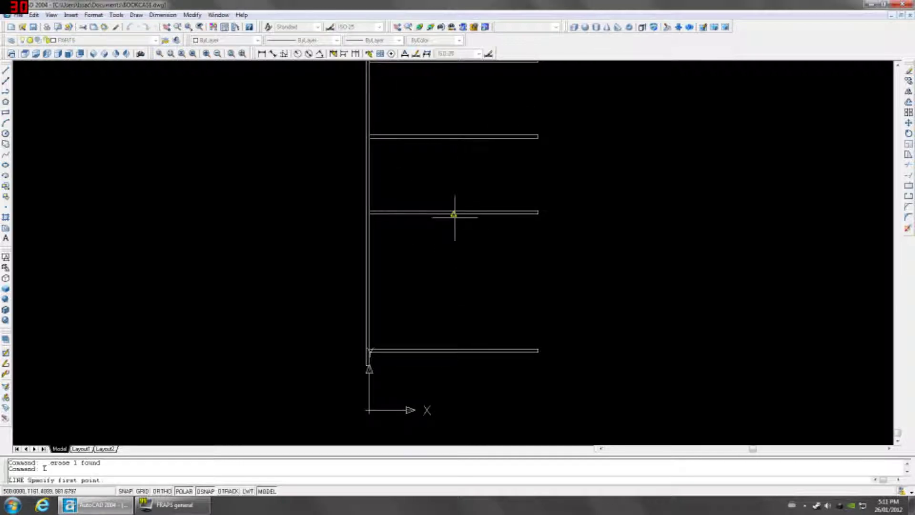
click(453, 212)
click(454, 351)
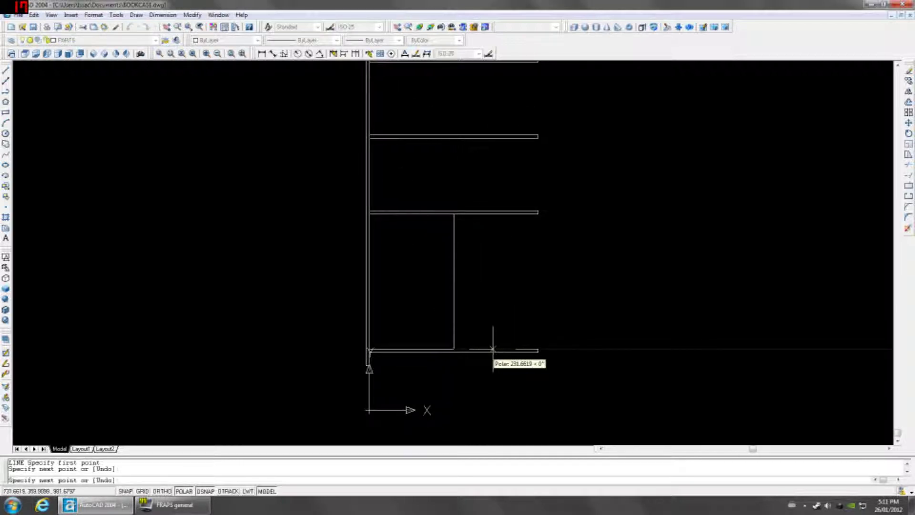
key(Return)
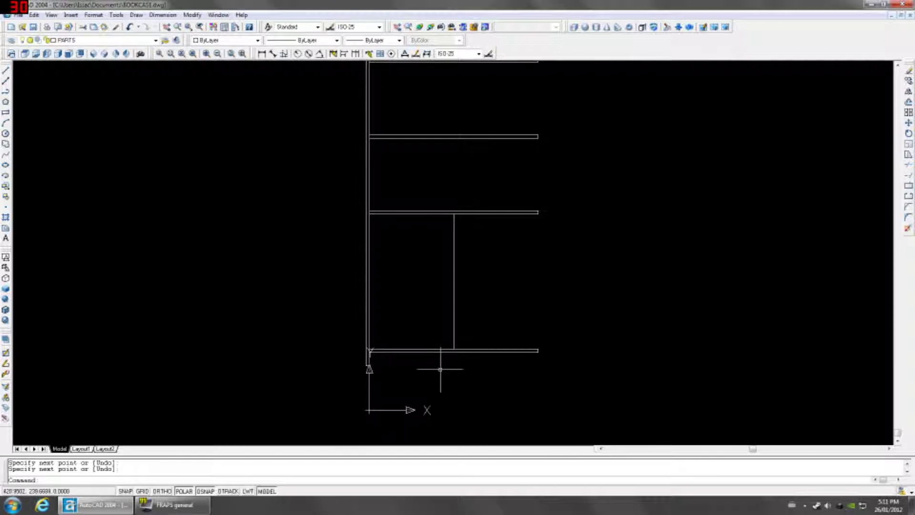
Step: Add a vertical linear dimension from the new line's midpoint to its upper end, placed to the line's left
scroll(468, 302, up, 1)
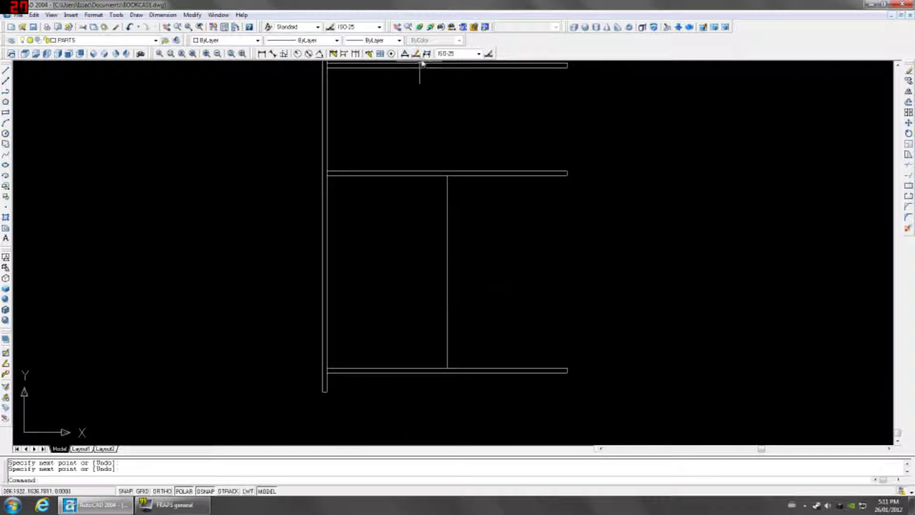
click(262, 53)
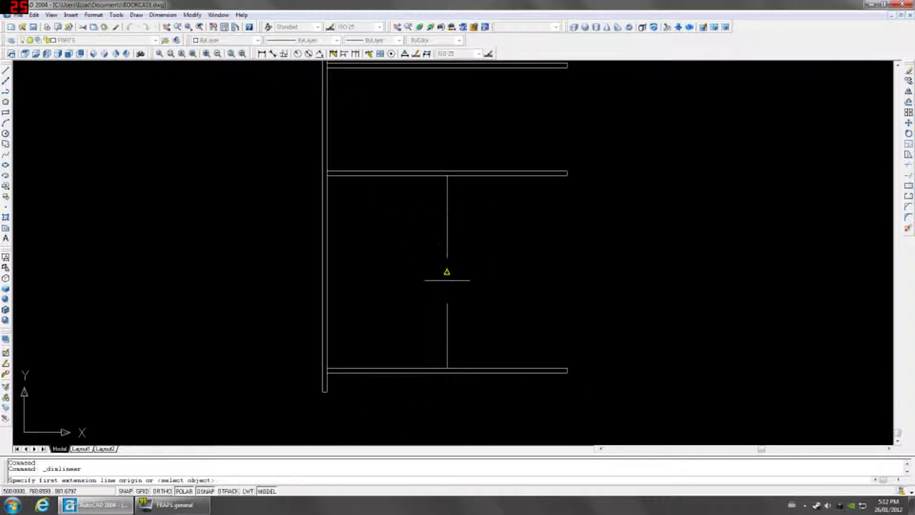
click(447, 272)
click(448, 176)
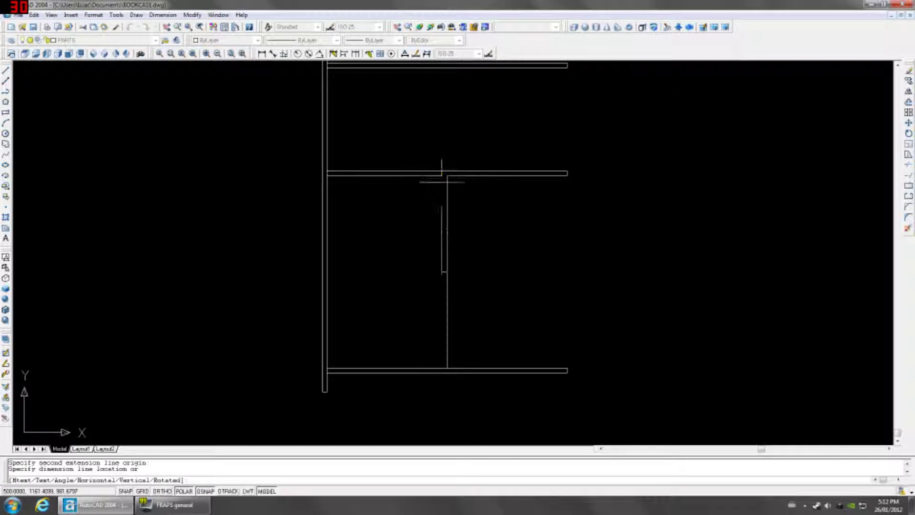
click(429, 187)
Step: Stretch the dimension's upper origin to the midpoint of the middle shelf's right end and read the updated distance
click(421, 191)
click(443, 177)
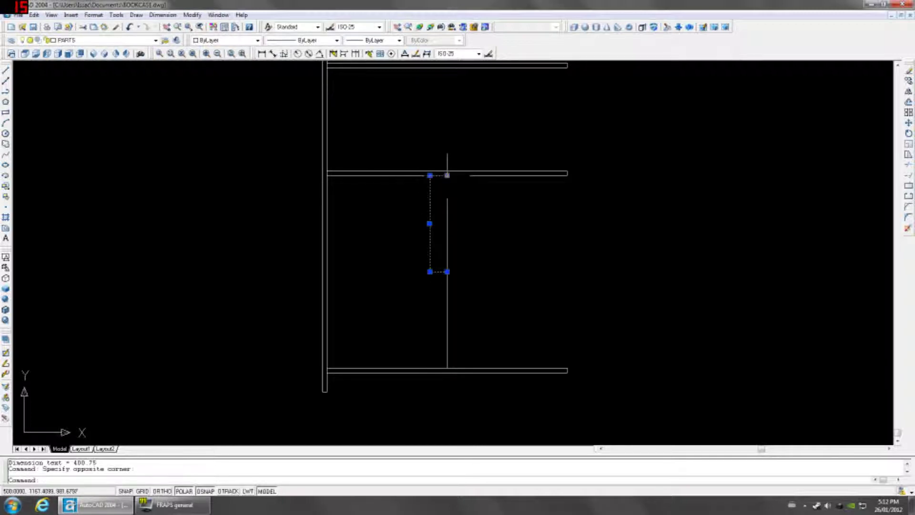
click(447, 176)
scroll(537, 170, up, 5)
scroll(537, 170, down, 6)
scroll(374, 249, up, 8)
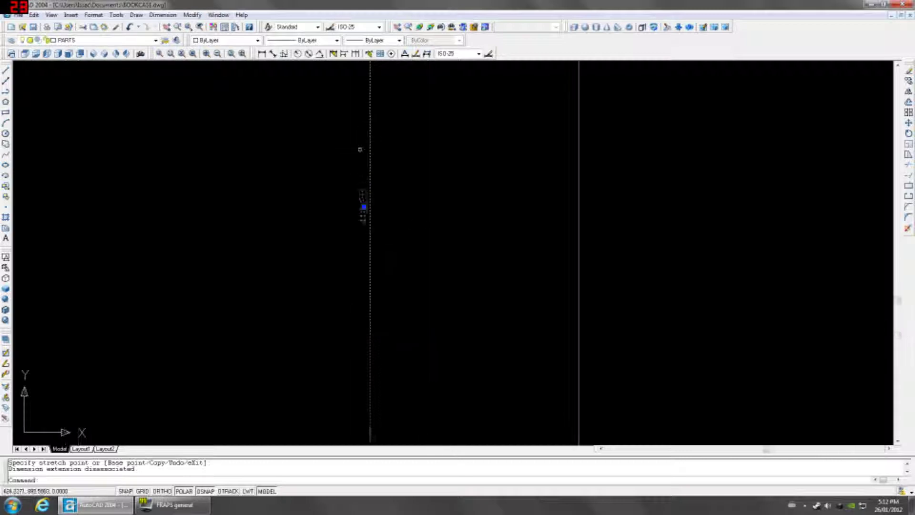
scroll(383, 179, up, 6)
scroll(383, 179, down, 2)
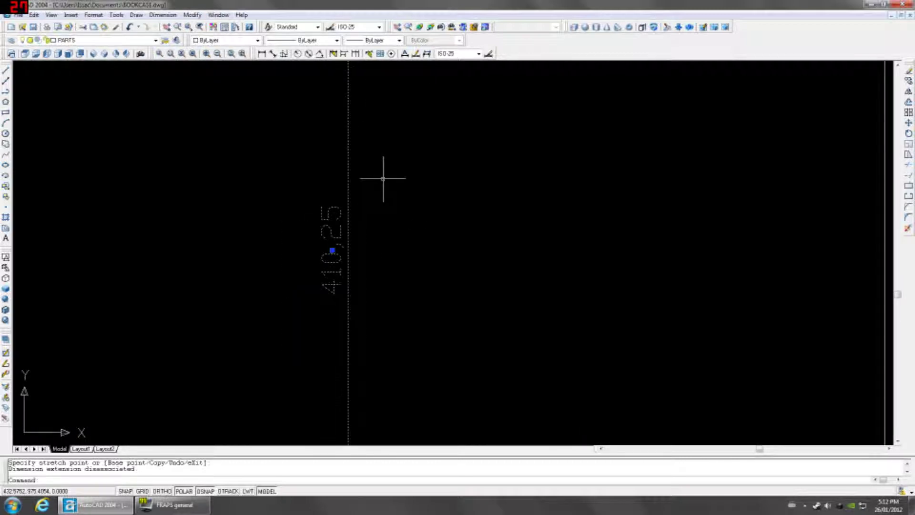
scroll(383, 179, down, 3)
Step: Erase the vertical dimension beside the lower construction line
key(Escape)
scroll(392, 180, up, 3)
click(332, 219)
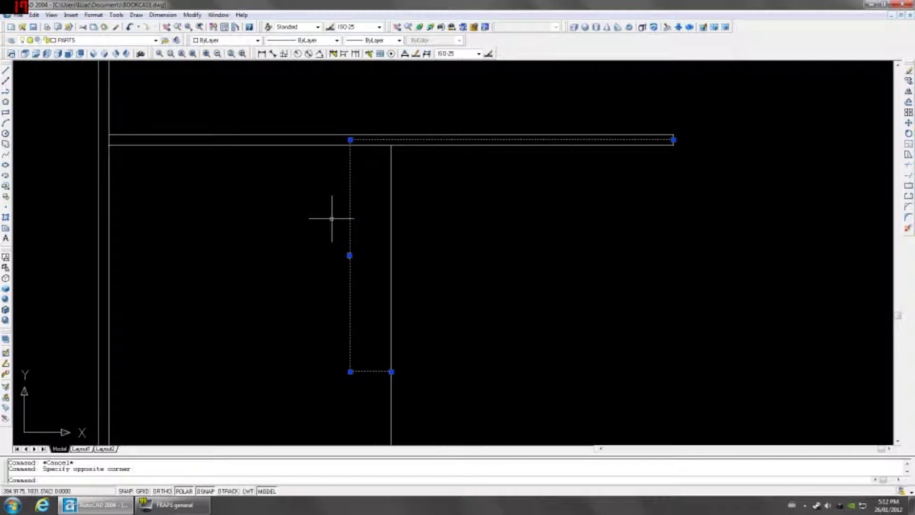
key(Delete)
Step: Copy the middle shelf 410 units straight down using the relative displacement @0,-410
click(343, 153)
text(COP)
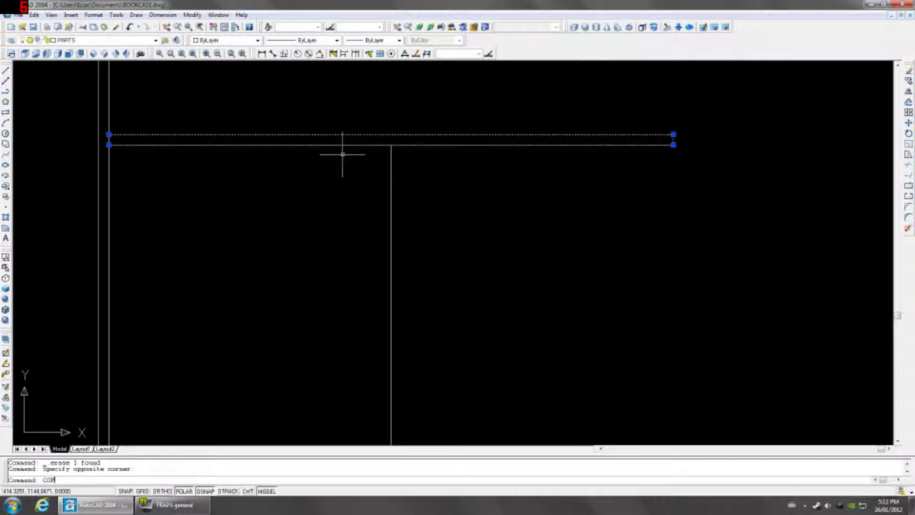
text(Y)
key(Return)
click(342, 154)
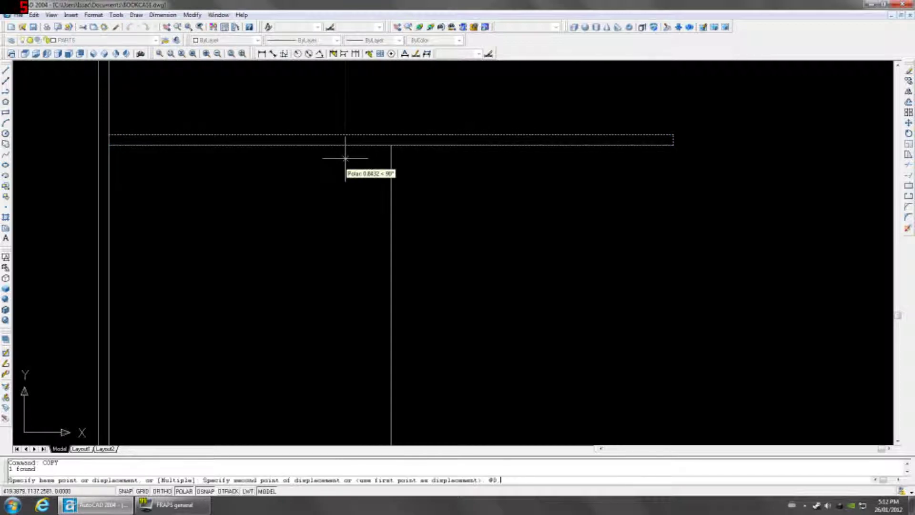
text(@0,-41)
key(Return)
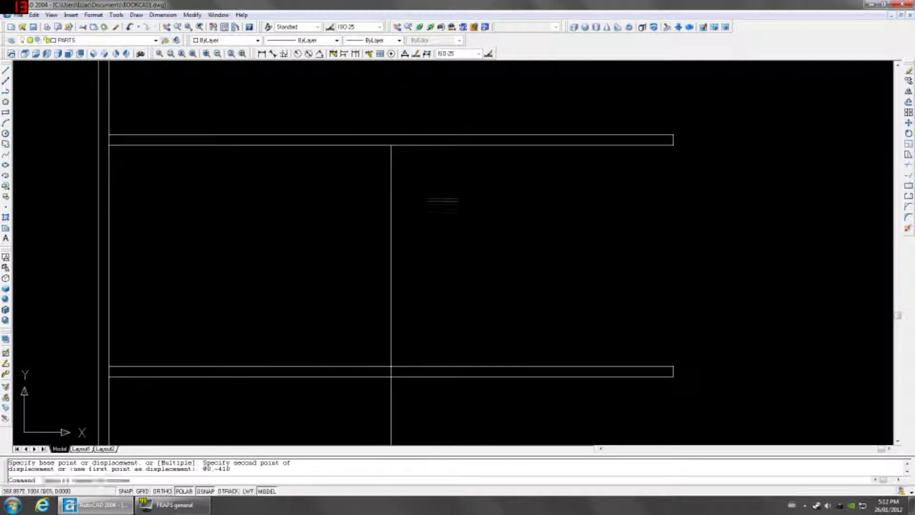
Step: Erase the vertical construction line below the middle shelf and inspect the five shelves in the SW Isometric view
click(420, 195)
click(331, 233)
key(Delete)
scroll(405, 308, down, 4)
scroll(405, 308, down, 5)
scroll(428, 322, up, 3)
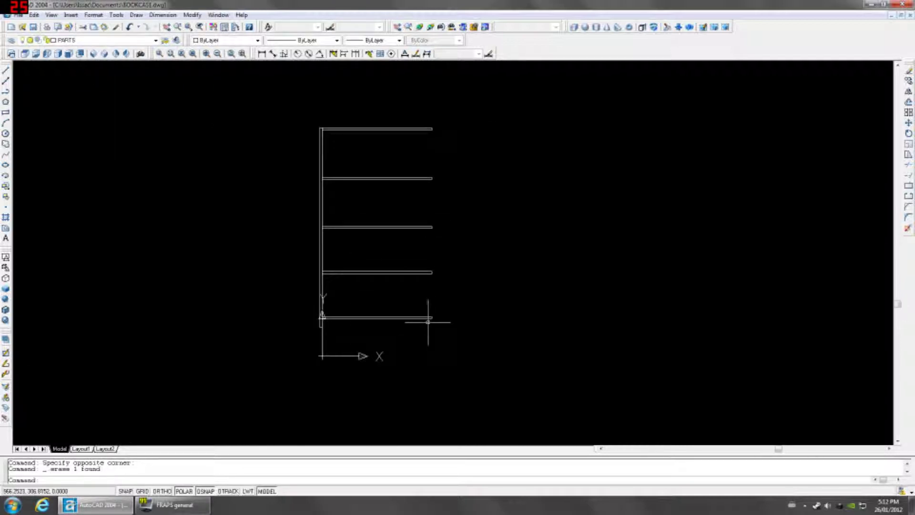
click(95, 55)
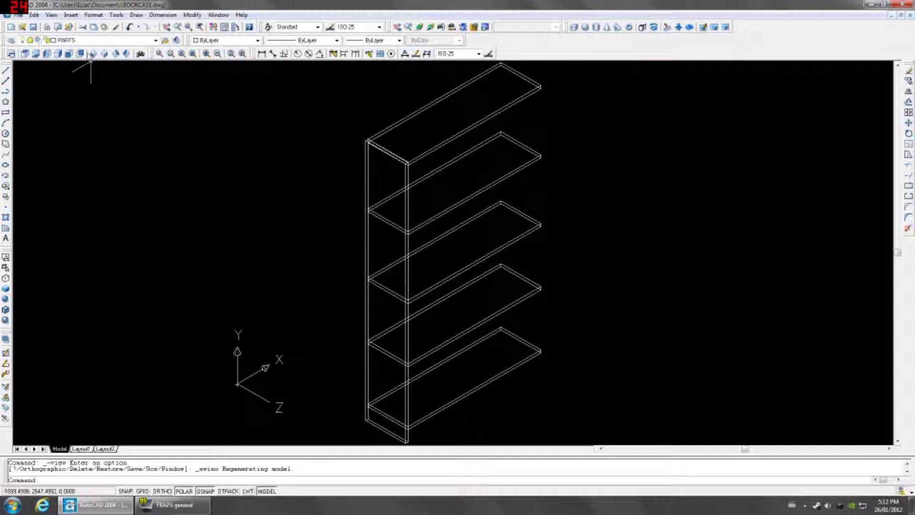
Step: In the Front view, mirror the side panel about a vertical line through the shelves' midpoint, keeping the original panel
click(70, 54)
scroll(472, 257, down, 2)
scroll(343, 220, up, 4)
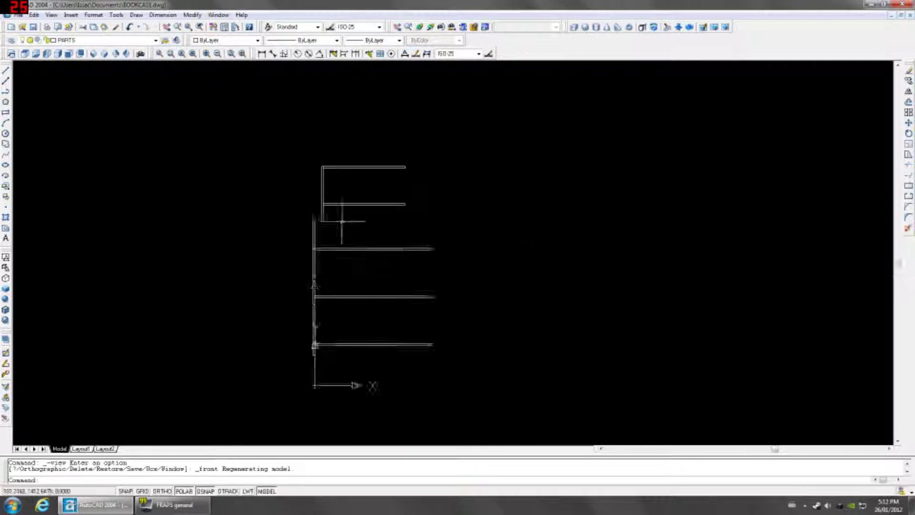
click(302, 219)
click(279, 237)
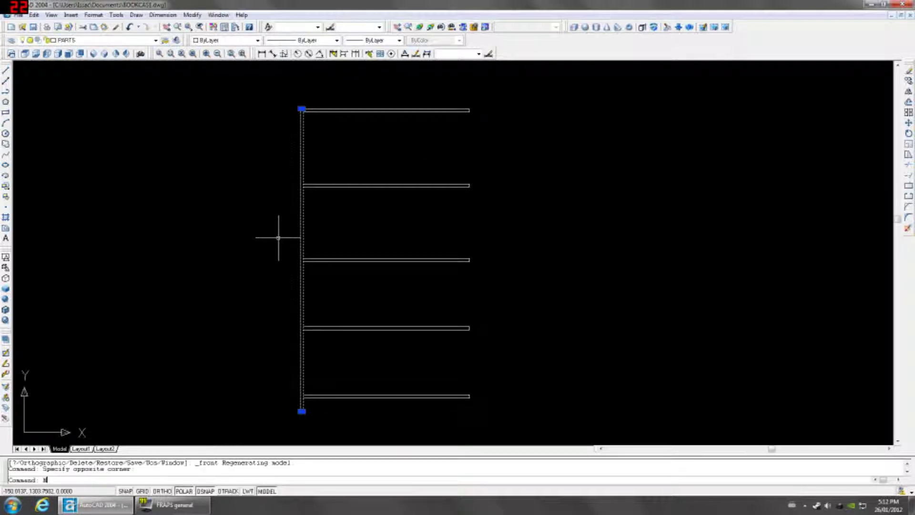
text(MIRR)
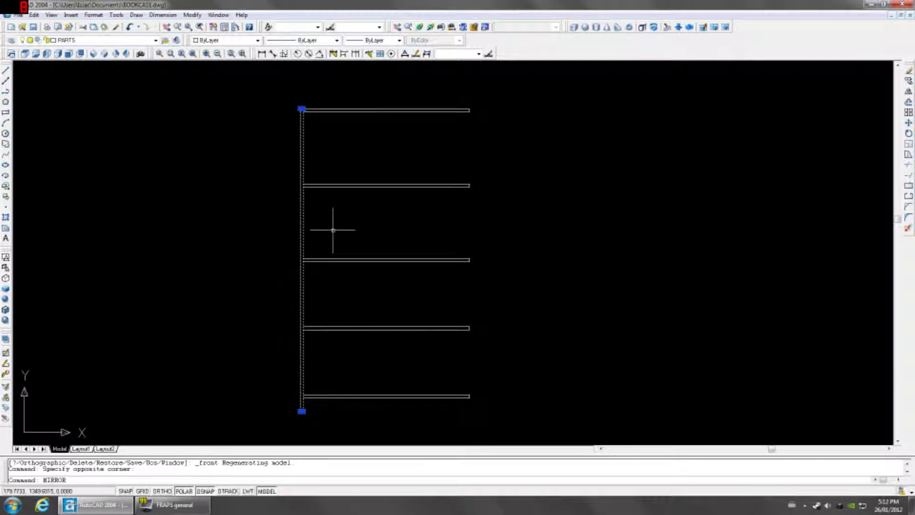
text(OR)
key(Return)
click(387, 187)
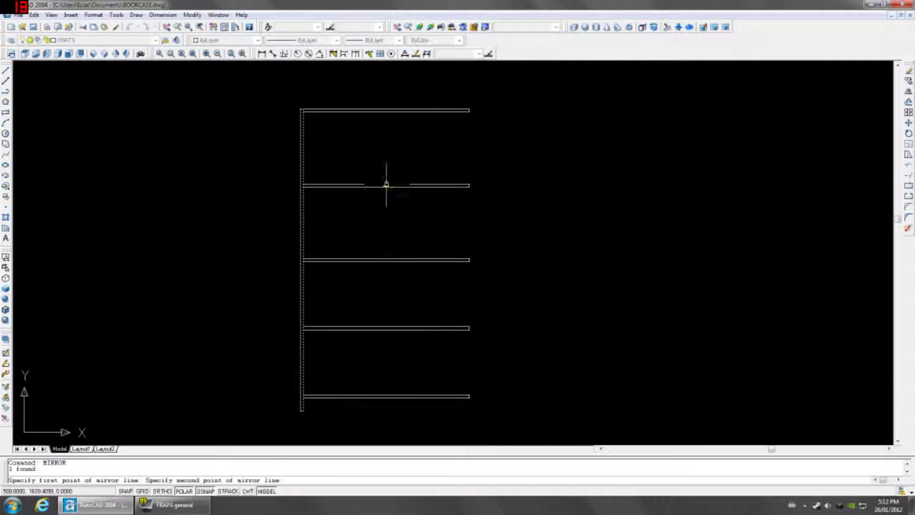
click(387, 166)
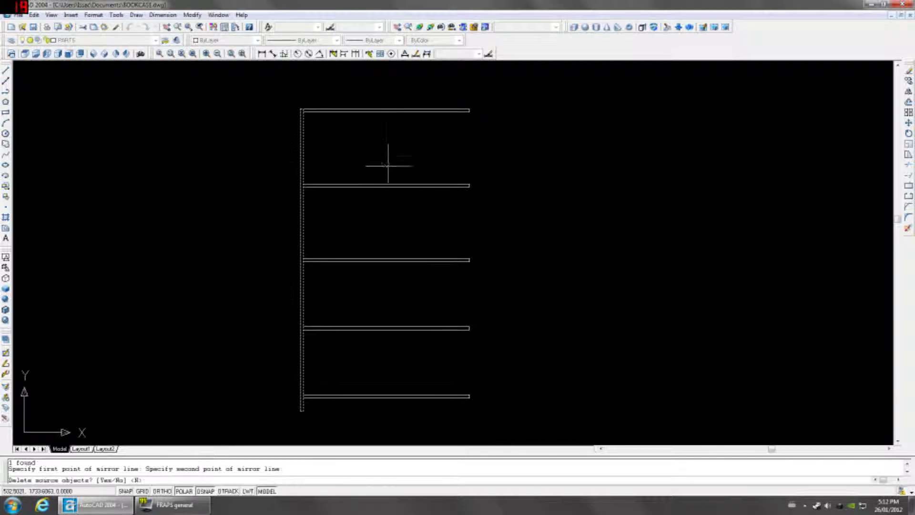
key(Return)
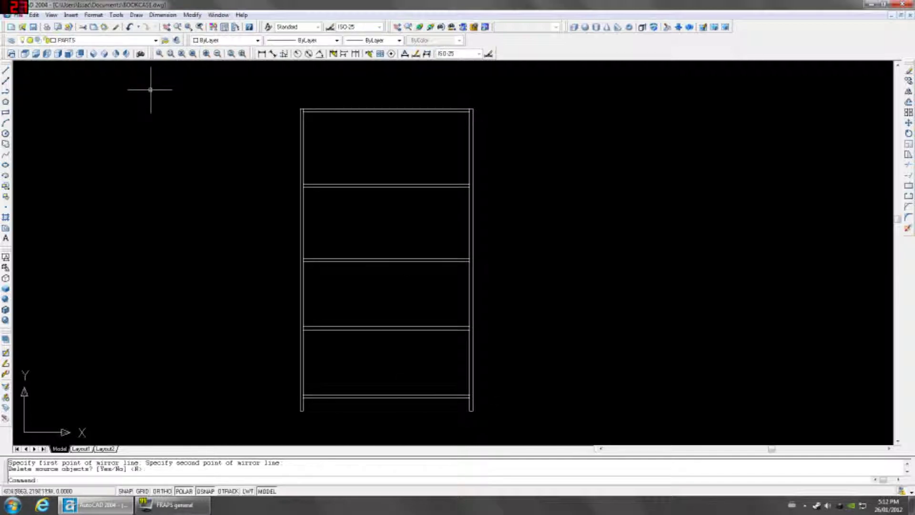
Step: Draw a rectangle under the bottom shelf from the left panel's inner lower corner to the shelf's lower right corner
scroll(349, 304, up, 2)
scroll(355, 359, up, 3)
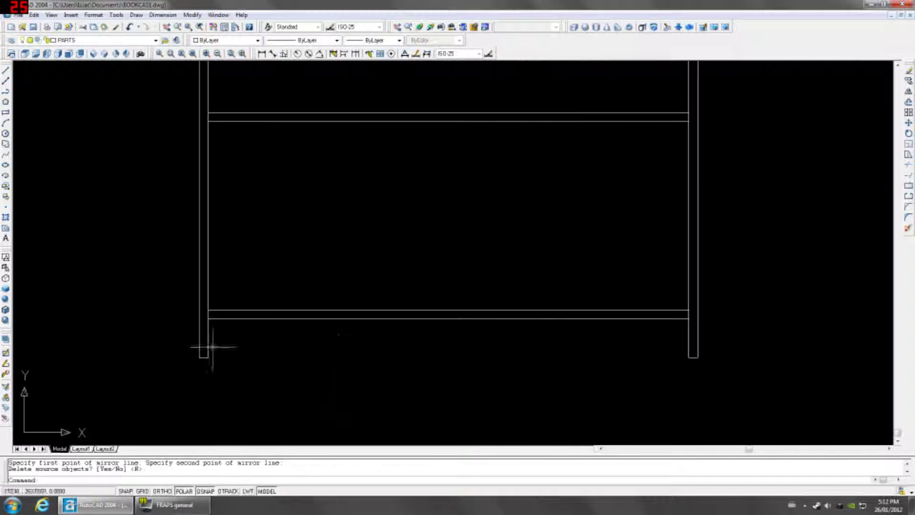
click(6, 112)
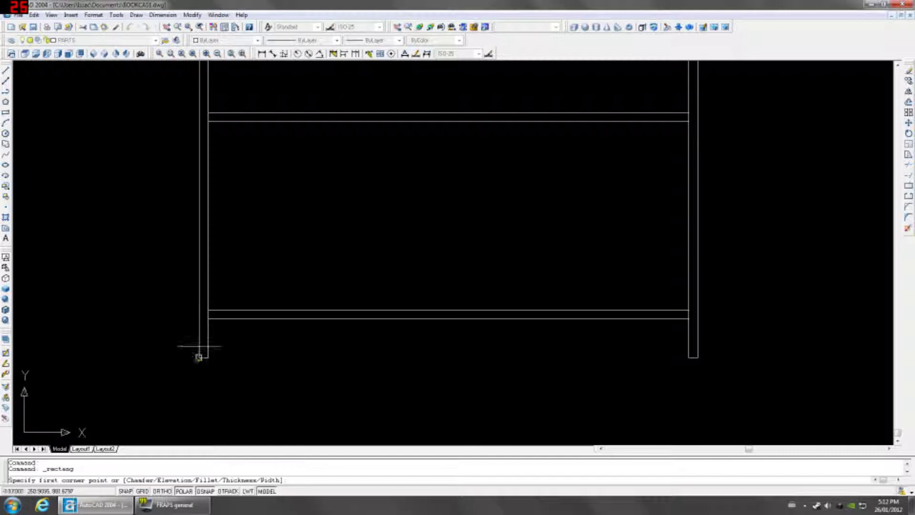
click(200, 358)
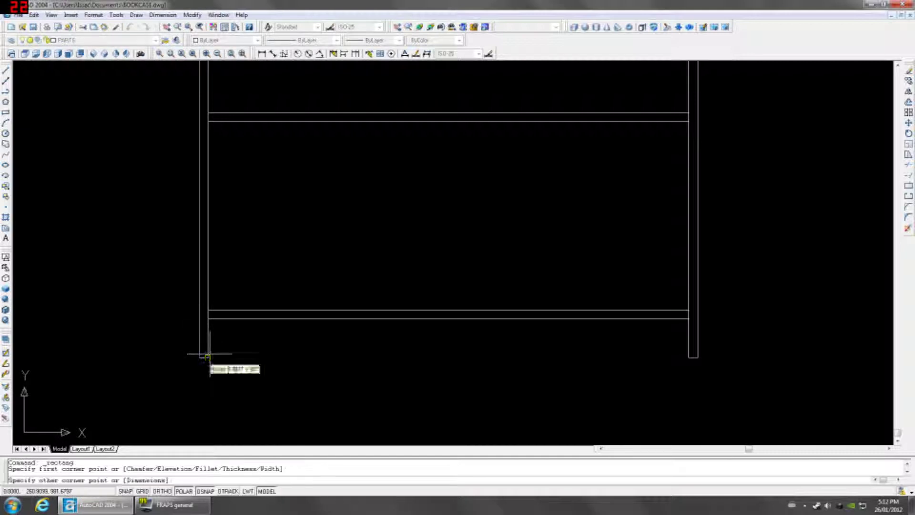
click(688, 319)
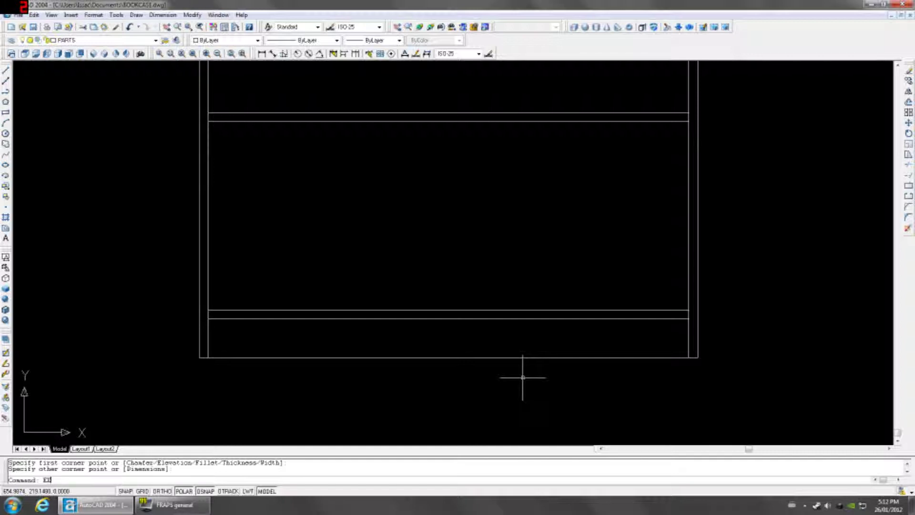
Step: Extrude the rectangle under the bottom shelf to a height of 19 with a taper angle of 0
text(EXT)
key(Return)
click(471, 357)
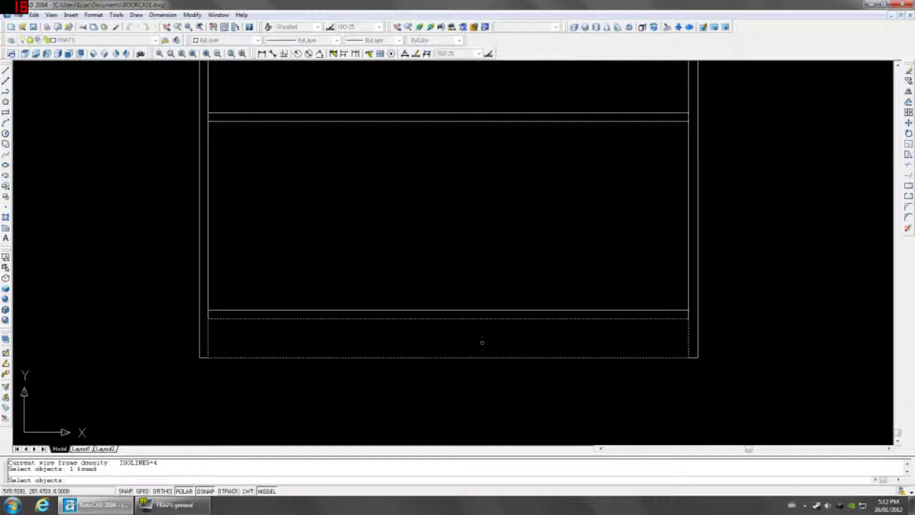
key(Return)
text(19)
key(Return)
key(Return)
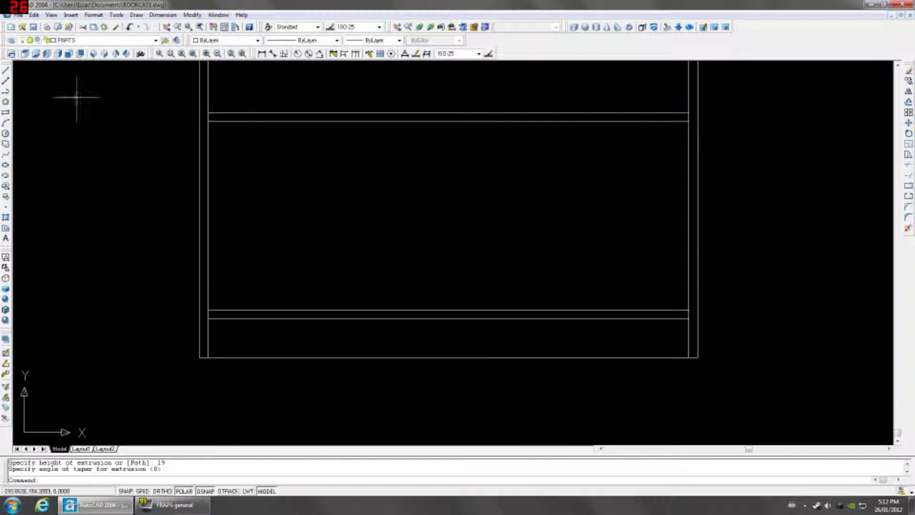
Step: In the Left view, dimension the horizontal distance from the base panel's inner lower corner to the bottom shelf's opposite lower corner
click(47, 53)
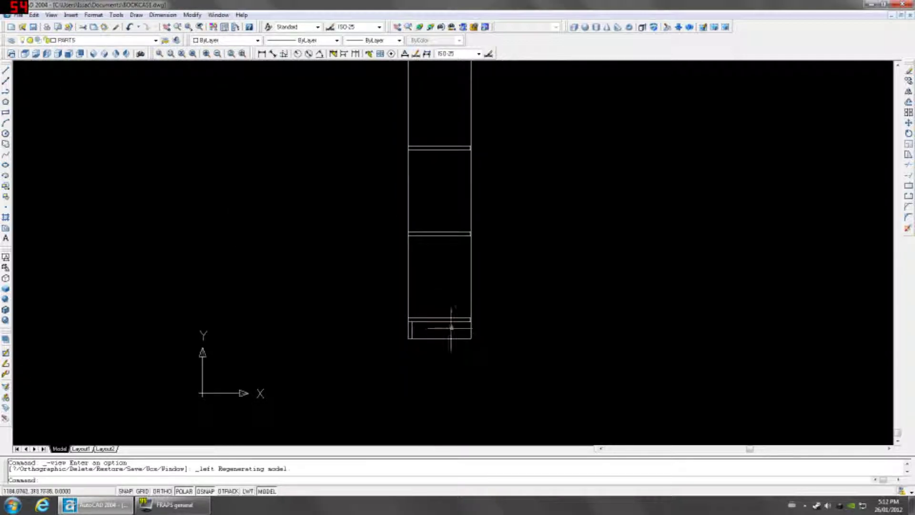
scroll(447, 320, up, 5)
scroll(269, 314, down, 3)
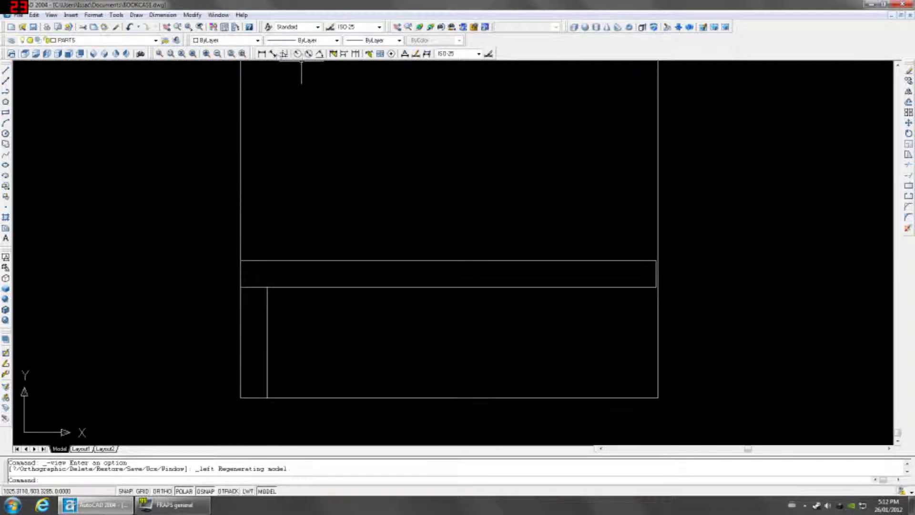
click(262, 53)
click(267, 398)
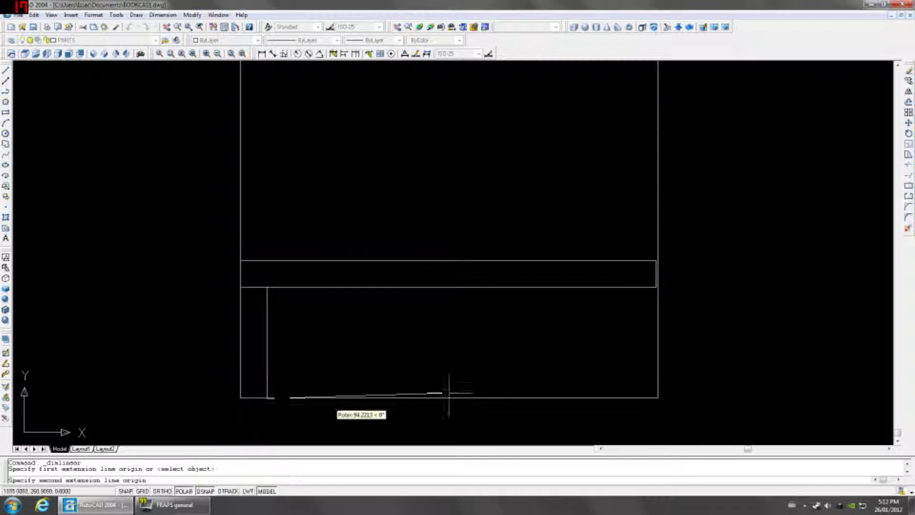
click(656, 287)
click(453, 231)
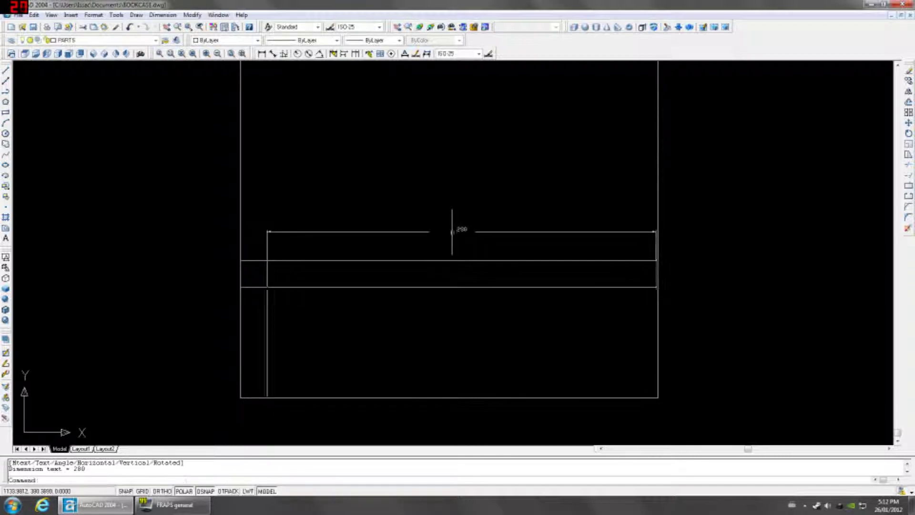
scroll(451, 231, down, 1)
click(278, 323)
click(271, 319)
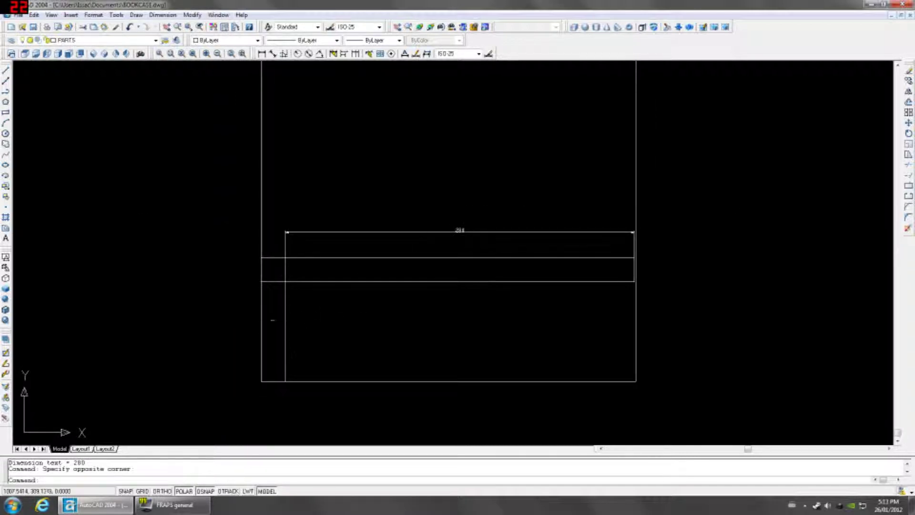
click(288, 329)
click(280, 337)
text(m)
key(Return)
click(364, 334)
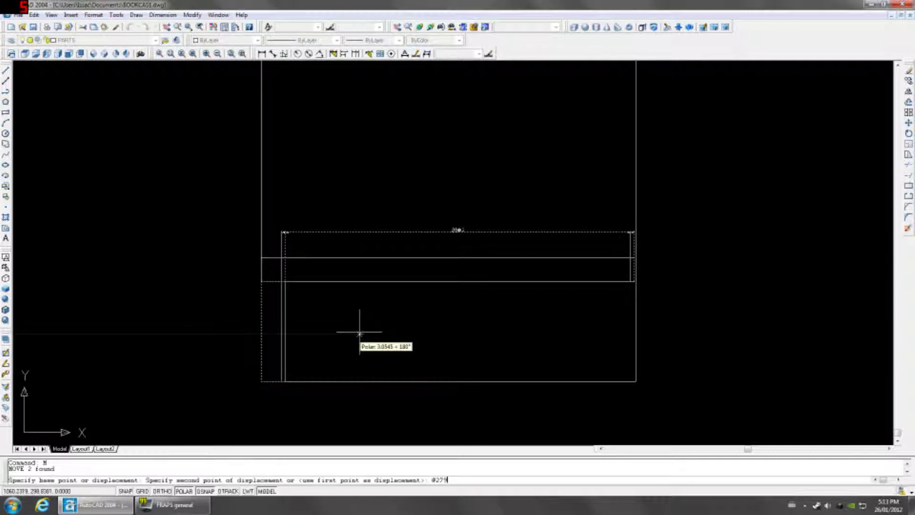
key(Return)
Step: Erase the horizontal dimension that was moved along with the base panel
scroll(613, 231, up, 4)
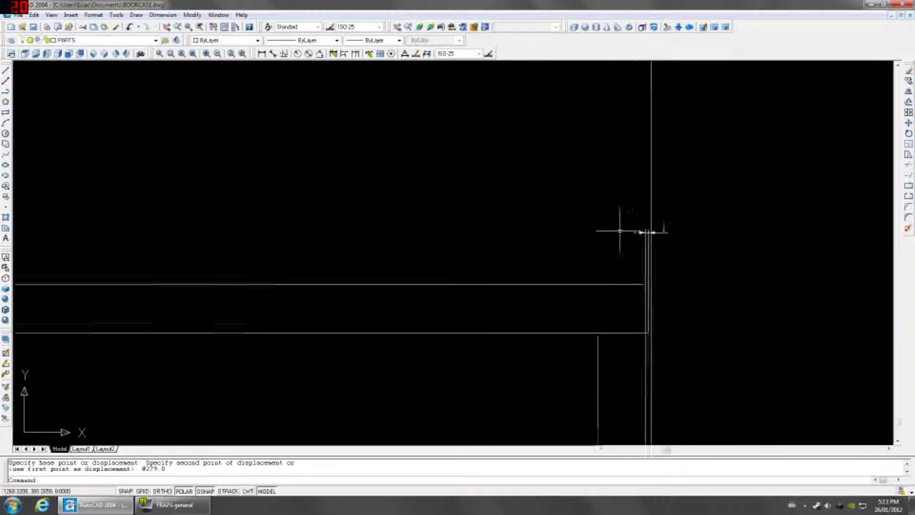
click(654, 232)
key(Delete)
scroll(634, 268, down, 4)
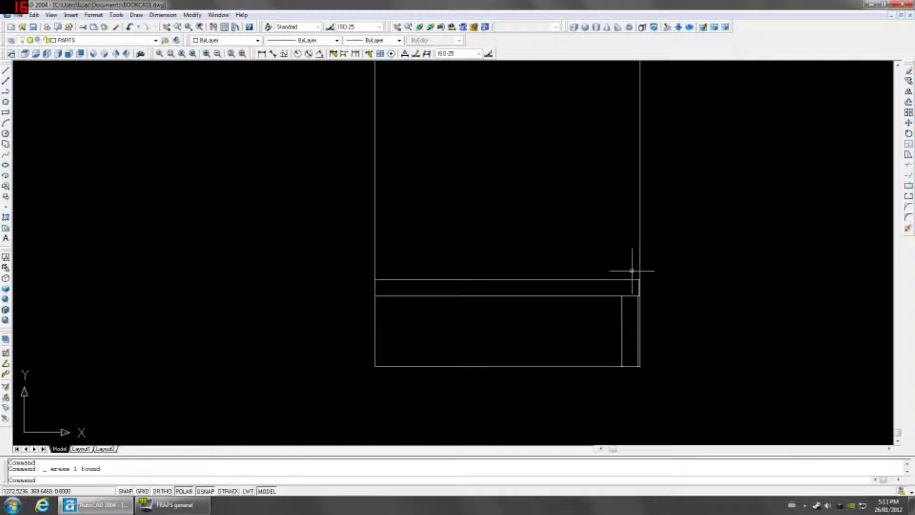
Step: In the Front view, draw a vertical line 25 long upward from the midpoint of the base panel's lower edge
click(69, 54)
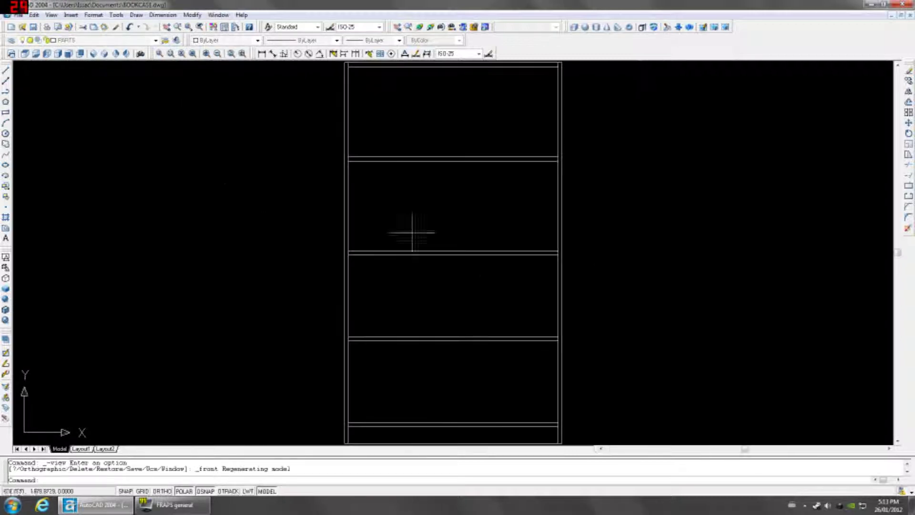
middle_drag(475, 274, 456, 128)
scroll(413, 294, up, 5)
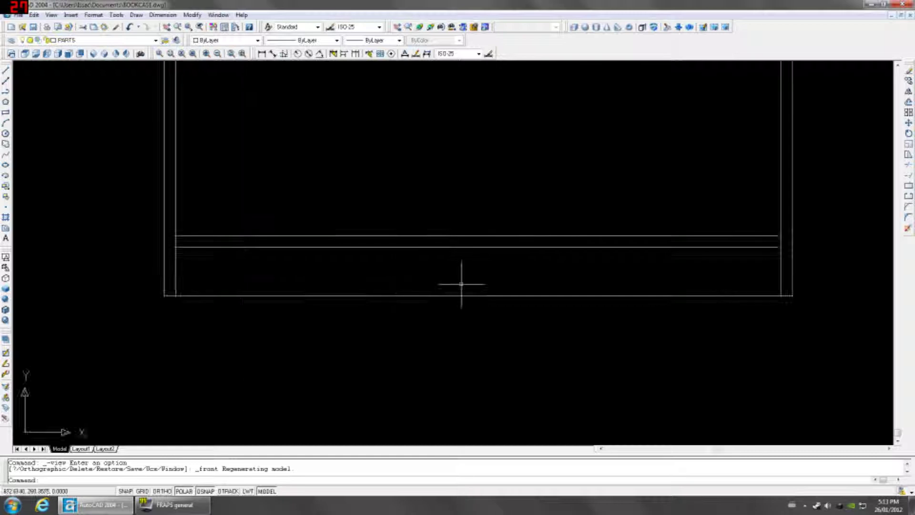
text(L)
key(Return)
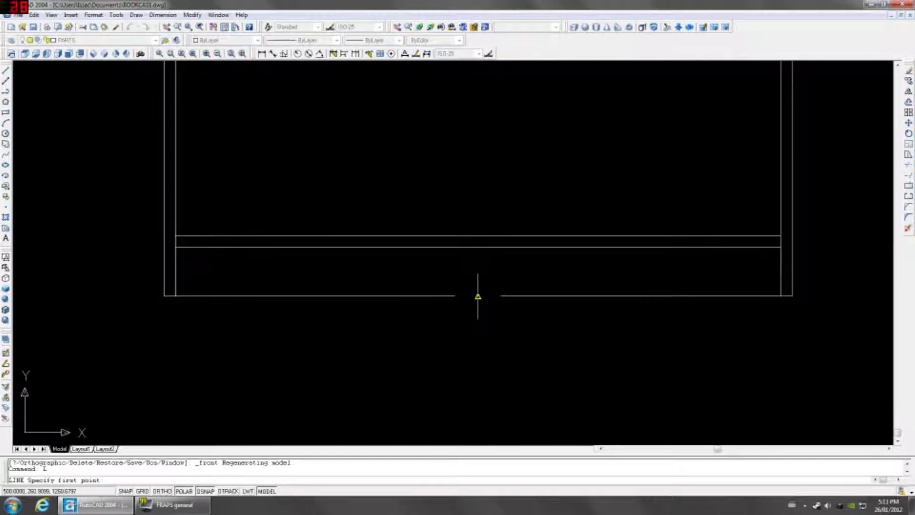
click(478, 296)
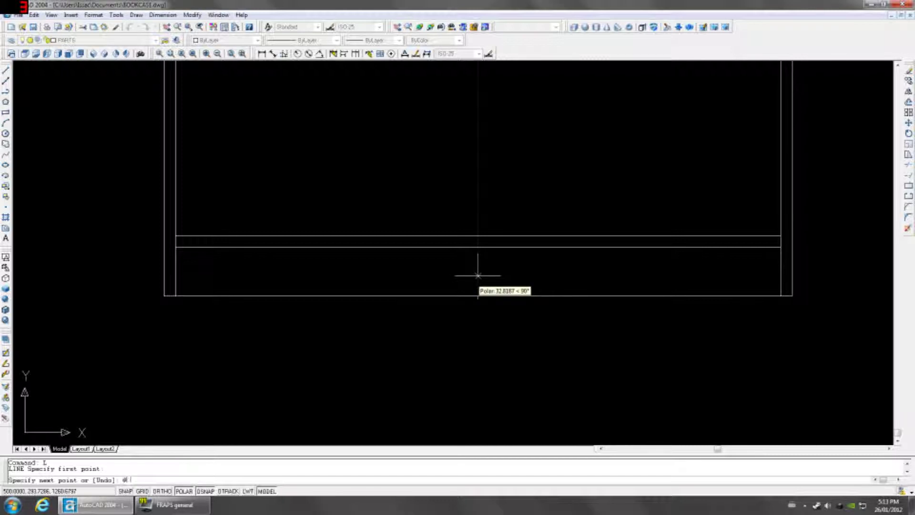
text(@0,25)
key(Return)
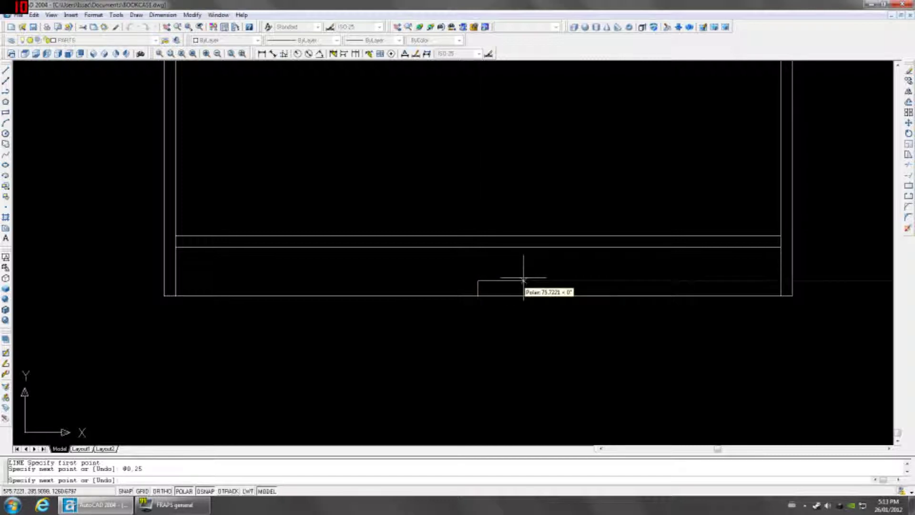
key(Return)
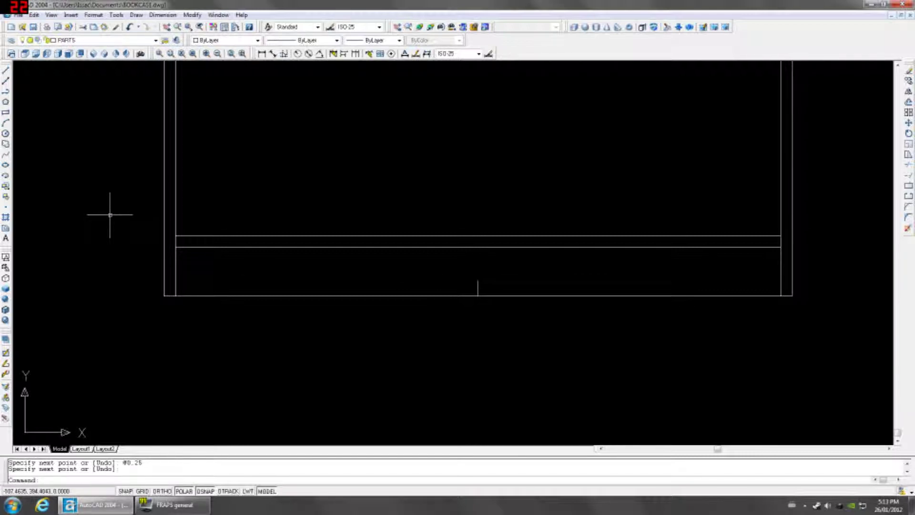
Step: Draw a three-point arc from the base panel's lower left corner through the 25 line's upper end to its lower right corner
text(ARC)
key(Return)
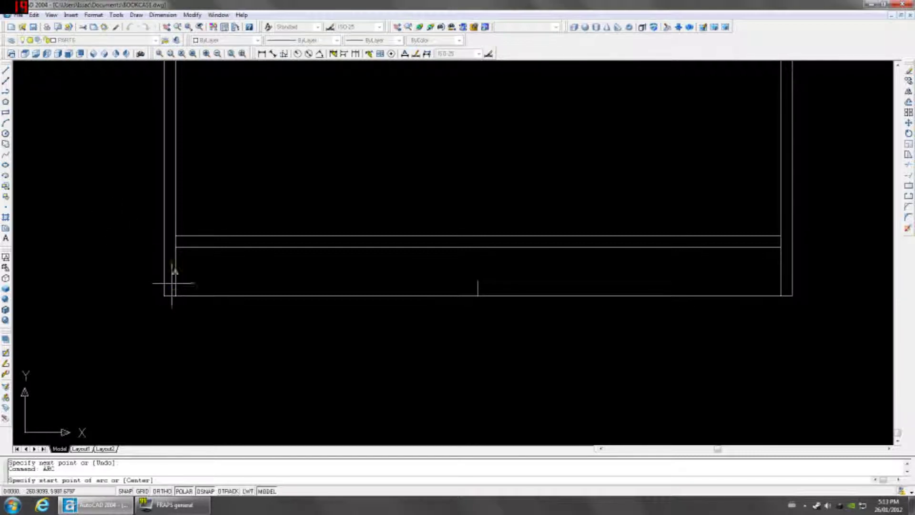
click(176, 296)
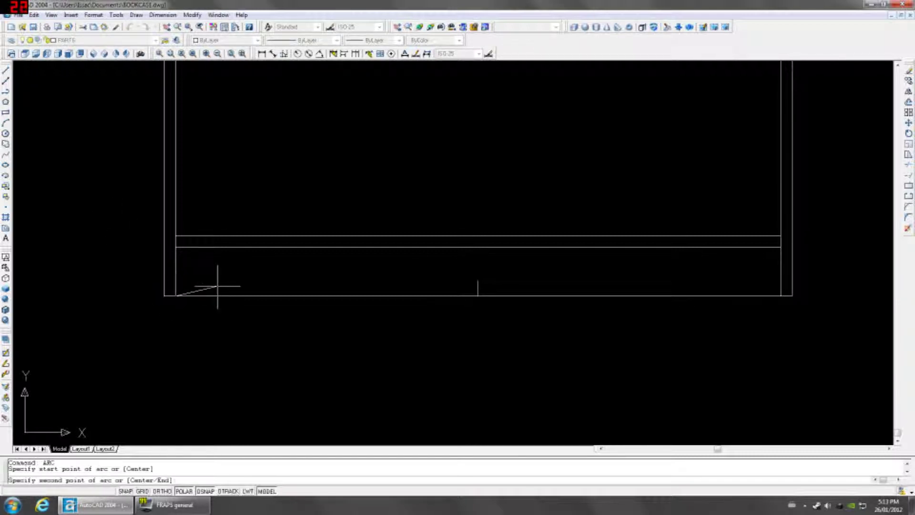
click(478, 281)
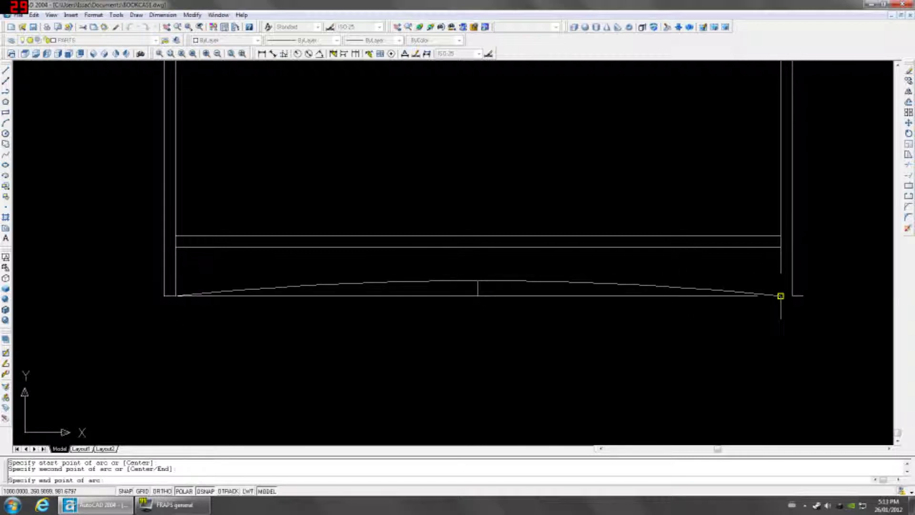
click(780, 295)
key(Return)
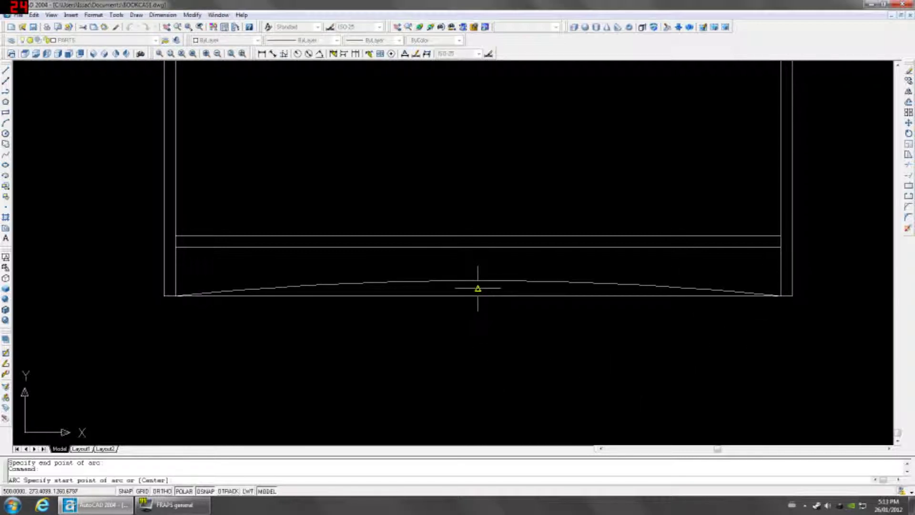
key(Return)
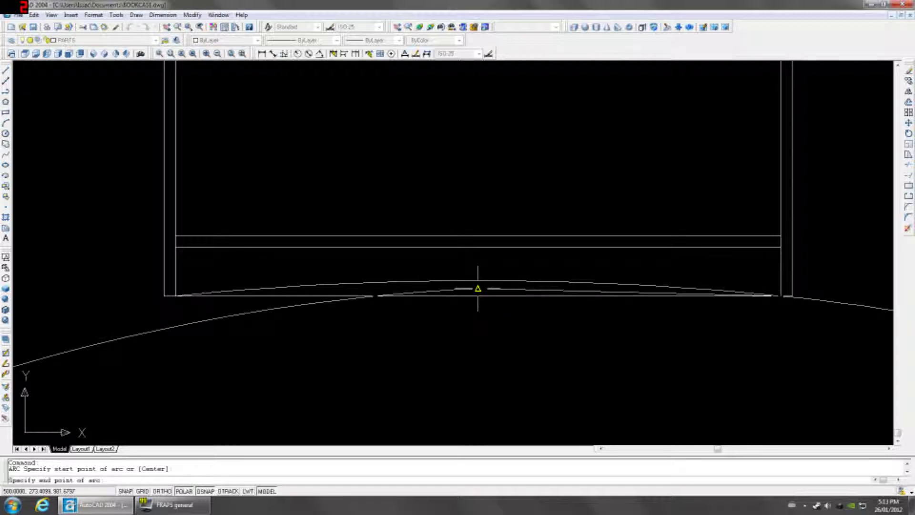
key(Return)
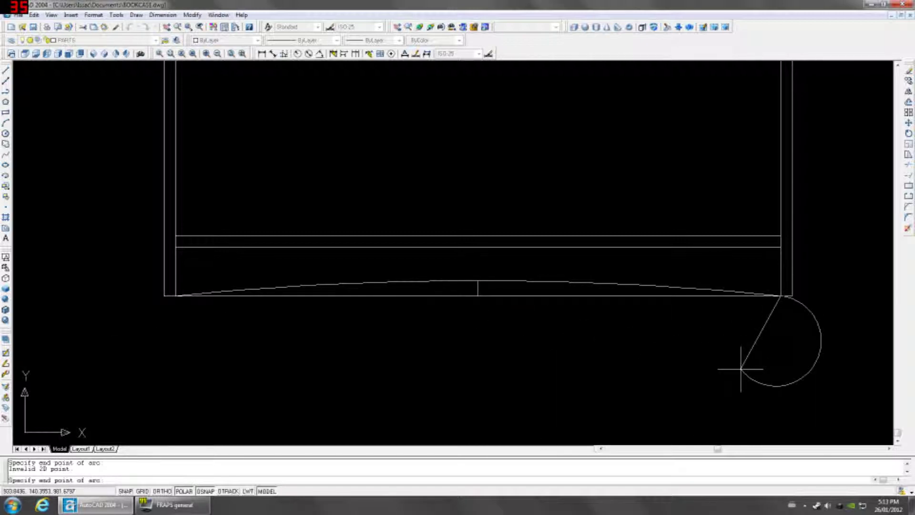
key(Escape)
key(Escape)
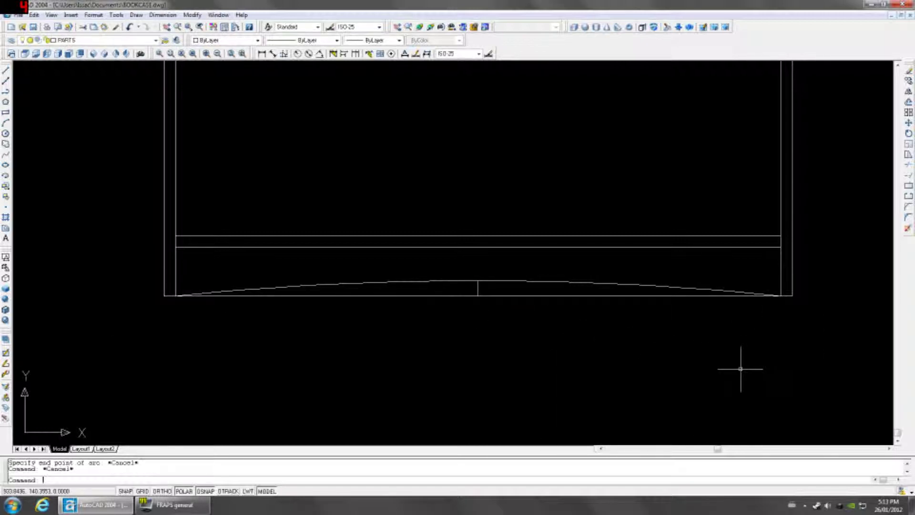
Step: Erase the short vertical helper line between the base panel's lower edge and the arc
click(478, 288)
click(484, 291)
key(Delete)
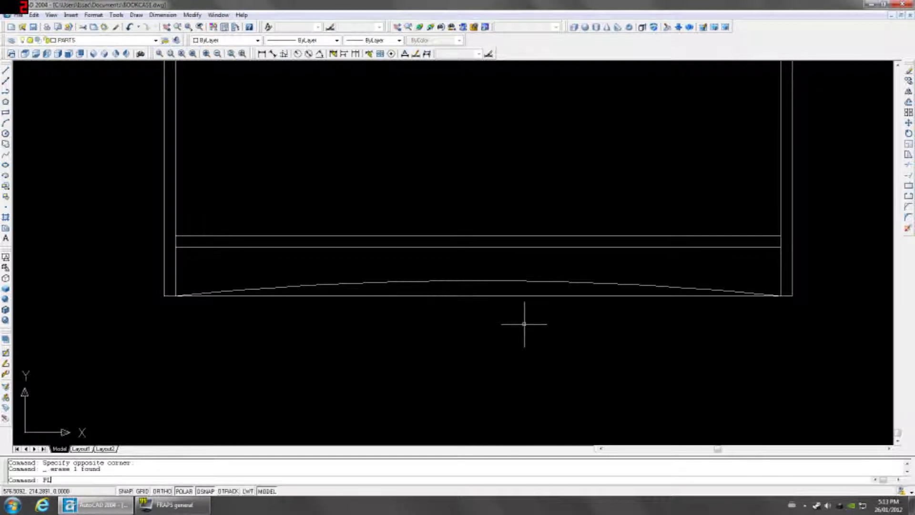
Step: Try a polyline from the base panel's lower left to lower right corner with an arc segment, and erase it
text(PLINE)
key(Return)
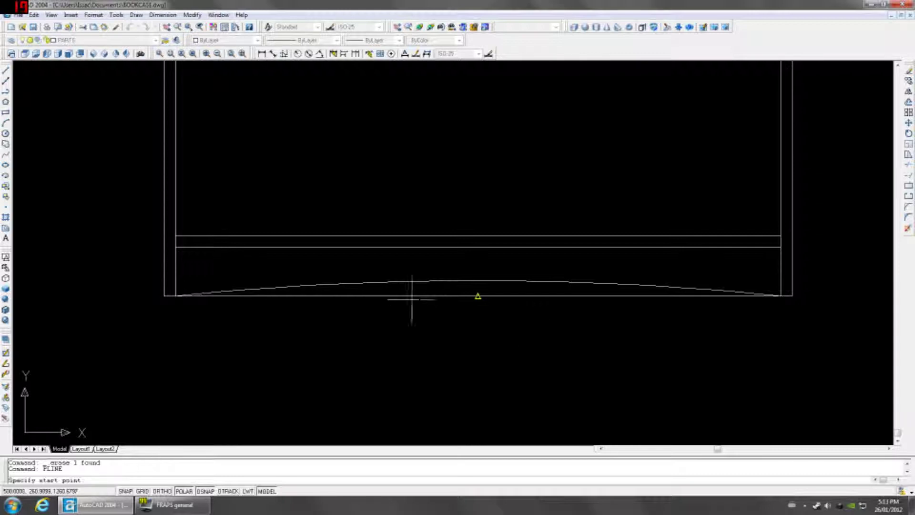
click(175, 296)
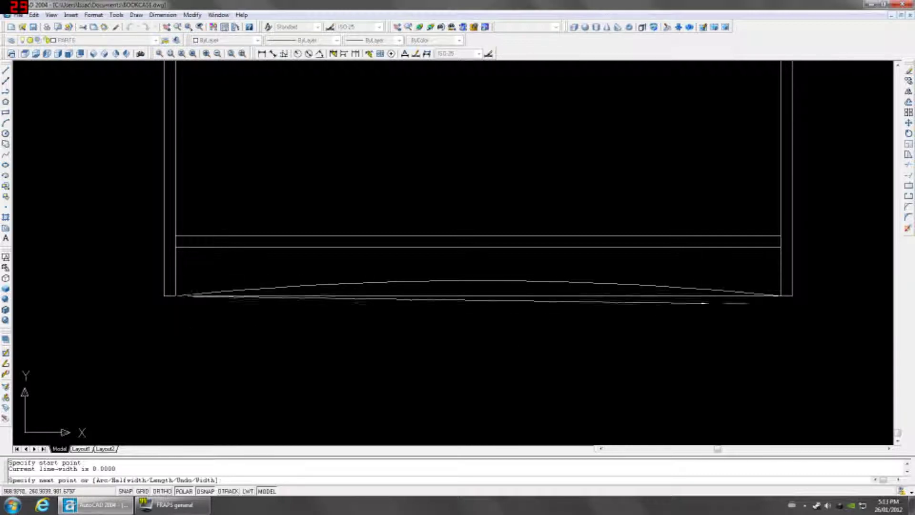
click(780, 295)
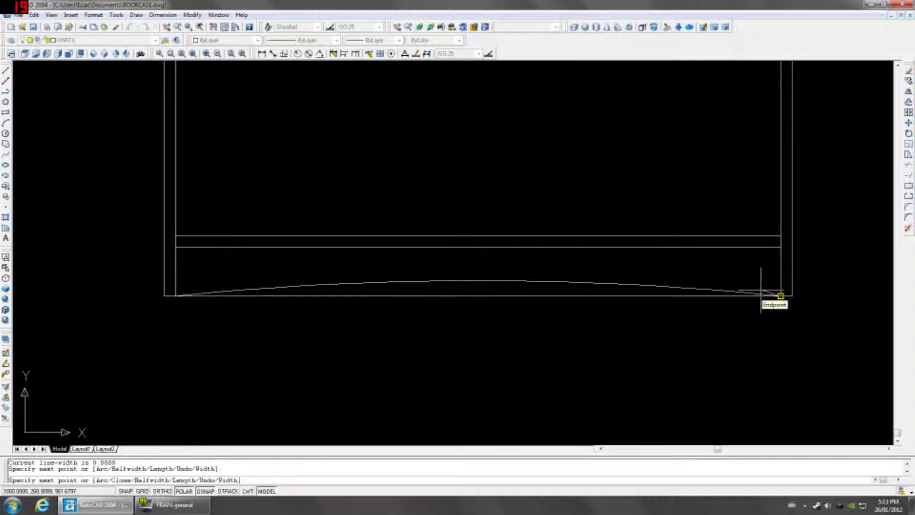
text(A)
key(Return)
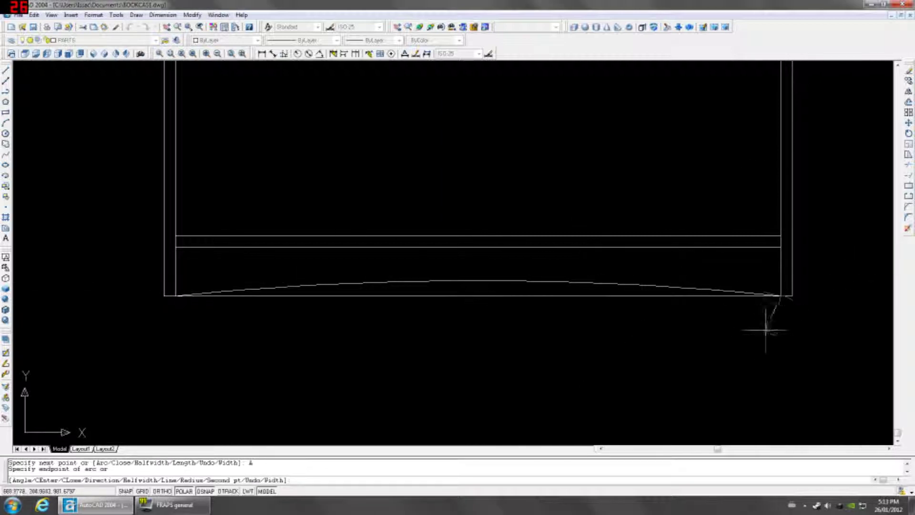
key(Escape)
click(508, 297)
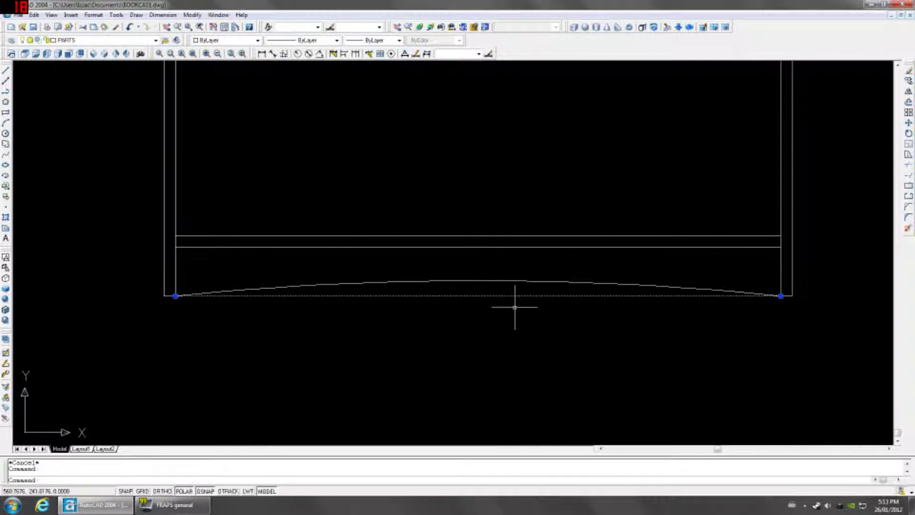
key(Delete)
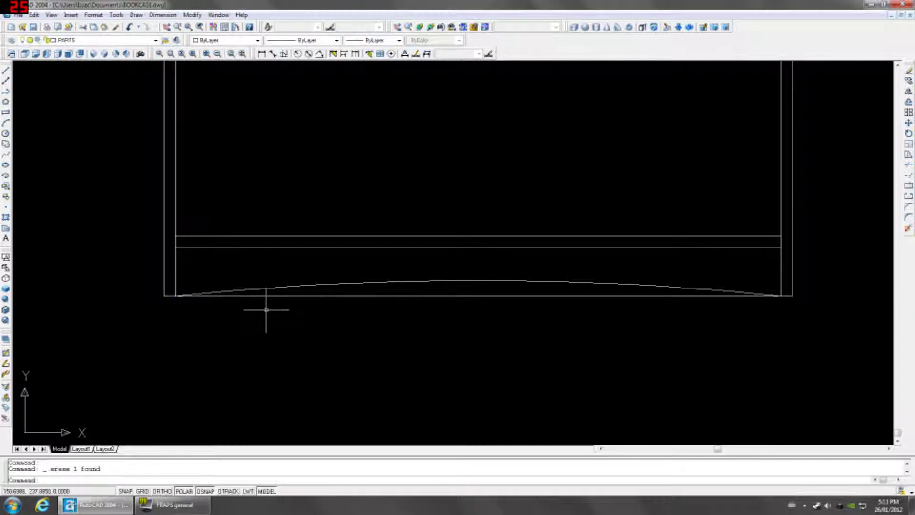
Step: Draw a straight polyline along the base panel's lower edge from the arc's right endpoint to its left endpoint
text(PLINE)
key(Return)
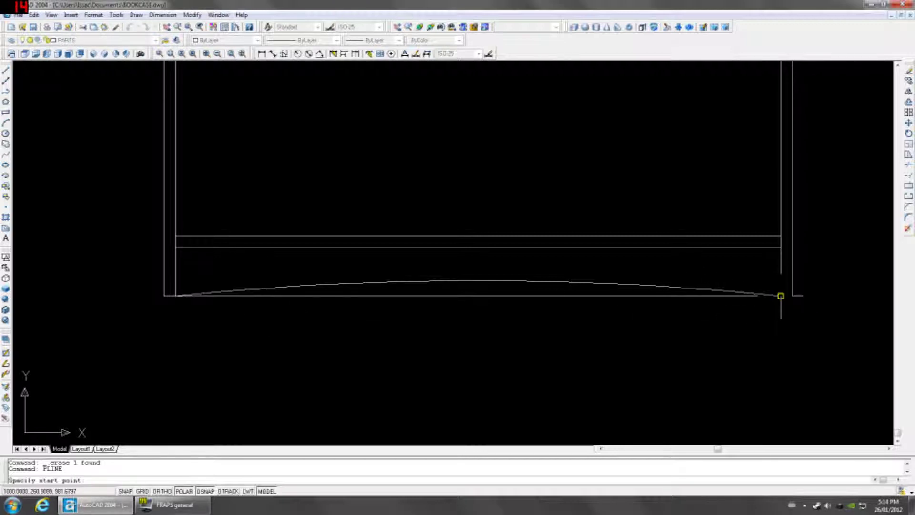
click(781, 296)
click(176, 296)
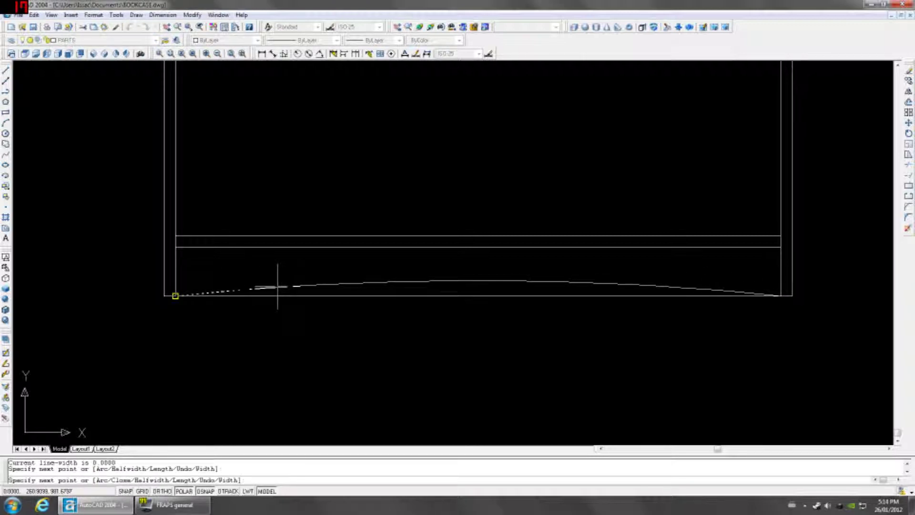
text(A)
key(Return)
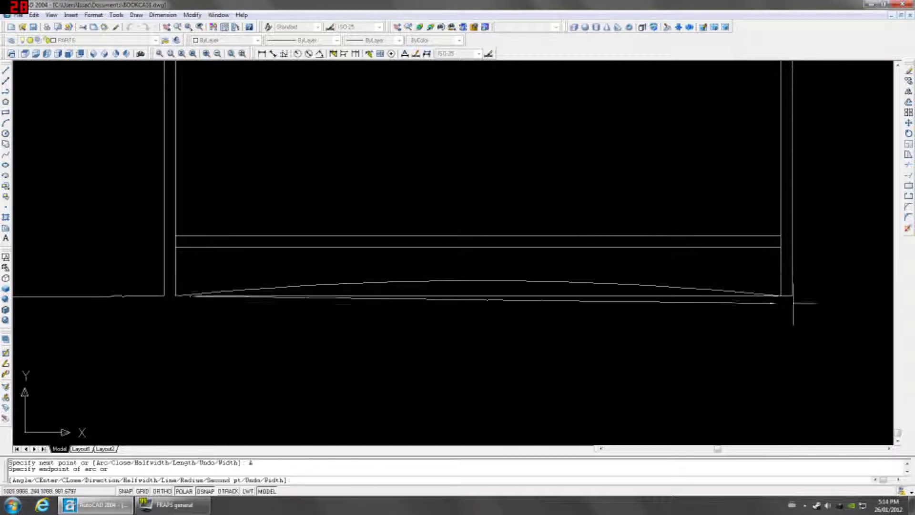
click(781, 296)
key(Escape)
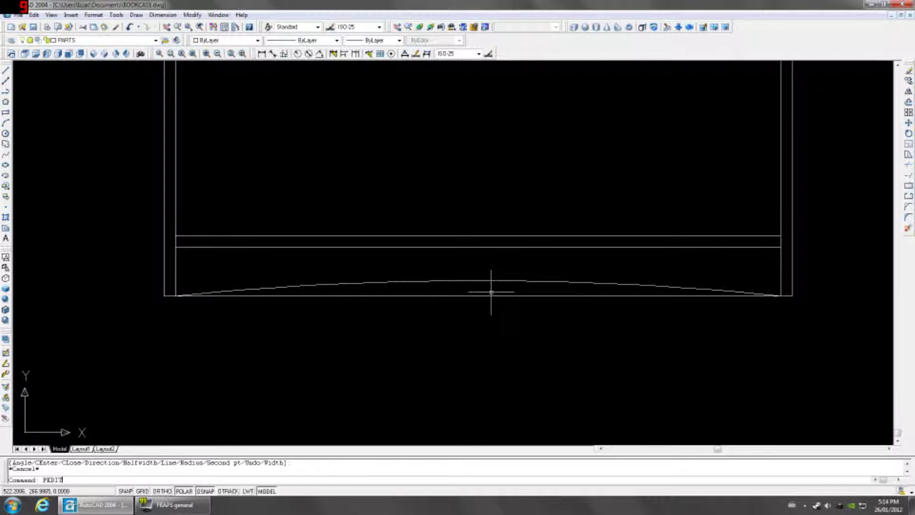
Step: Convert the arc to a polyline with PEDIT and join it with the straight polyline along the base panel's lower edge
key(Return)
click(489, 279)
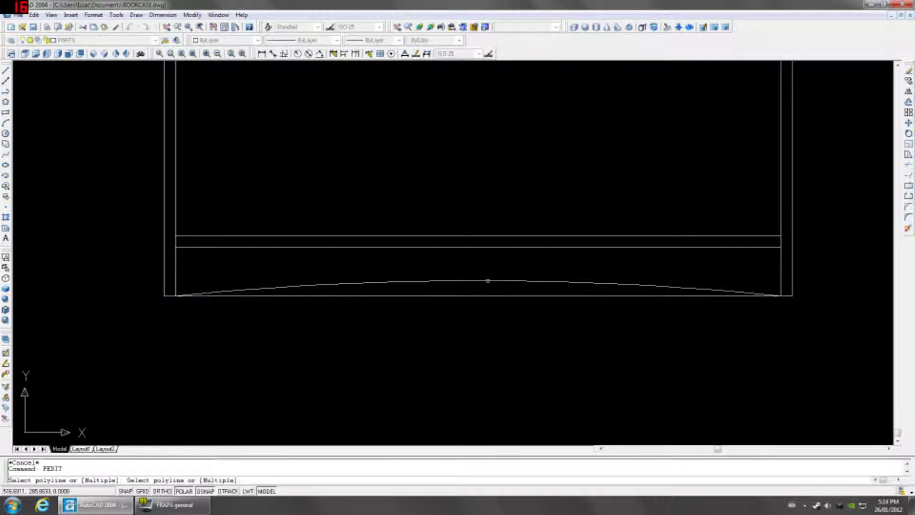
click(487, 280)
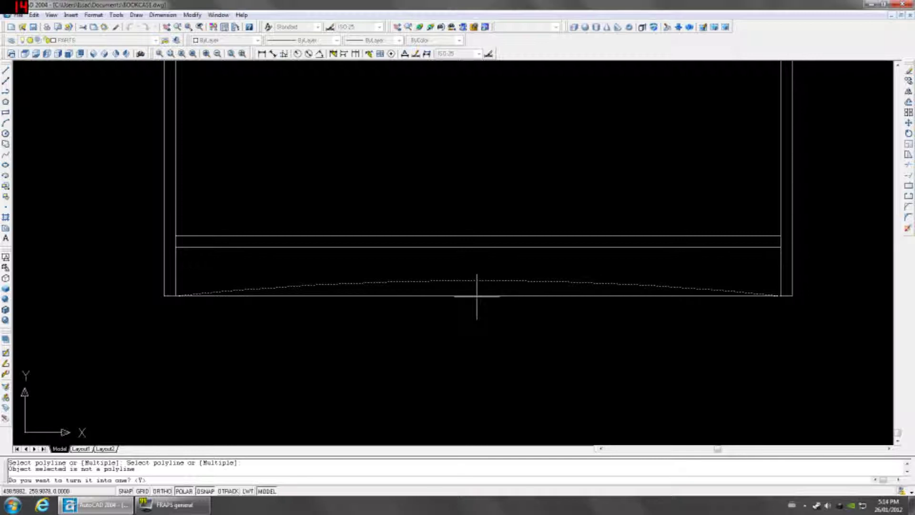
key(Return)
text(J)
key(Return)
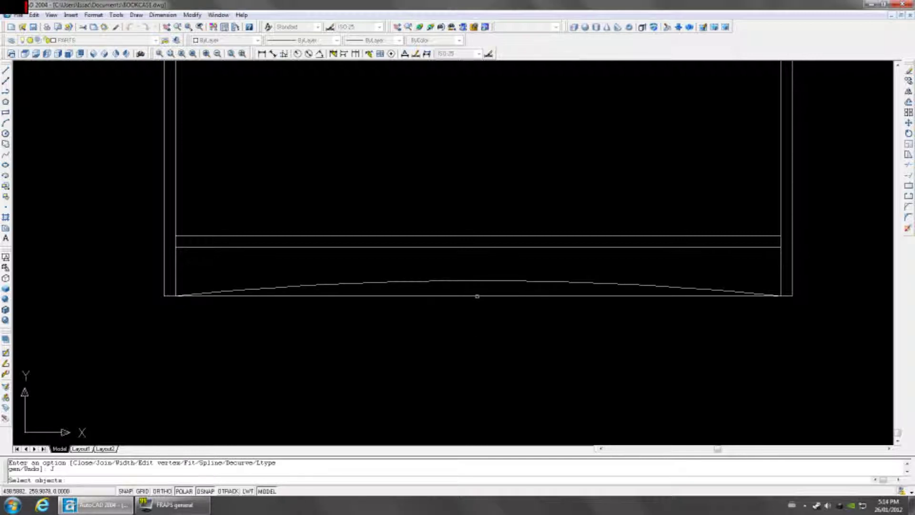
click(482, 281)
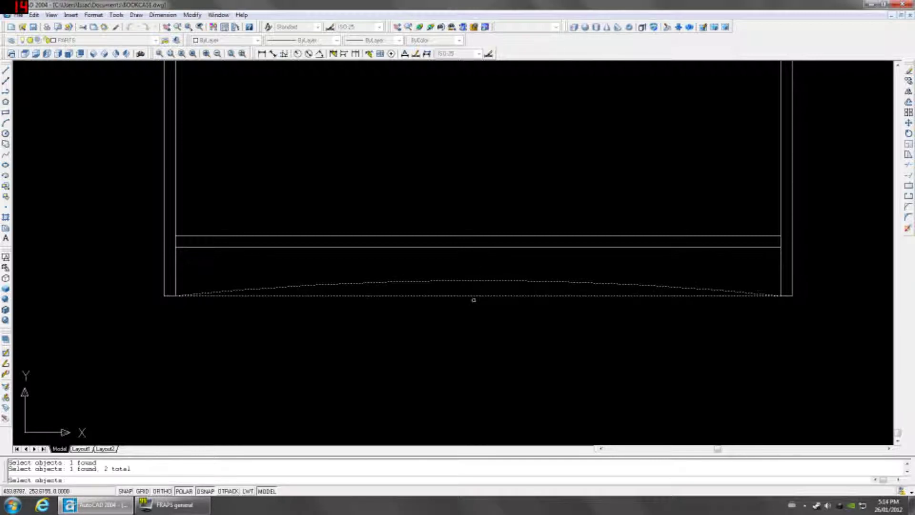
key(Return)
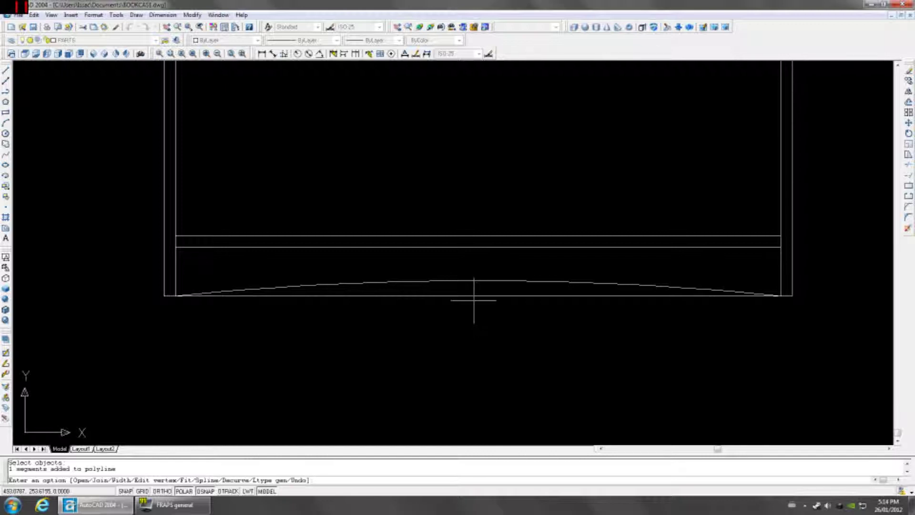
key(Return)
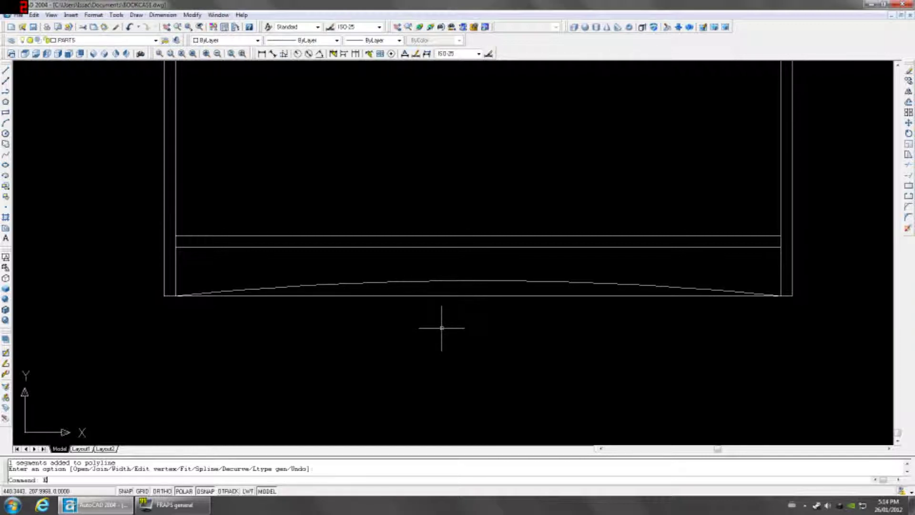
Step: Extrude the closed arc profile below the base panel to a height of 19 with no taper
text(EXT)
key(Return)
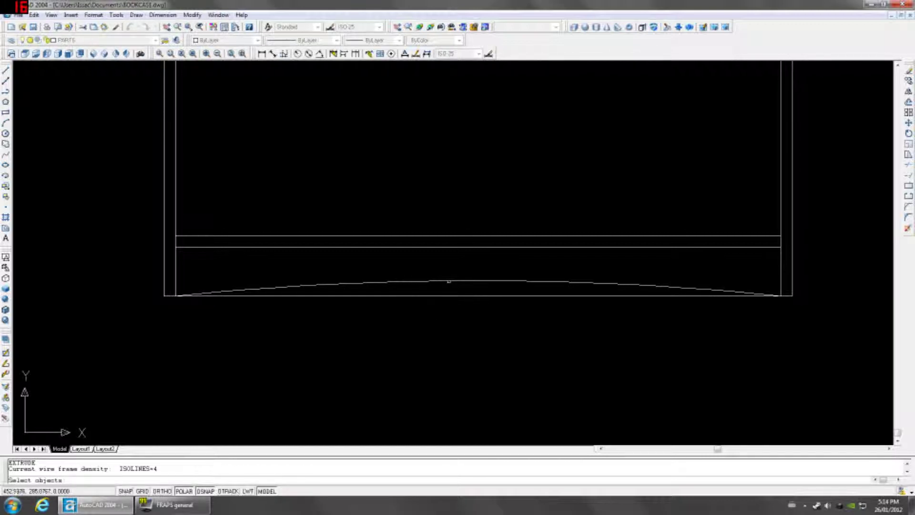
click(447, 282)
key(Return)
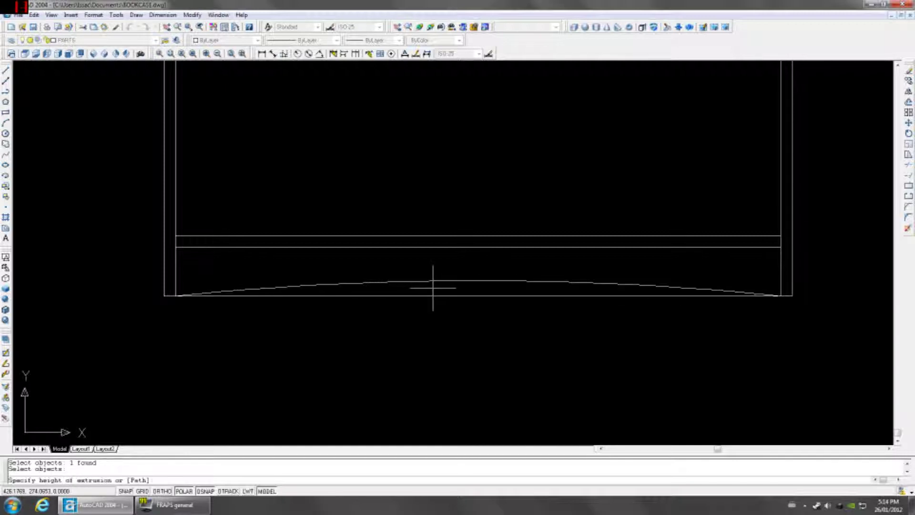
text(15)
key(Return)
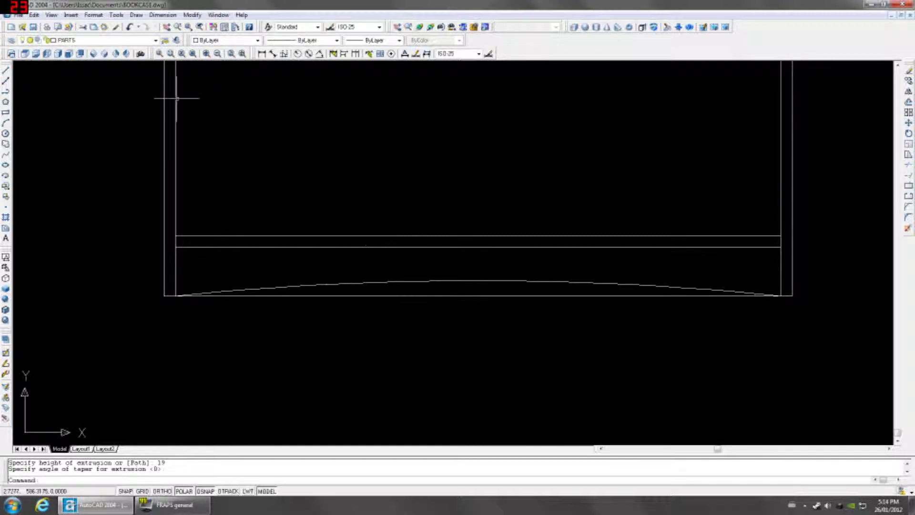
key(Return)
click(47, 53)
scroll(407, 204, up, 5)
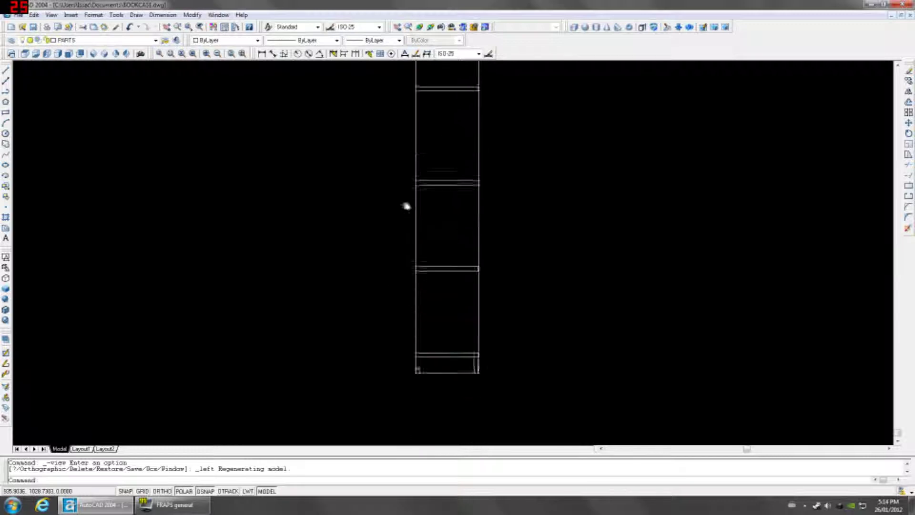
middle_drag(363, 386, 373, 245)
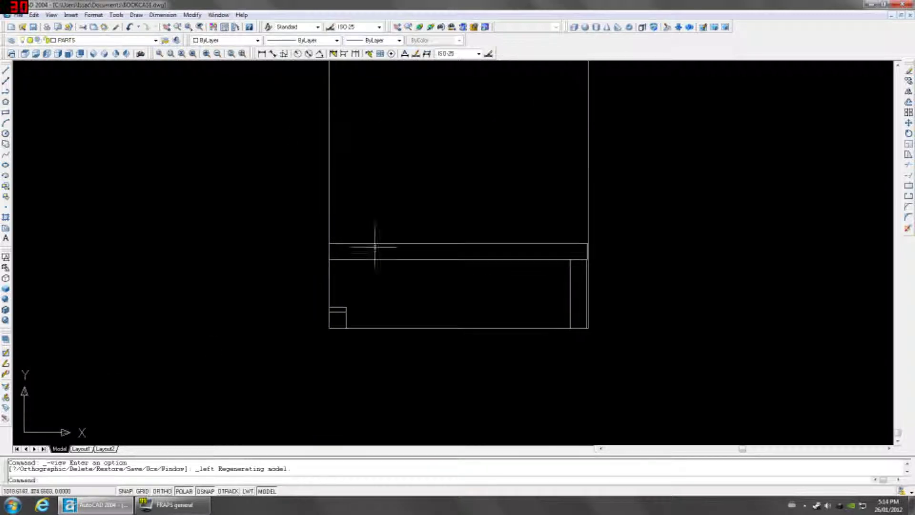
click(346, 310)
text(M)
key(Return)
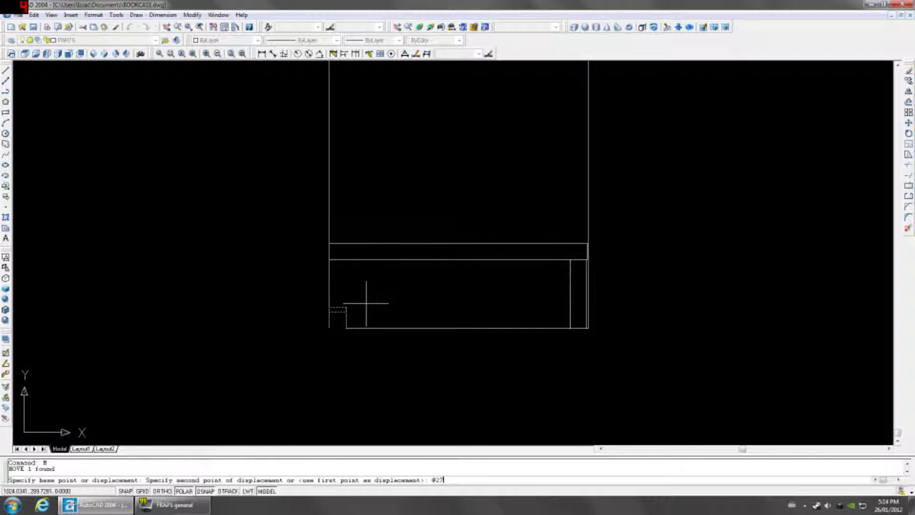
text(@279,0)
key(Return)
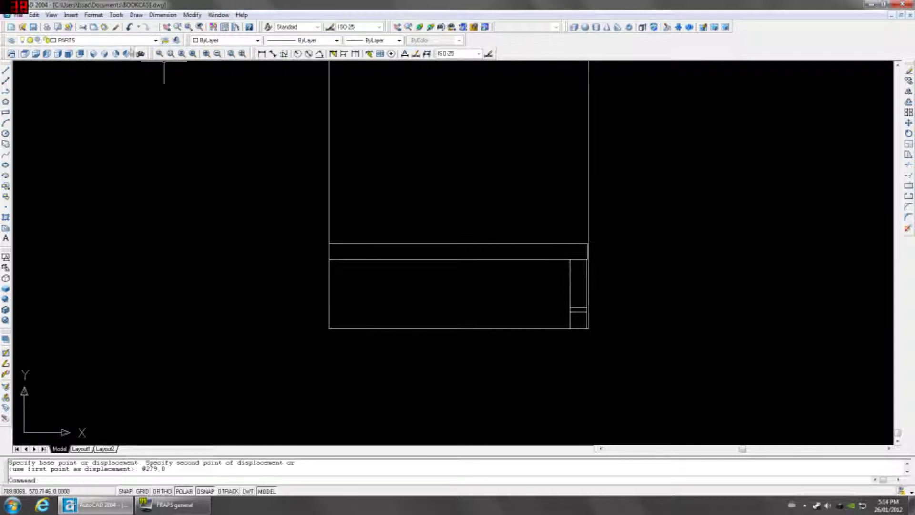
Step: In the southwest isometric view, subtract the arc solid from the front base panel
click(94, 54)
scroll(477, 421, up, 5)
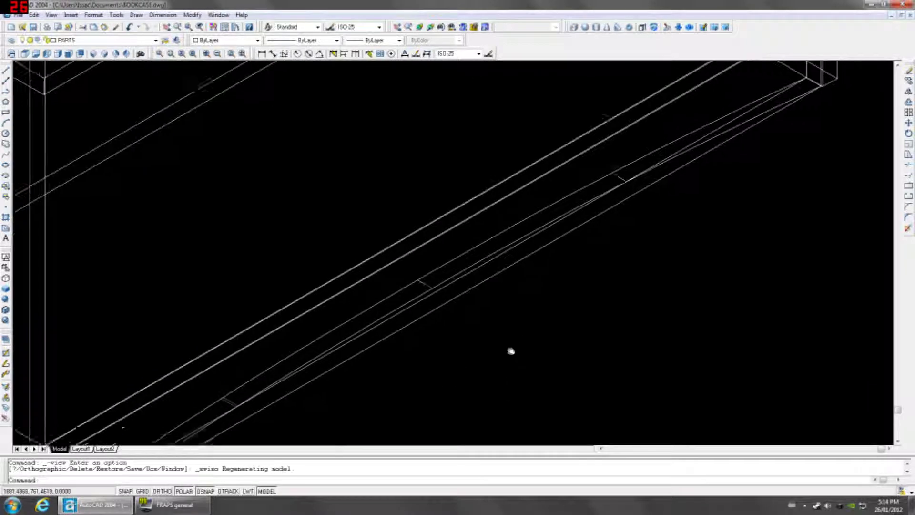
middle_drag(511, 352, 504, 317)
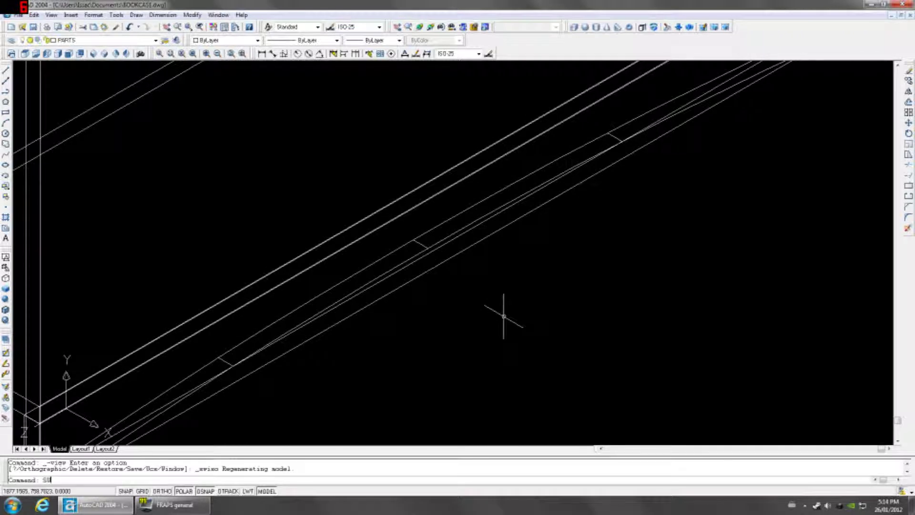
key(Return)
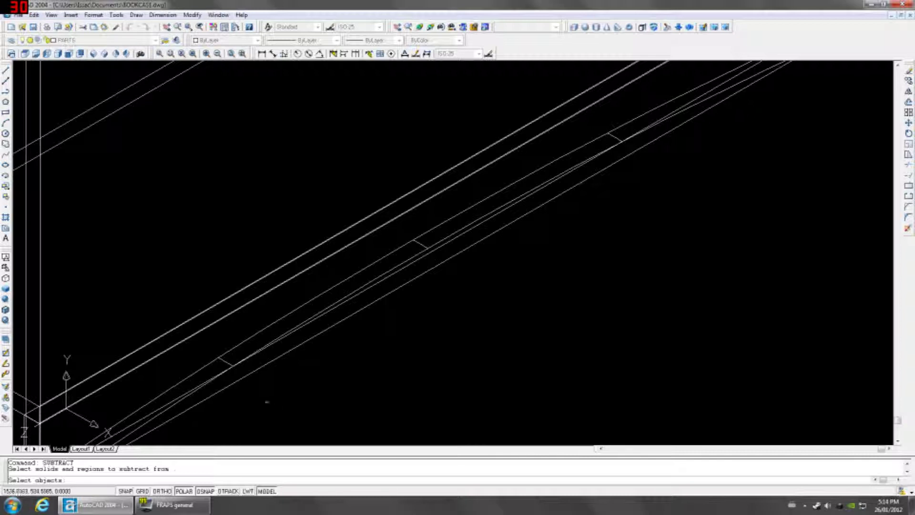
scroll(314, 322, down, 2)
scroll(273, 347, up, 2)
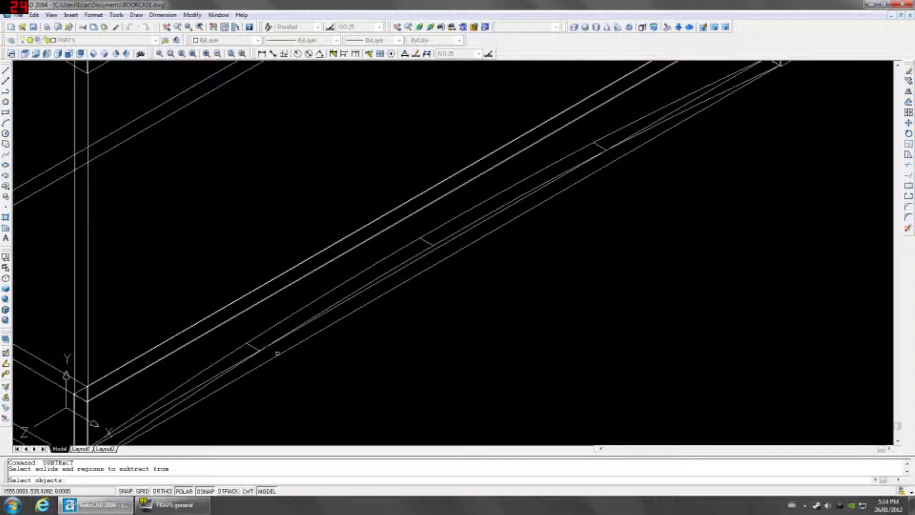
click(279, 356)
scroll(281, 373, down, 2)
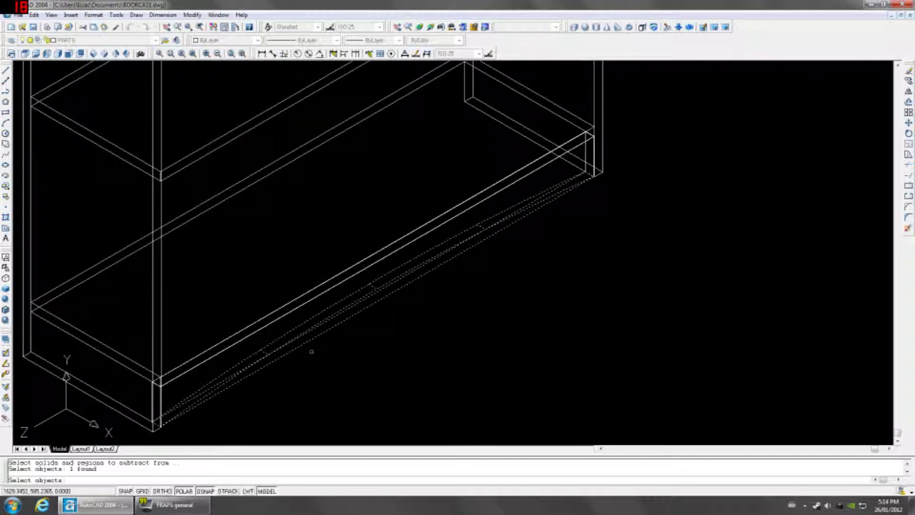
shift+drag(312, 352, 299, 347)
scroll(591, 158, up, 3)
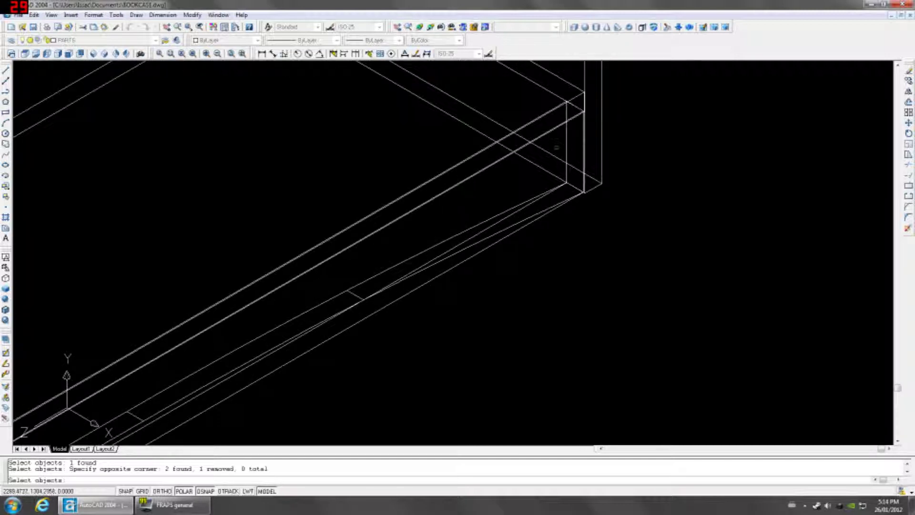
click(566, 142)
key(Return)
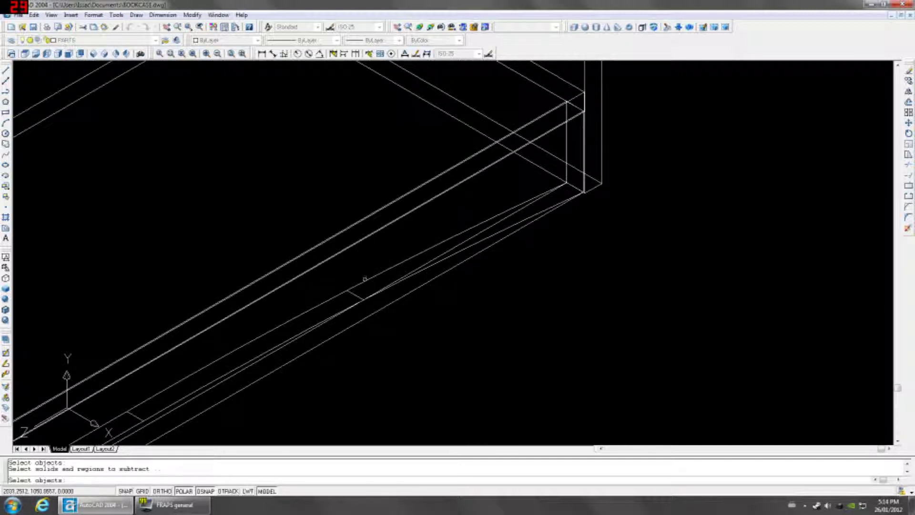
click(364, 281)
key(Return)
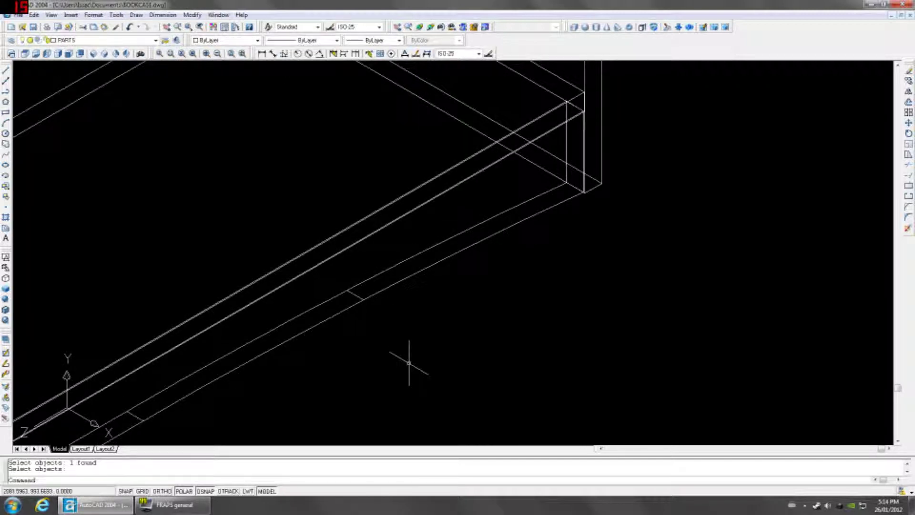
Step: In the front view, start a rectangle with its first corner offset @-16,16 from the top shelf's lower left endpoint
scroll(381, 368, down, 3)
middle_drag(357, 378, 388, 245)
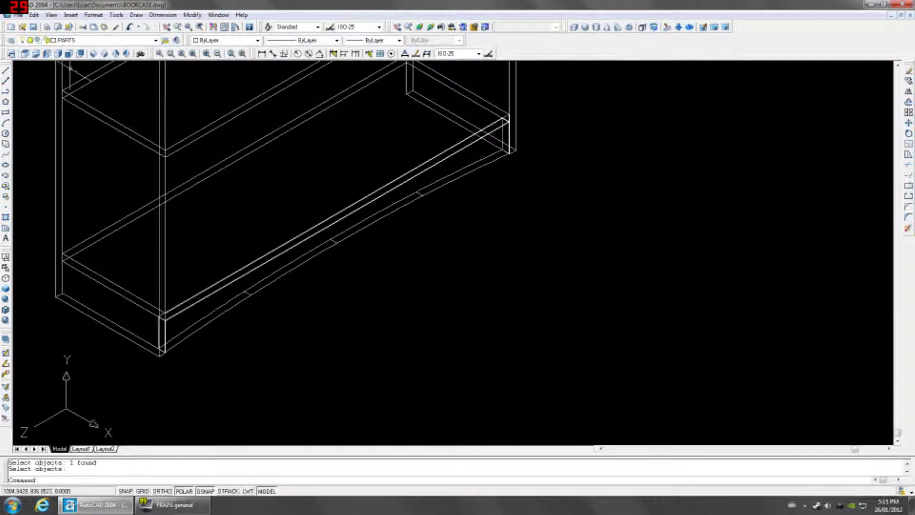
click(68, 54)
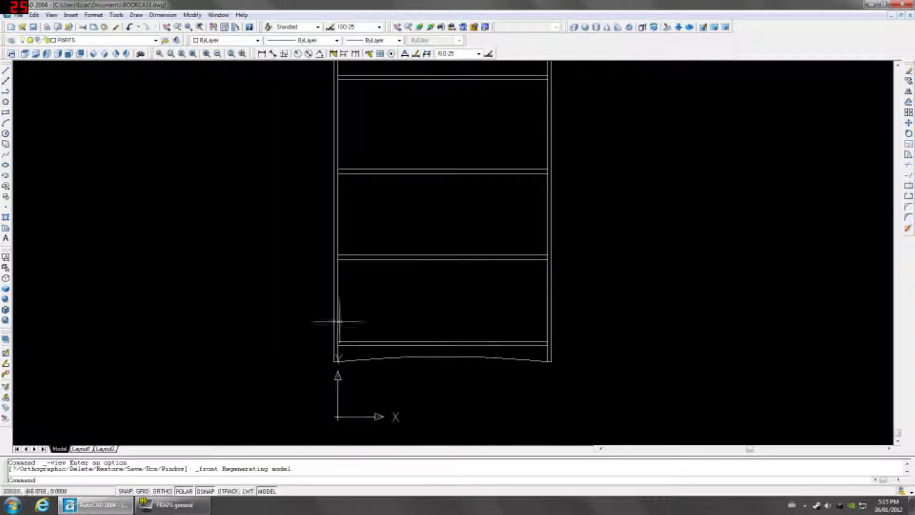
scroll(435, 147, down, 4)
middle_drag(435, 147, 445, 221)
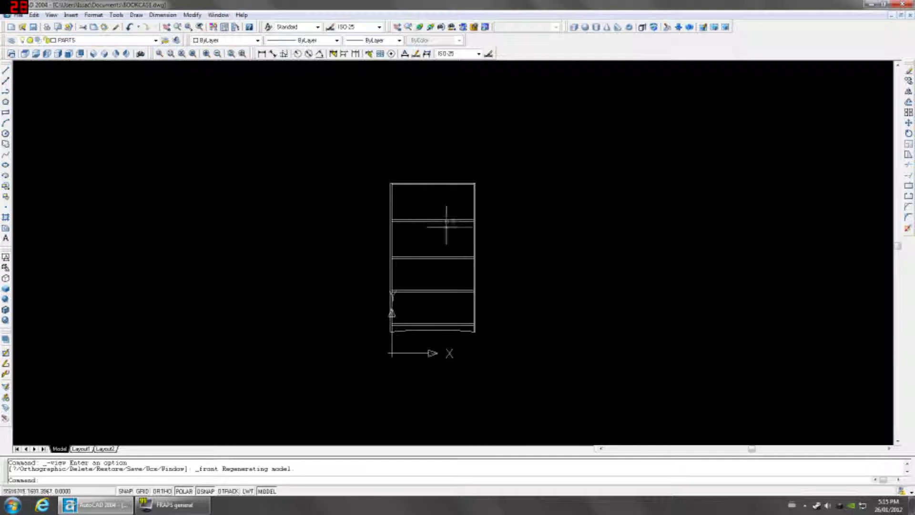
middle_drag(458, 160, 423, 174)
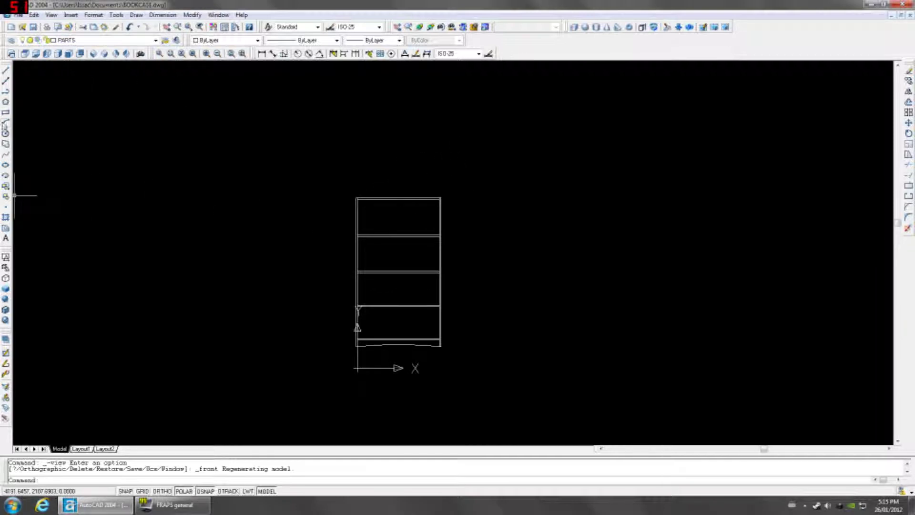
click(6, 112)
scroll(358, 198, up, 10)
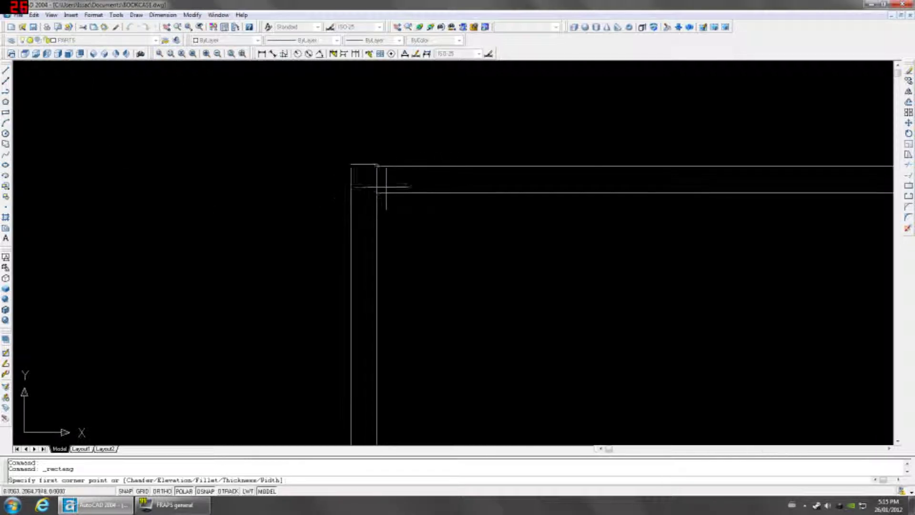
key(Return)
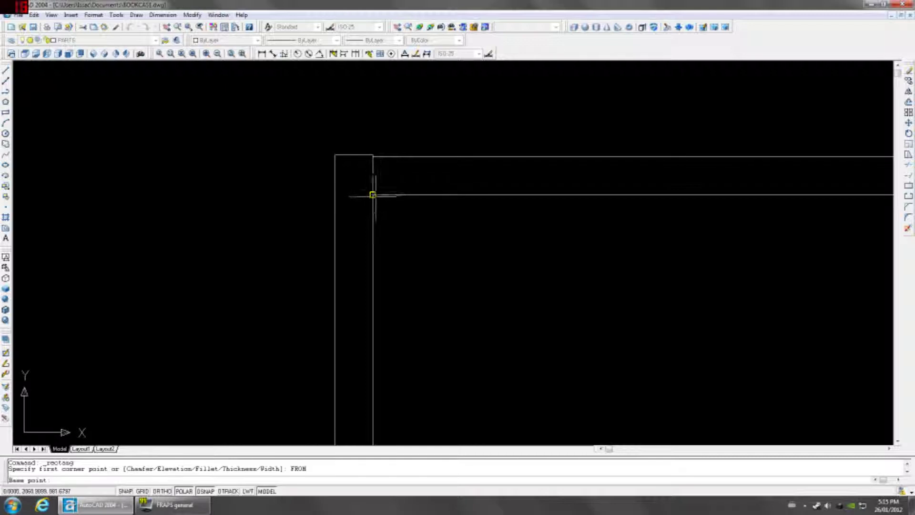
text(@)
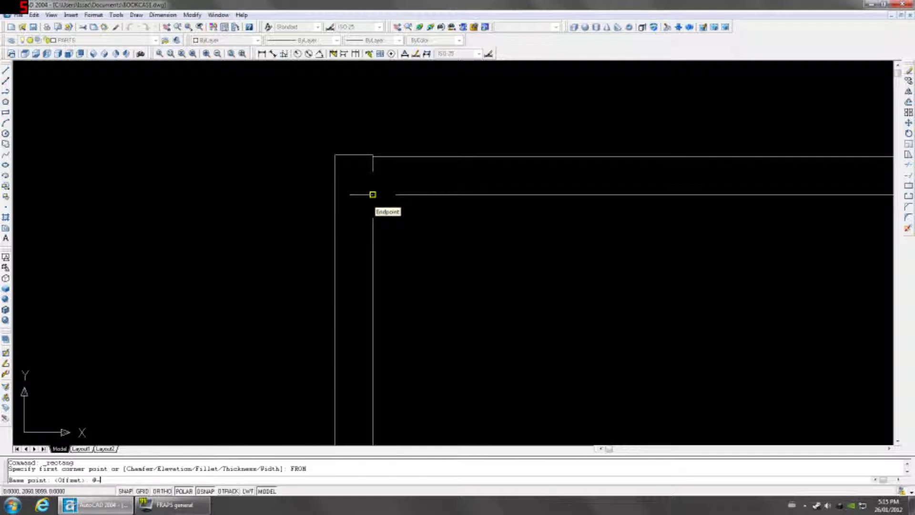
text(-16,16)
key(Return)
scroll(486, 271, down, 8)
mouse_move(572, 351)
middle_down()
mouse_move(522, 183)
mouse_move(515, 217)
middle_up()
scroll(529, 226, up, 7)
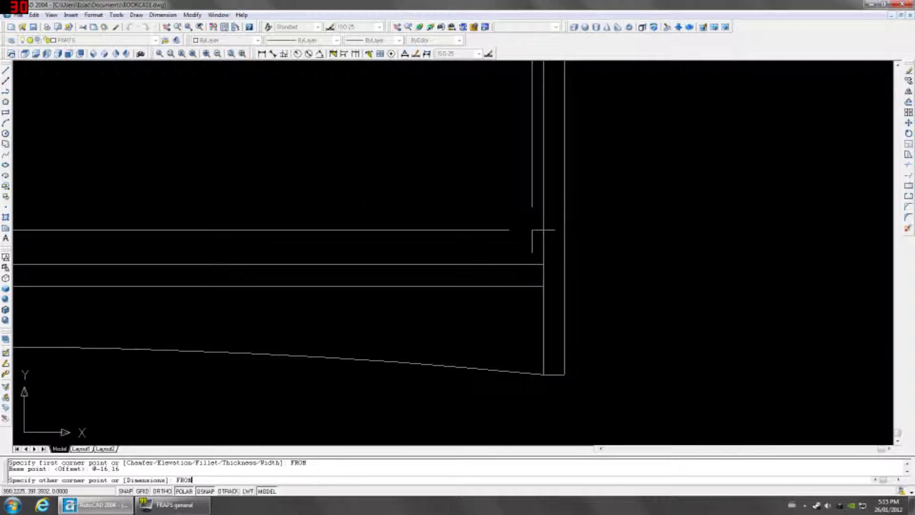
text(FROM)
key(Return)
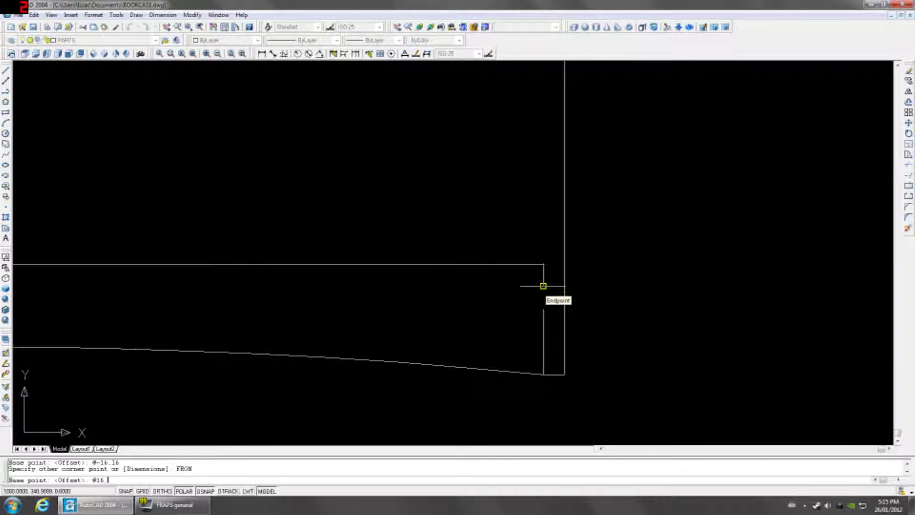
key(Return)
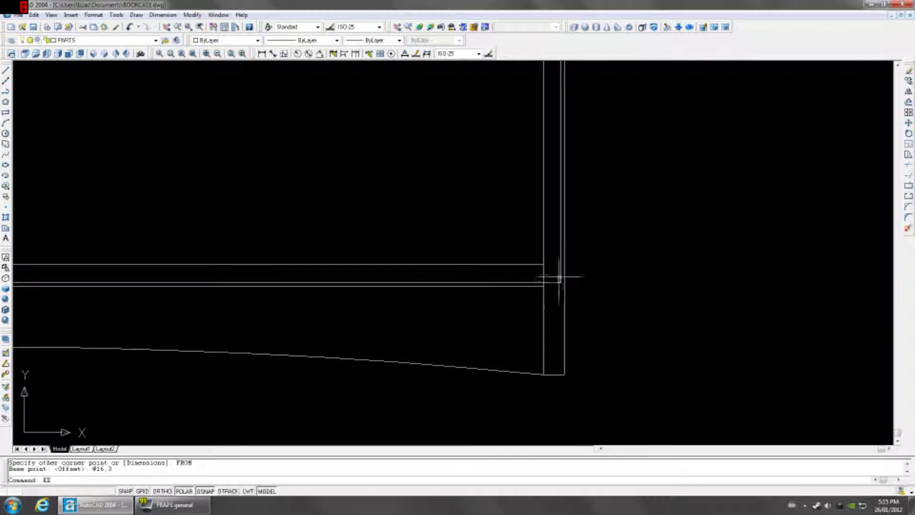
Step: Extrude the back panel rectangle to a height of 2 with no taper
text(ext)
key(Return)
click(557, 277)
click(553, 290)
key(Return)
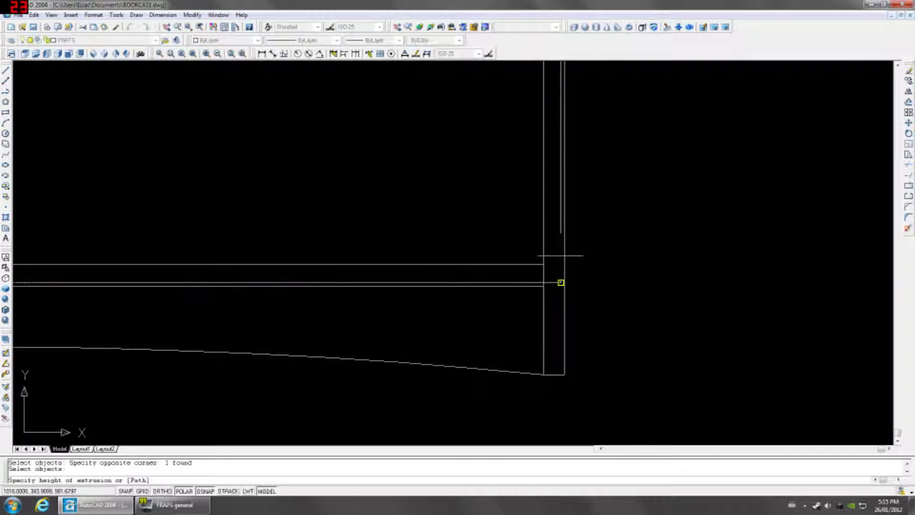
text(2)
key(Return)
key(Return)
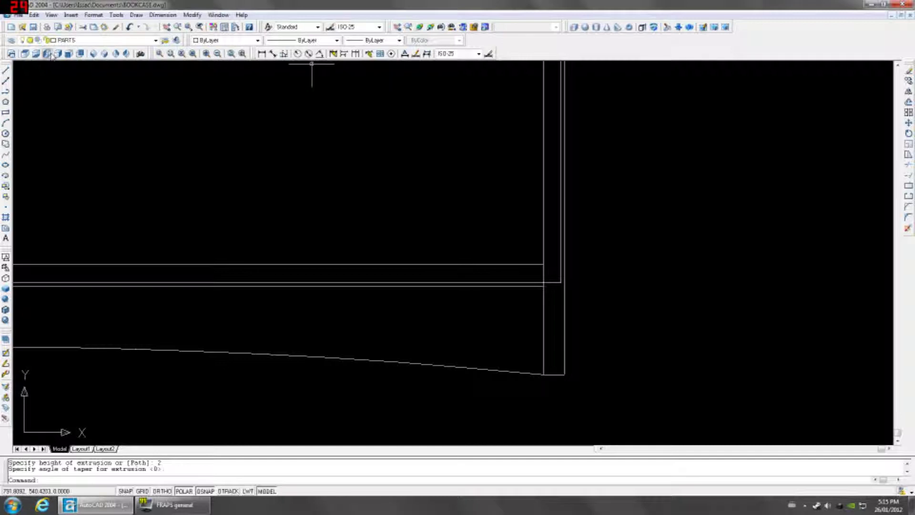
Step: In the left view, mirror the thin back panel about the bookcase's vertical rear edge, keeping the source object
click(48, 53)
scroll(432, 167, up, 7)
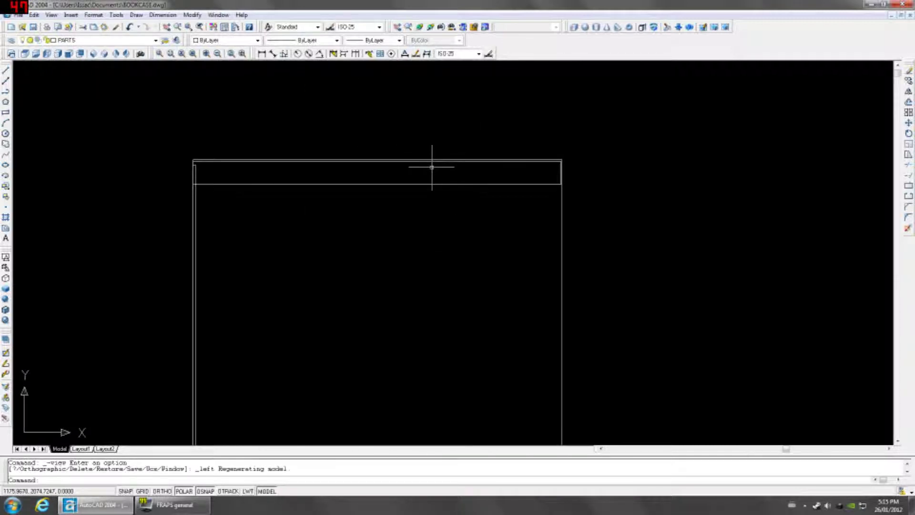
scroll(179, 169, up, 8)
click(241, 149)
click(251, 130)
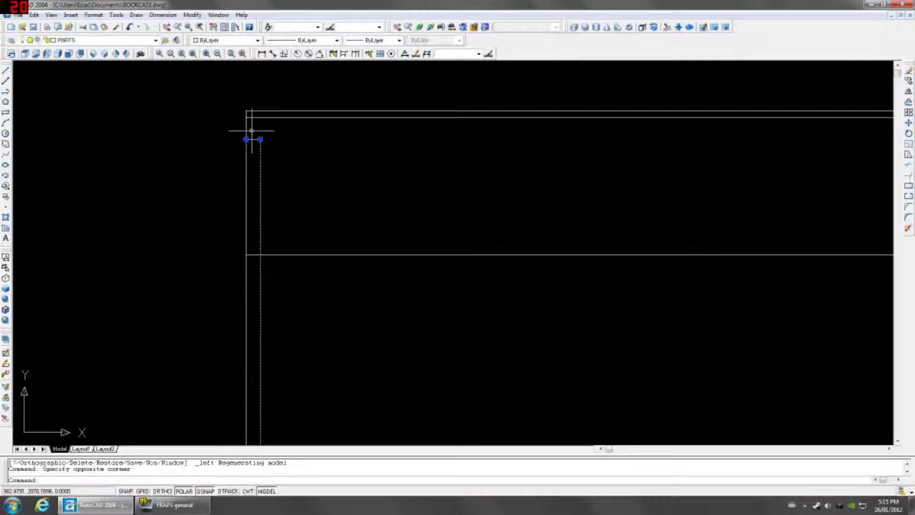
text(mi)
key(Return)
click(246, 112)
click(246, 139)
key(Return)
Step: Erase the original back panel lying inside the bookcase's rear edge
click(249, 143)
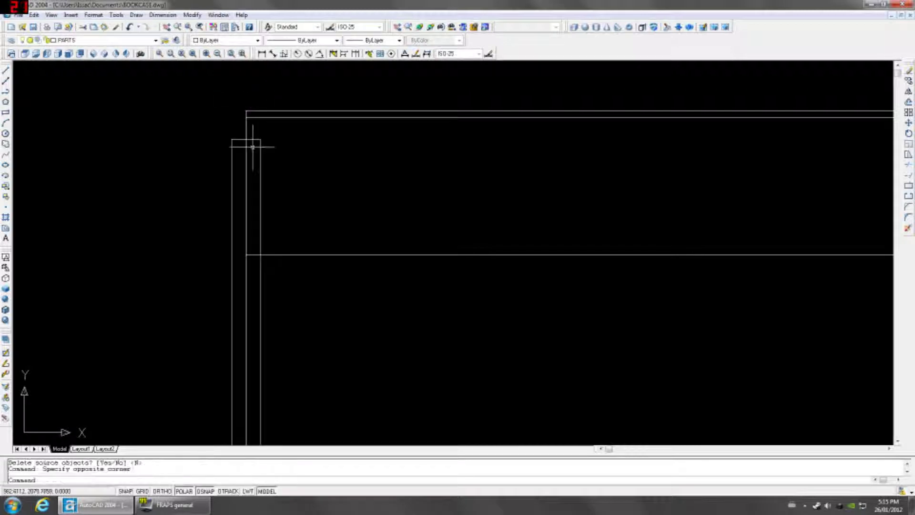
click(261, 135)
key(Delete)
Step: Set the color of the mirrored back panel to Cyan
click(239, 131)
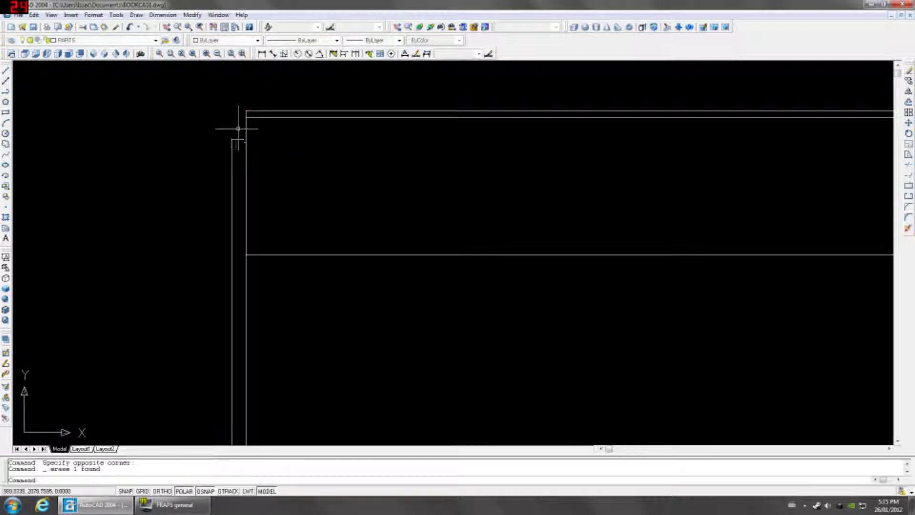
click(243, 146)
click(258, 40)
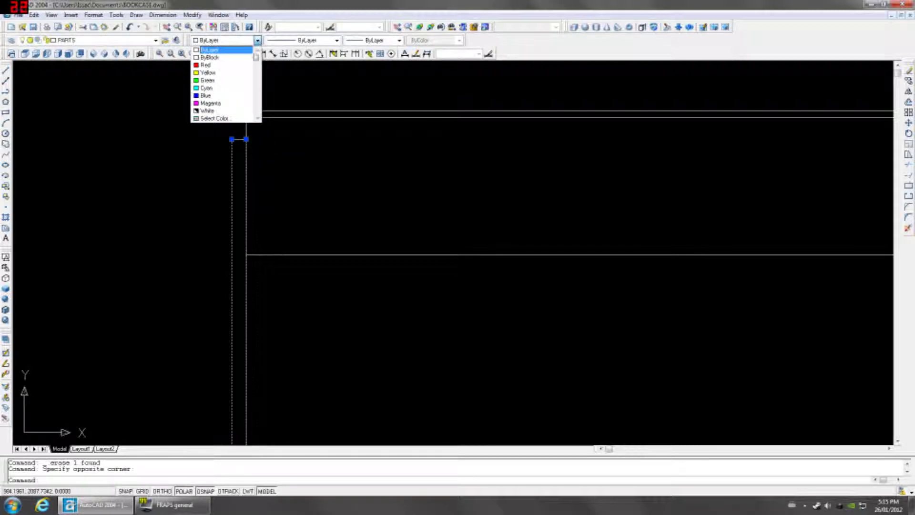
click(229, 94)
key(Escape)
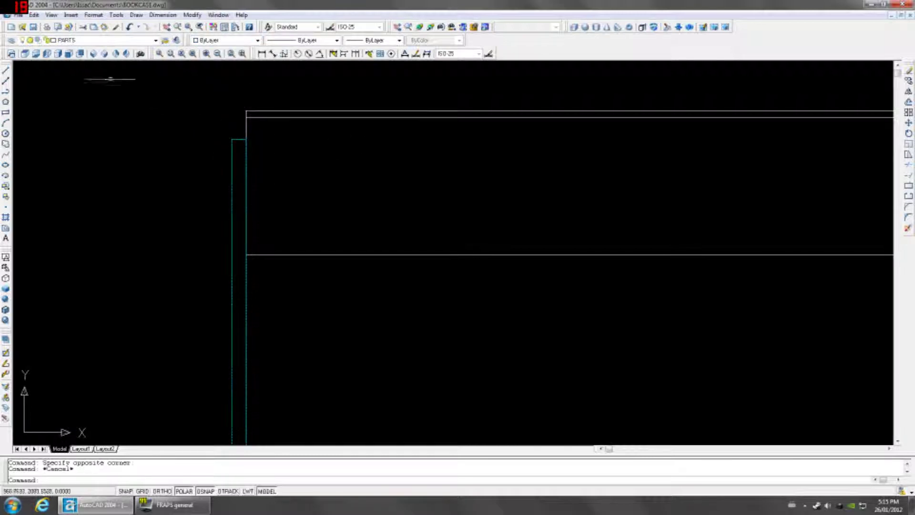
Step: Display the whole bookcase in the southwest isometric view with Hidden shading
click(93, 53)
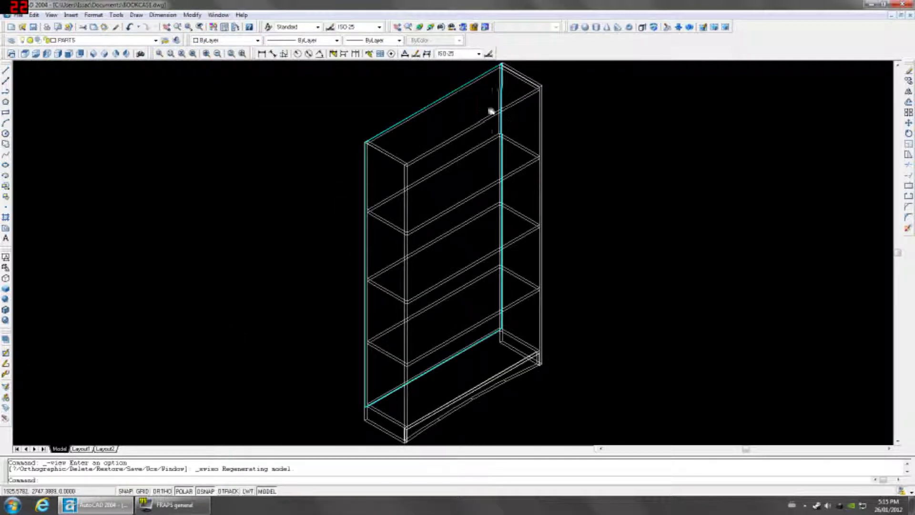
click(6, 288)
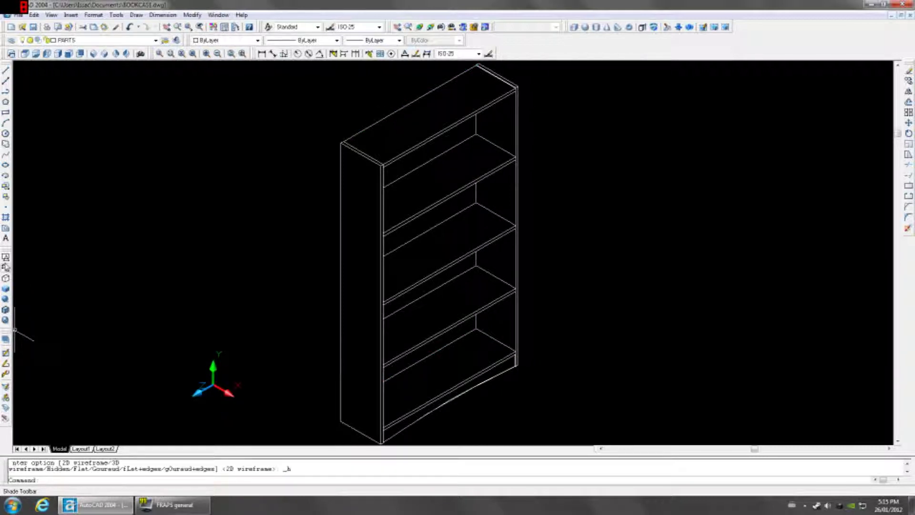
Step: Return the bookcase display to 2D wireframe and make THROUGH DRILLING the current layer
click(5, 256)
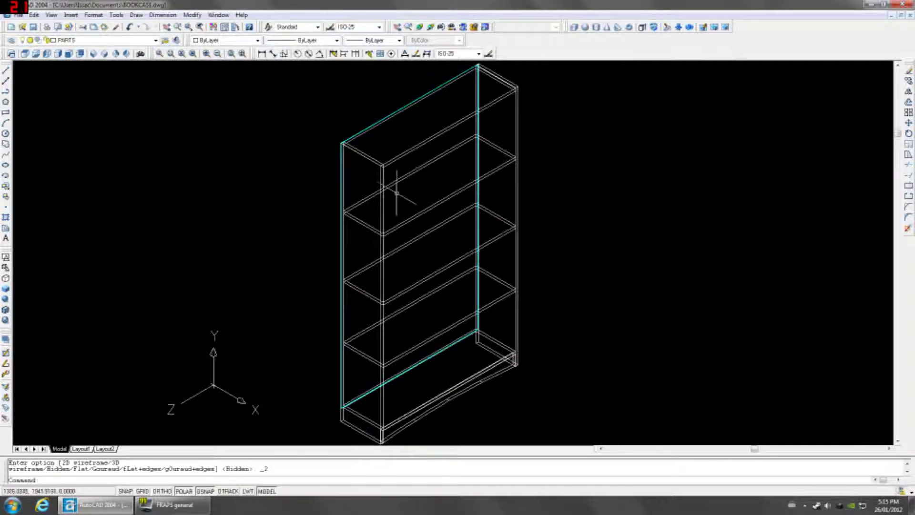
click(156, 41)
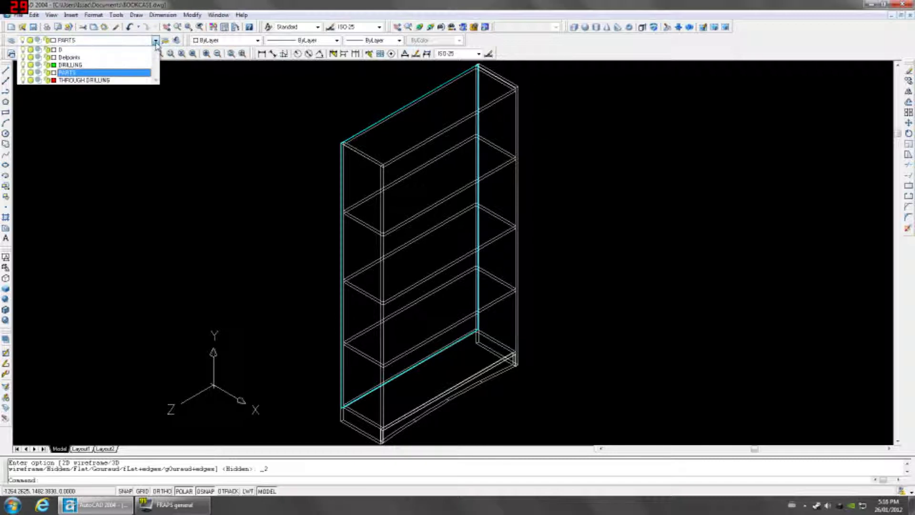
click(101, 81)
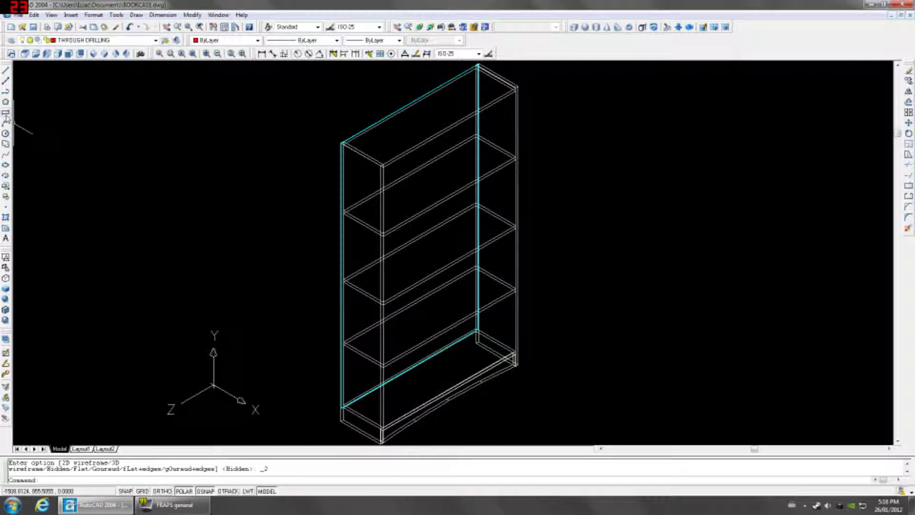
Step: In the left view, draw a circle of diameter 5 centred on the midpoint of the top panel's rear edge
click(46, 53)
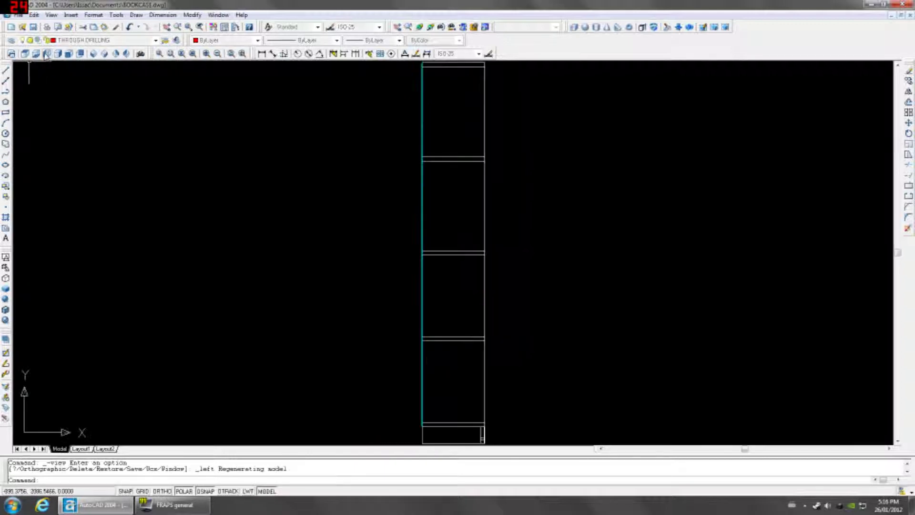
scroll(368, 127, up, 8)
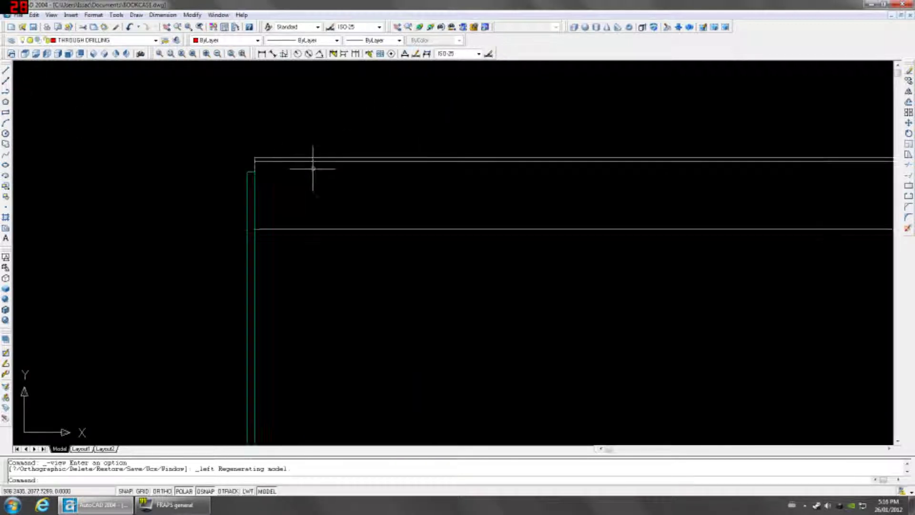
text(C)
key(Return)
click(254, 194)
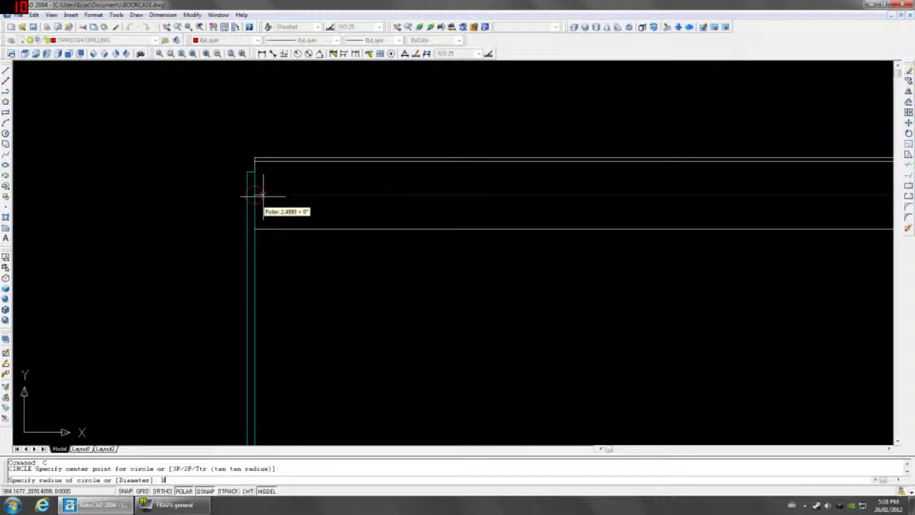
text(D)
key(Return)
text(5)
key(Return)
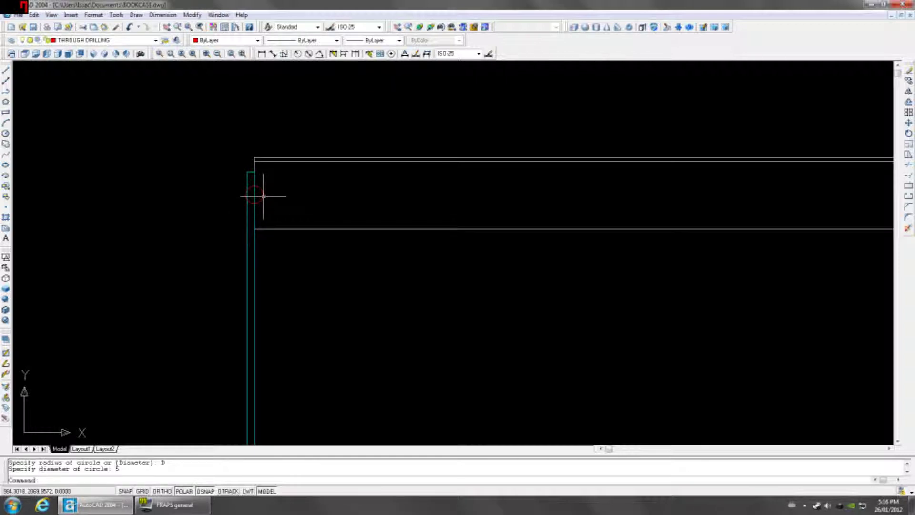
Step: Extrude the circle to a height of 19 with no taper and check it against the side panel in the front view
text(ext)
key(Return)
click(263, 196)
key(Return)
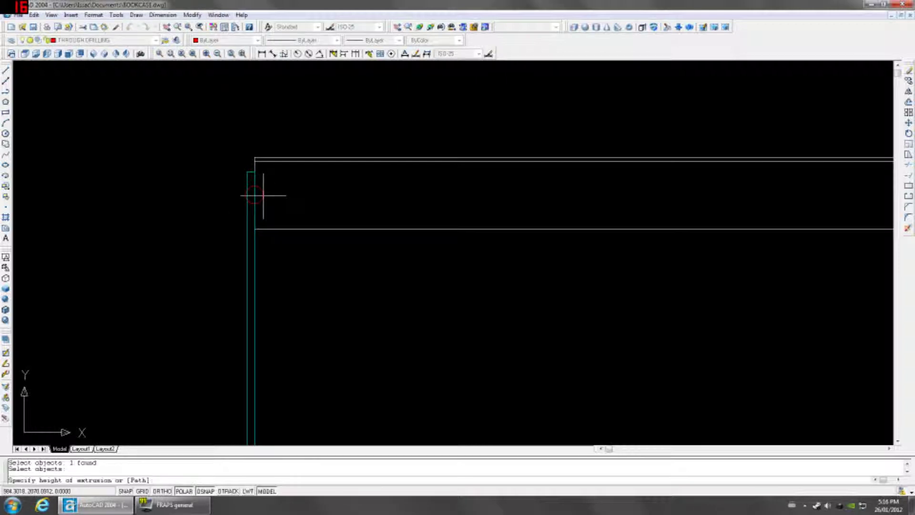
text(19)
key(Return)
key(Return)
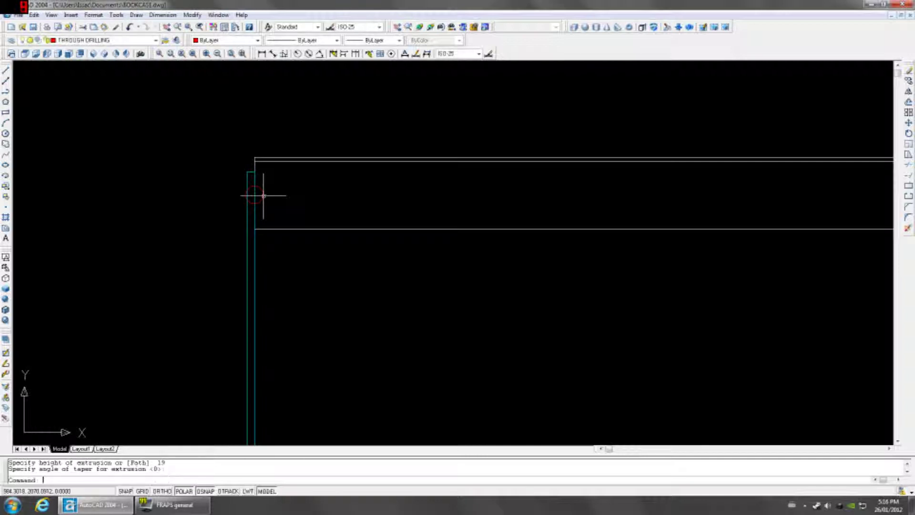
click(68, 53)
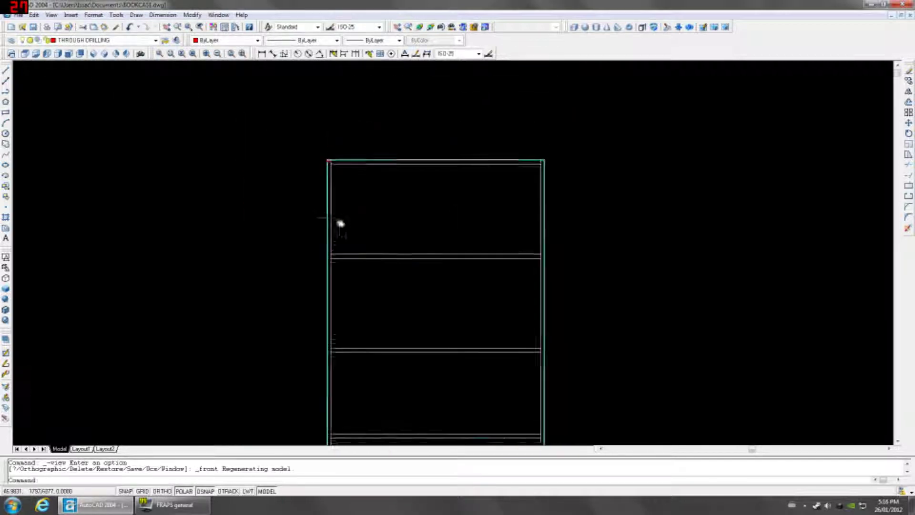
scroll(317, 164, up, 5)
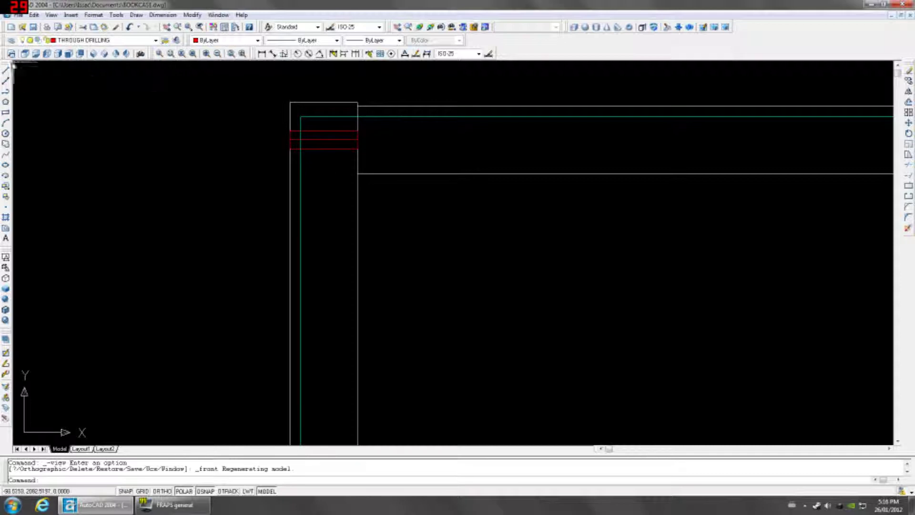
Step: In the left view, dimension the horizontal distance from the top panel's lower-edge midpoint to the drilling cylinder's centre
click(47, 54)
scroll(386, 209, up, 5)
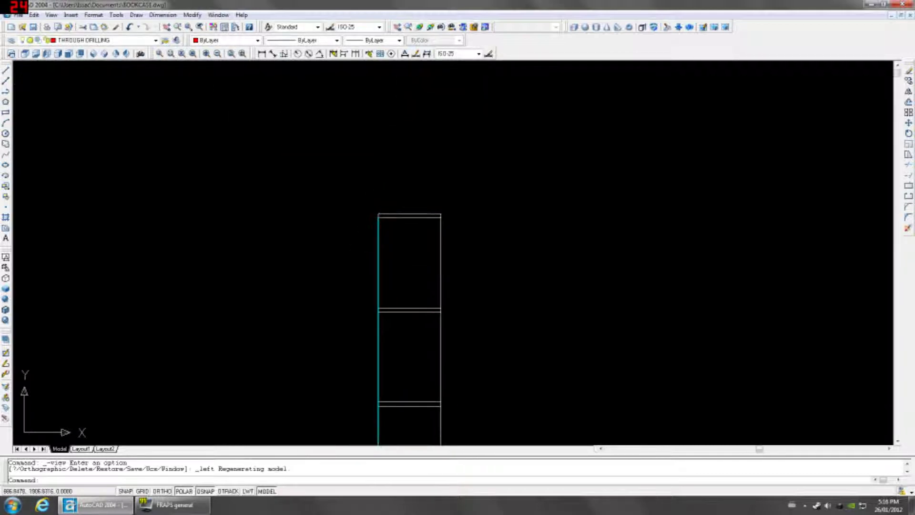
scroll(386, 212, up, 5)
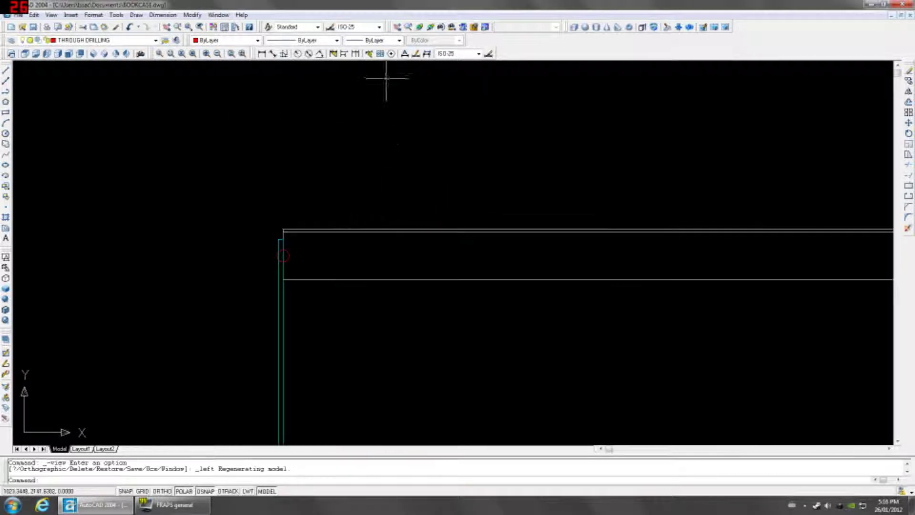
click(262, 54)
scroll(269, 61, down, 2)
click(486, 197)
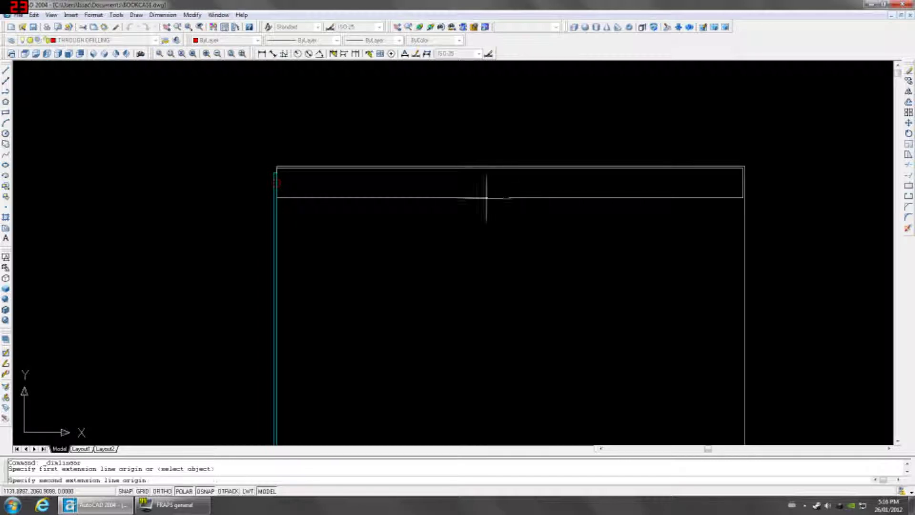
click(277, 184)
click(429, 121)
scroll(440, 114, up, 5)
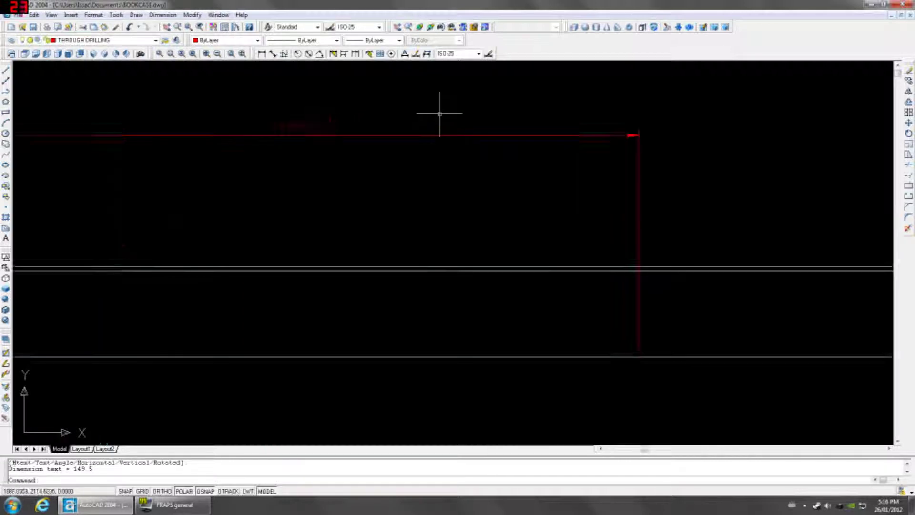
scroll(439, 114, down, 5)
Step: Move the red drilling cylinder 149.5 horizontally from the top panel's rear edge towards the front
click(170, 252)
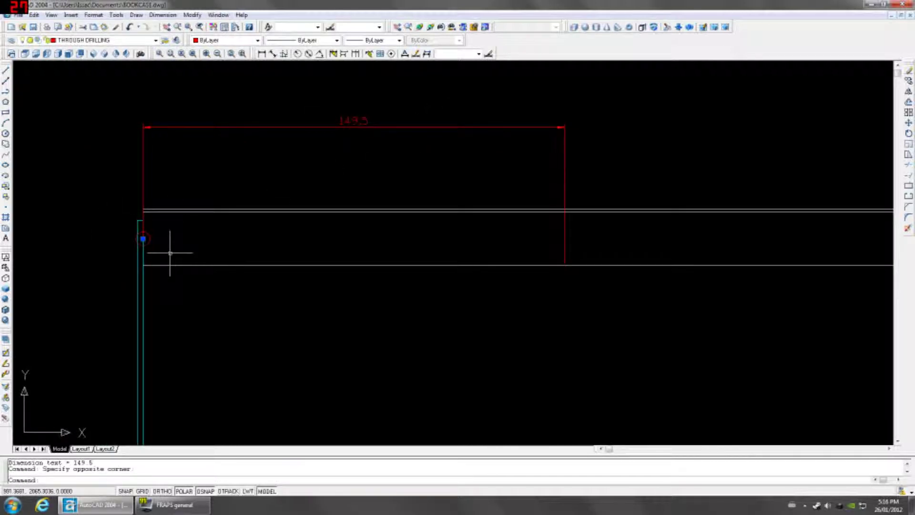
text(m)
key(Return)
click(258, 231)
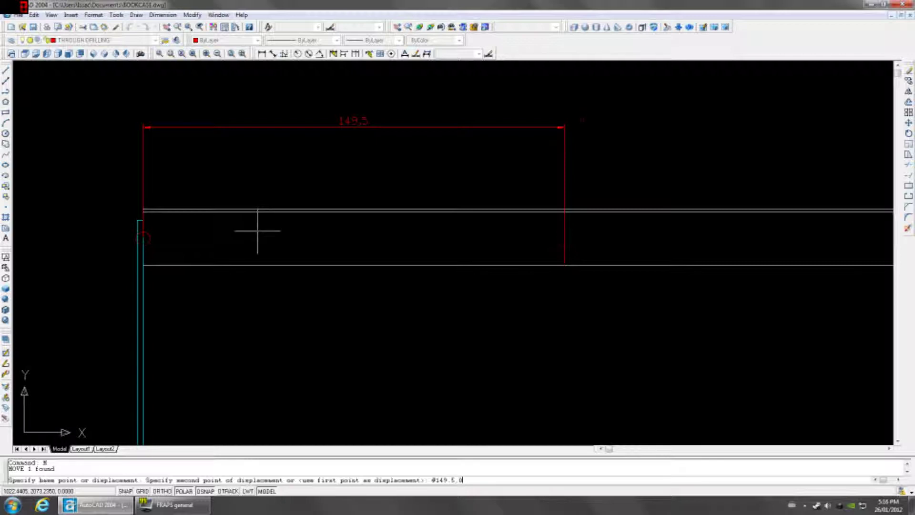
text(@149.5,0)
key(Return)
scroll(474, 141, down, 2)
key(Escape)
key(Escape)
Step: Erase the linear dimension above the top panel
click(564, 128)
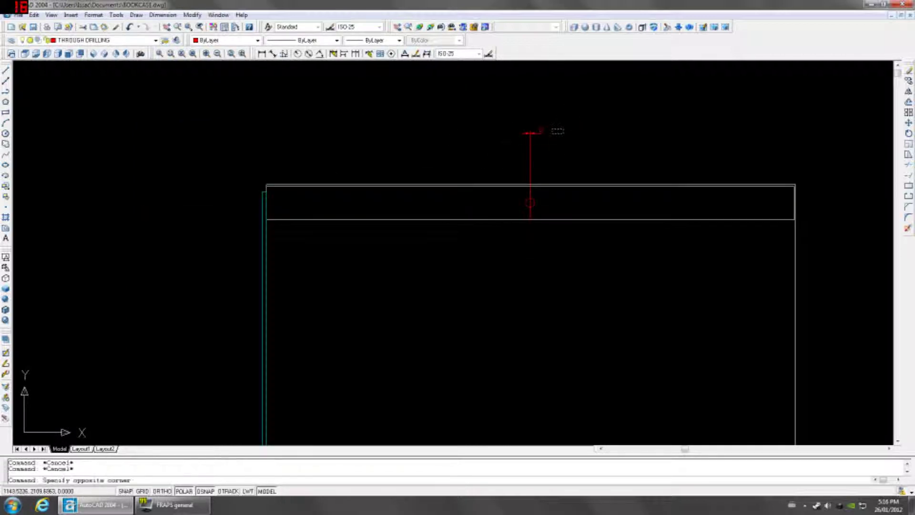
click(528, 137)
key(Delete)
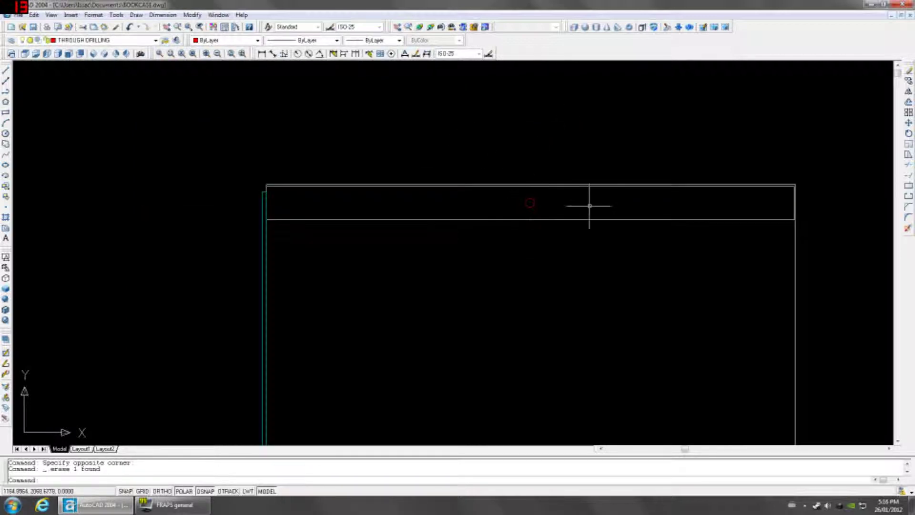
Step: Copy the centred drilling cylinder 128 horizontally towards the front of the top panel
middle_drag(589, 206, 496, 228)
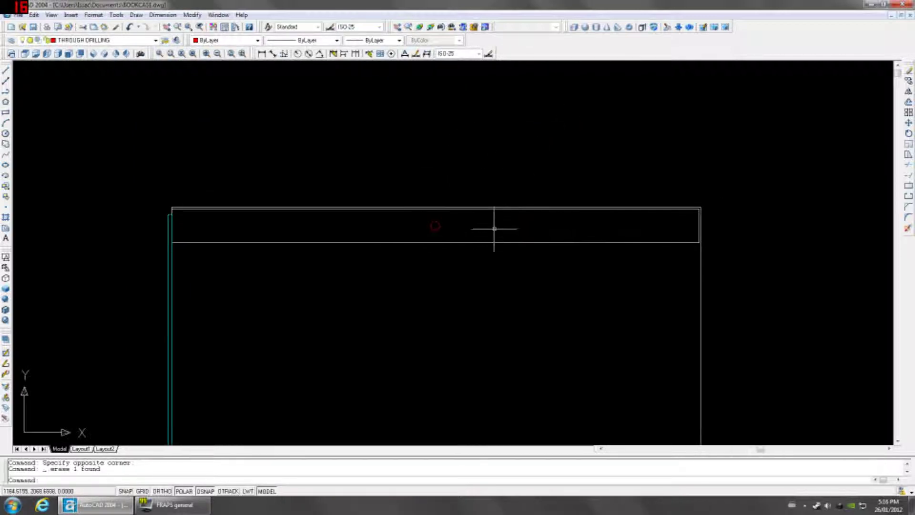
click(415, 218)
click(482, 249)
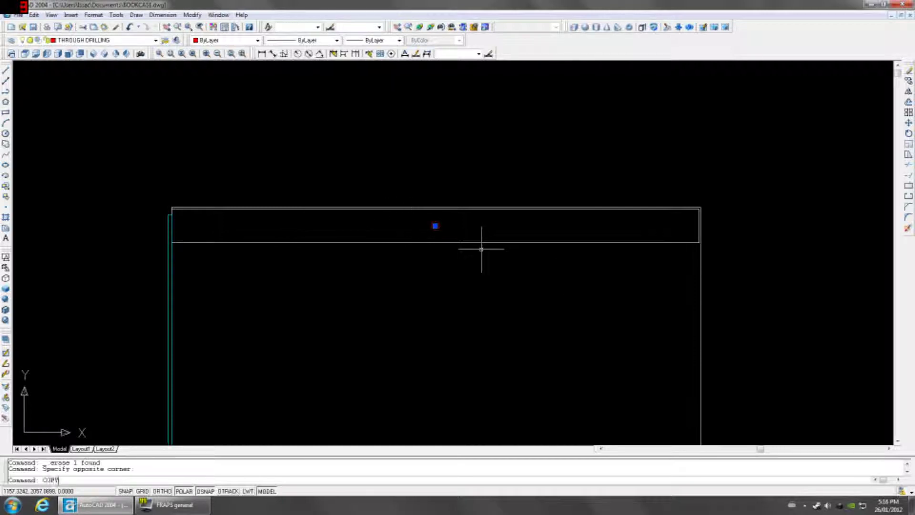
text(COPY)
key(Return)
click(435, 225)
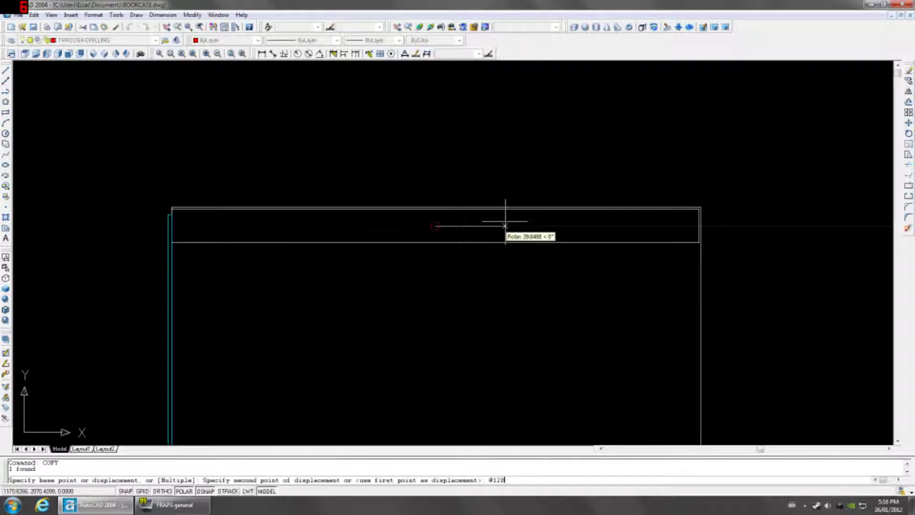
text(@128,0)
key(Return)
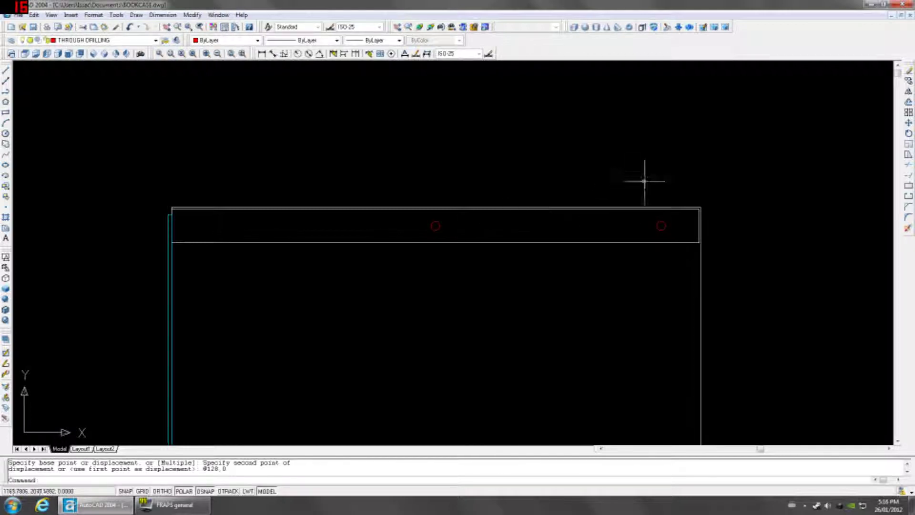
Step: Move the copied front drilling cylinder back 32 horizontally towards the middle of the panel
click(644, 179)
click(691, 268)
text(M)
key(Return)
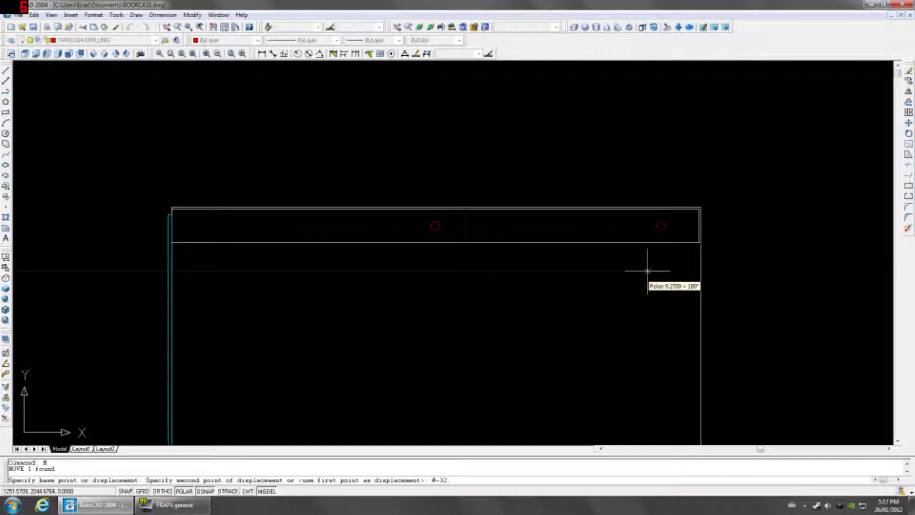
text(@-32,0)
key(Return)
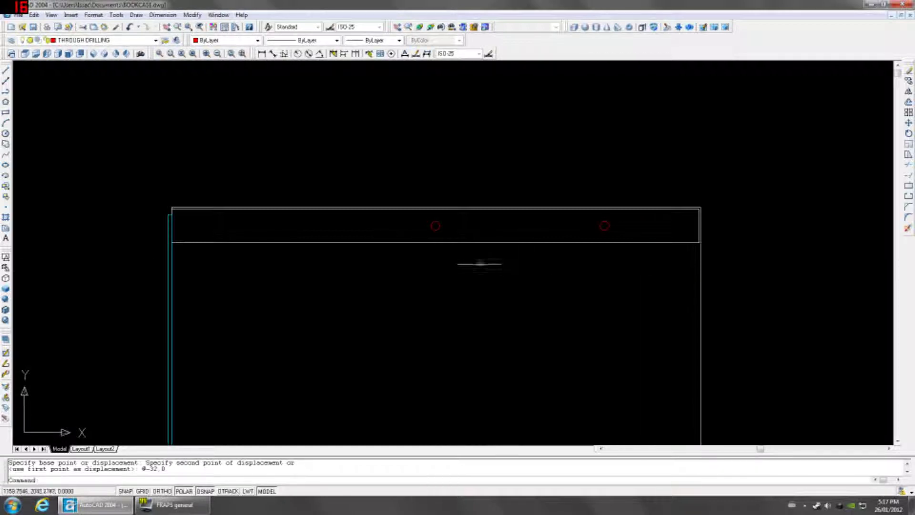
Step: Mirror the front drilling cylinder about a vertical line through the top panel's midpoint, keeping the source object
click(542, 177)
click(608, 255)
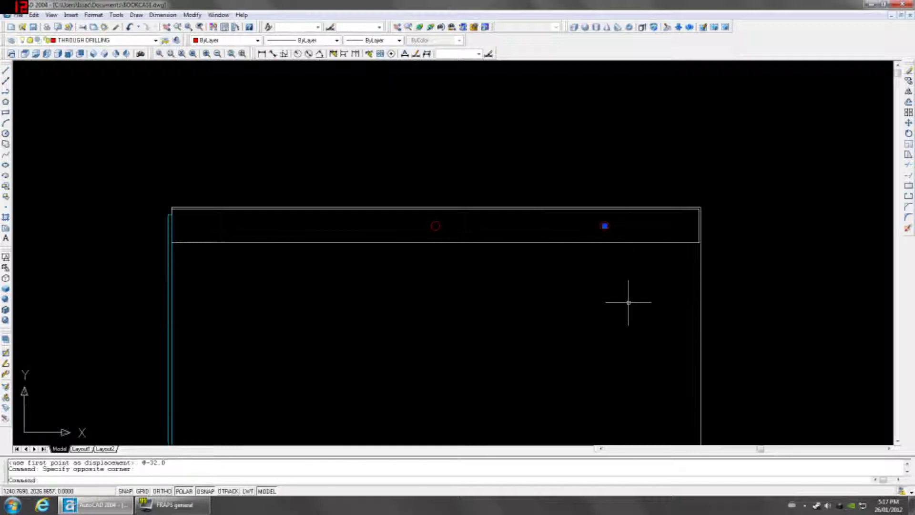
text(MI)
key(Return)
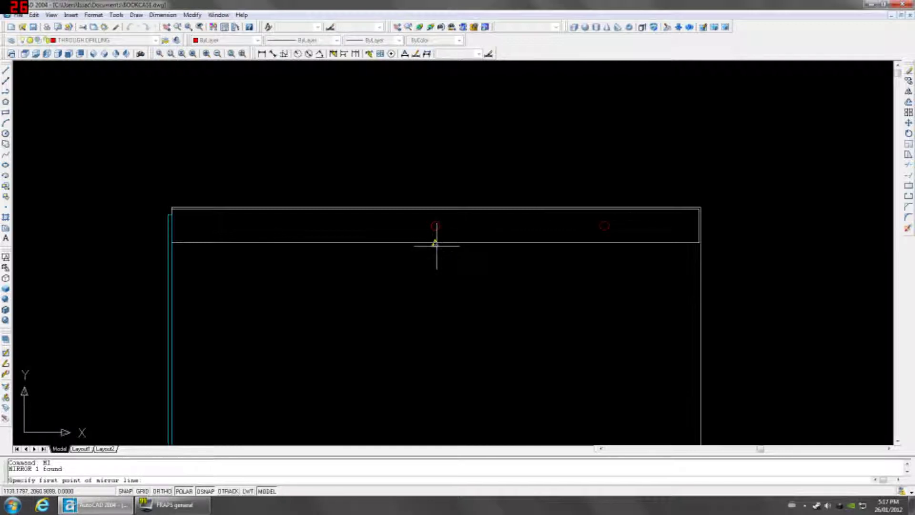
click(435, 243)
click(437, 266)
key(Return)
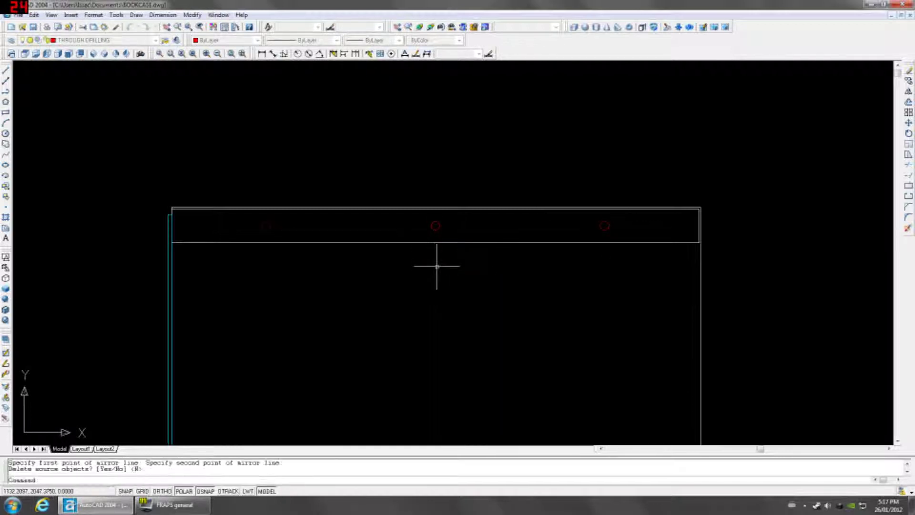
Step: Erase the middle drilling cylinder, leaving the front and rear ones in the top panel
click(426, 215)
click(446, 235)
key(Delete)
Step: Measure the horizontal distance between the front and rear drilling centres without placing a dimension
click(263, 53)
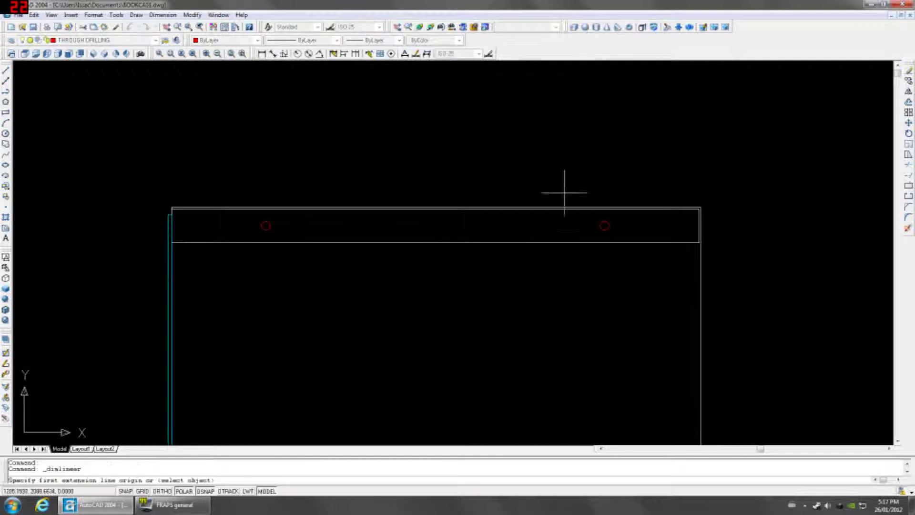
click(604, 225)
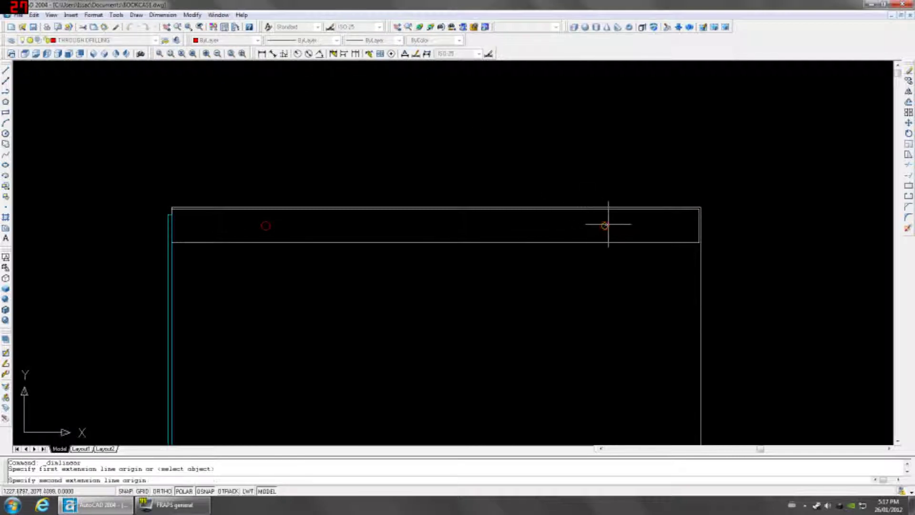
click(265, 225)
scroll(482, 172, up, 3)
scroll(482, 172, up, 1)
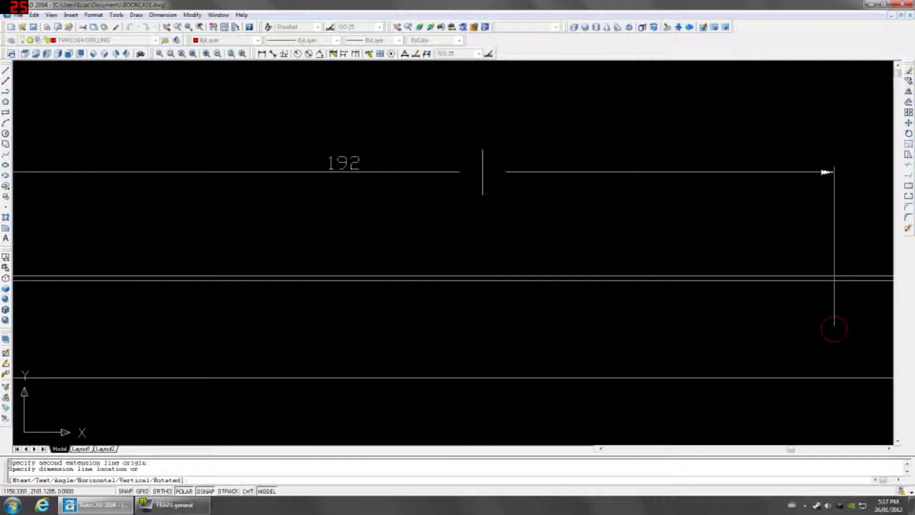
scroll(482, 171, down, 8)
key(Escape)
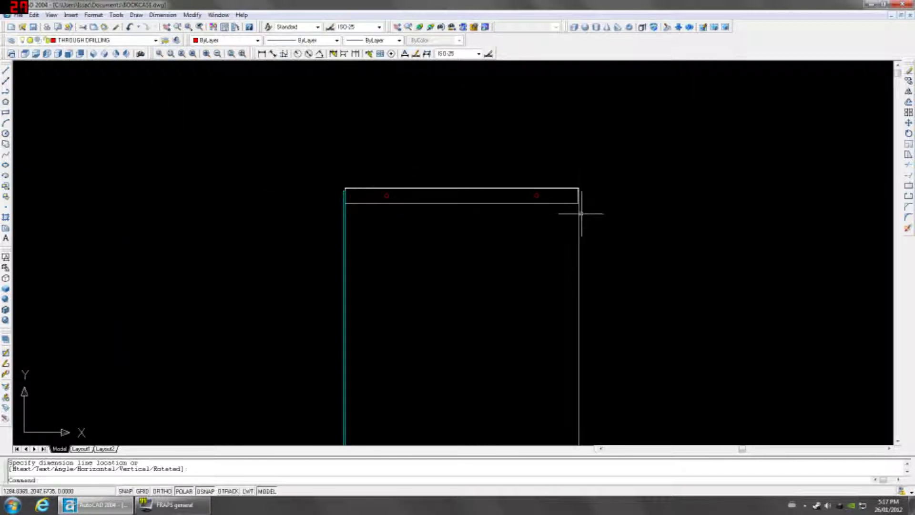
Step: Make DRILLING the current layer and draw a 3-diameter circle centred on the rear through-drilling in the top panel
click(156, 41)
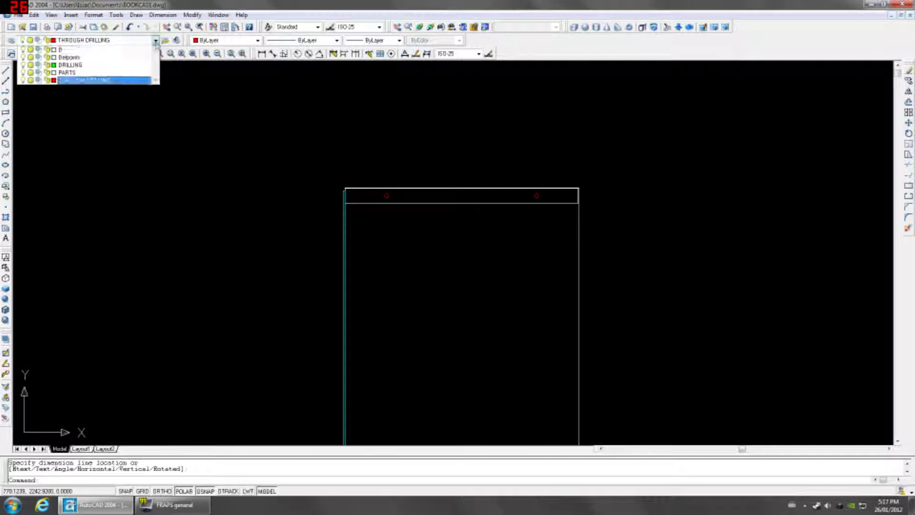
click(91, 64)
text(c)
key(Return)
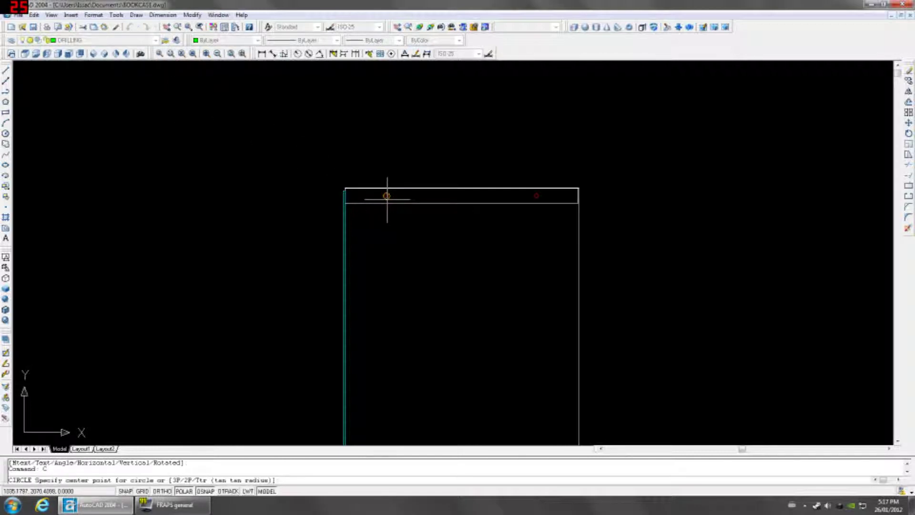
click(387, 196)
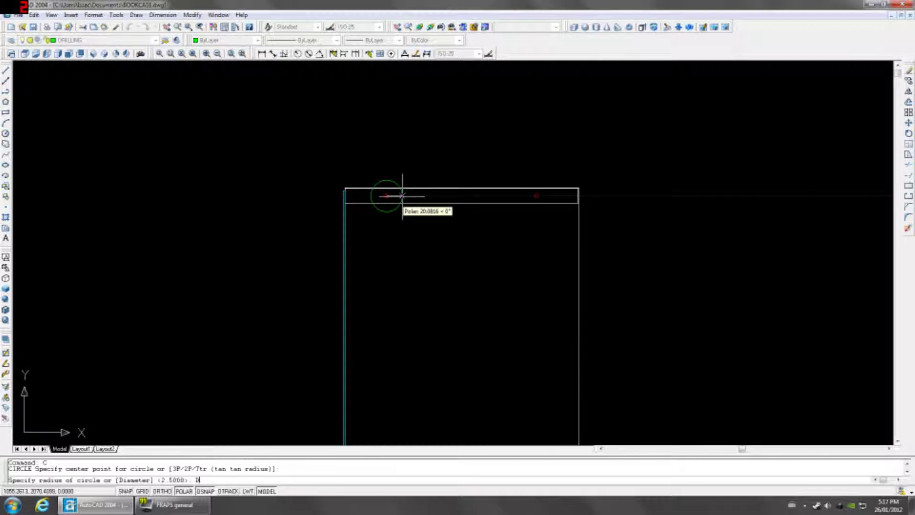
text(d)
key(Return)
text(3)
key(Return)
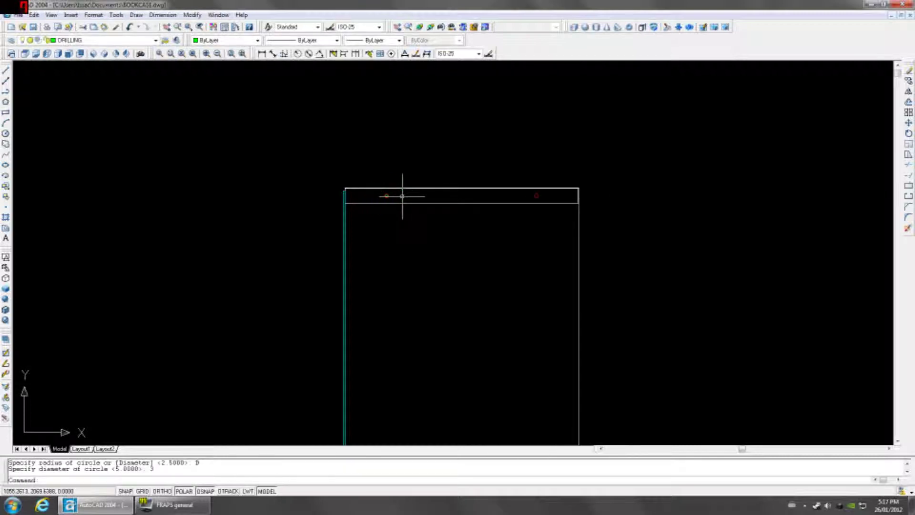
Step: Extrude the small green circle to a height of 30 with the default taper angle of 0
text(ext)
key(Return)
scroll(398, 203, up, 8)
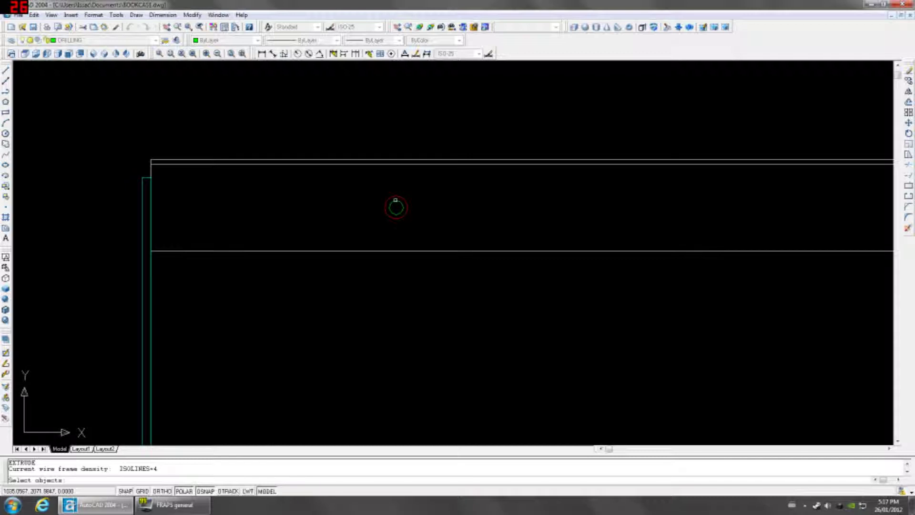
click(395, 201)
key(Return)
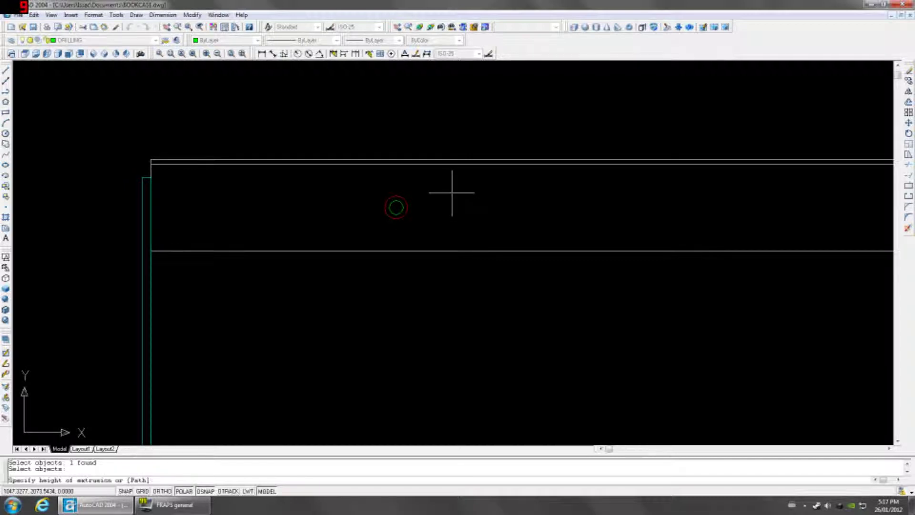
text(30)
key(Return)
key(Return)
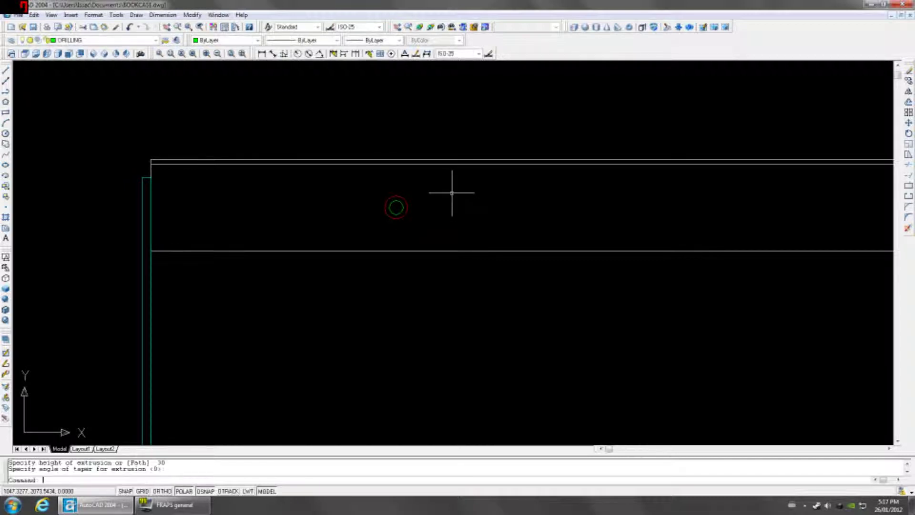
Step: In front view, mirror the green drilling cylinder about a vertical line on the left side panel's inner face, keeping the source
click(68, 53)
scroll(337, 249, up, 8)
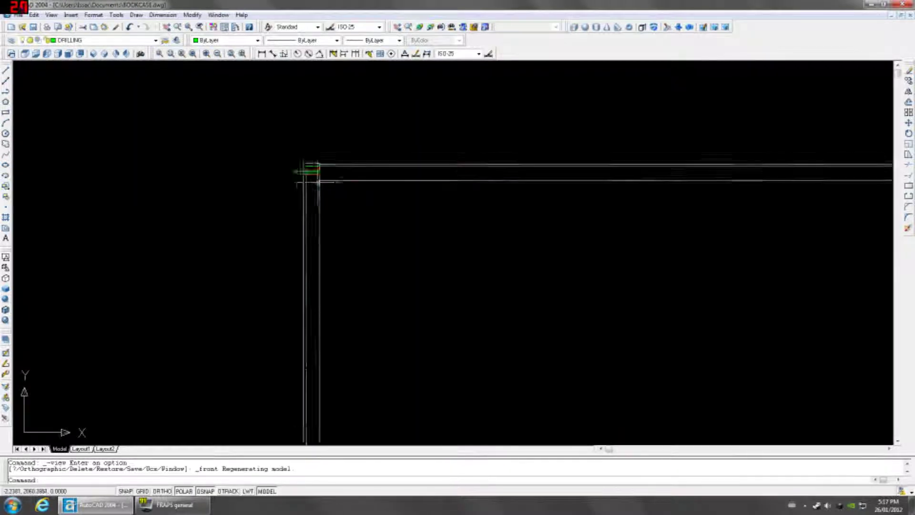
click(268, 104)
click(220, 203)
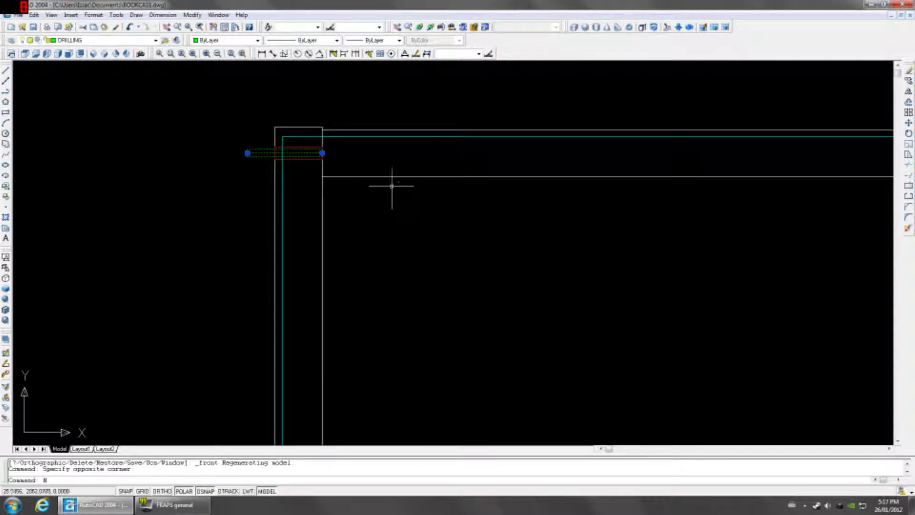
text(mi)
key(Return)
click(323, 153)
click(322, 187)
key(Return)
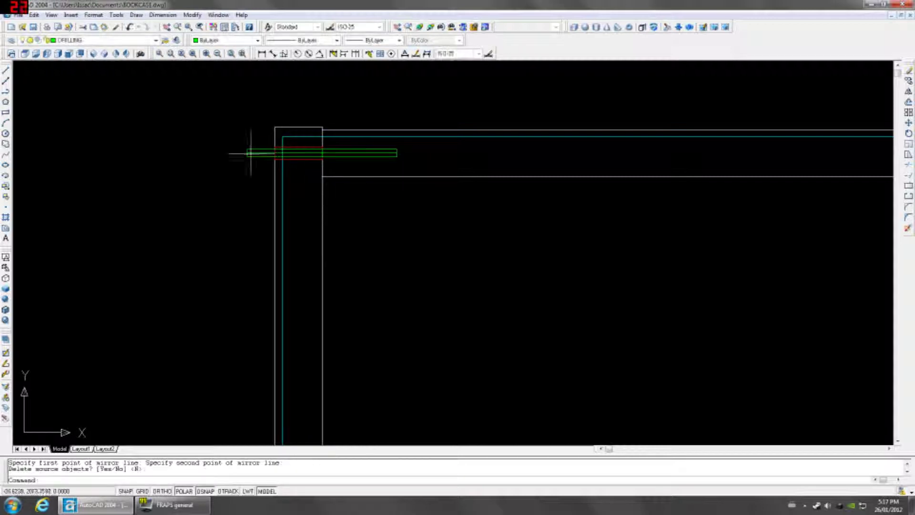
Step: Erase the original green cylinder that runs outwards through the side panel
click(255, 148)
click(241, 162)
key(Delete)
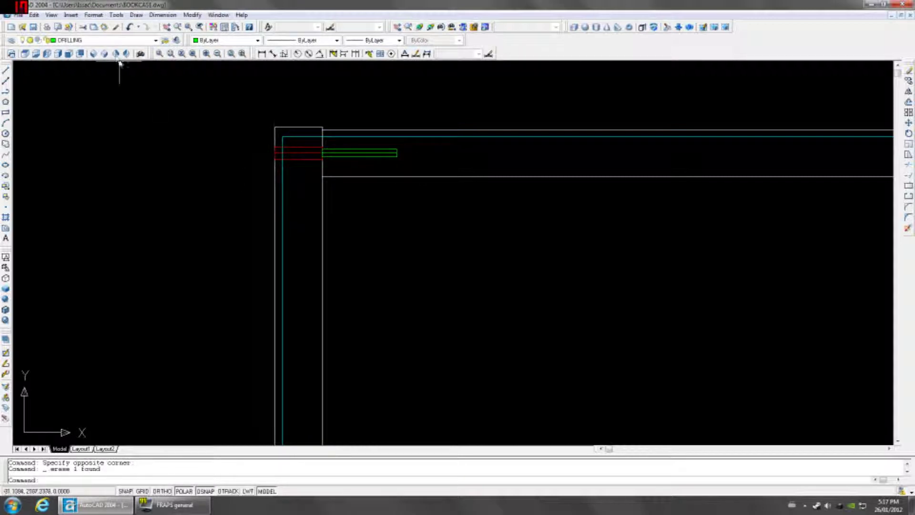
Step: In an isometric view, copy the green cylinder from the rear through-drilling's inner centre to the front one's inner centre
click(93, 53)
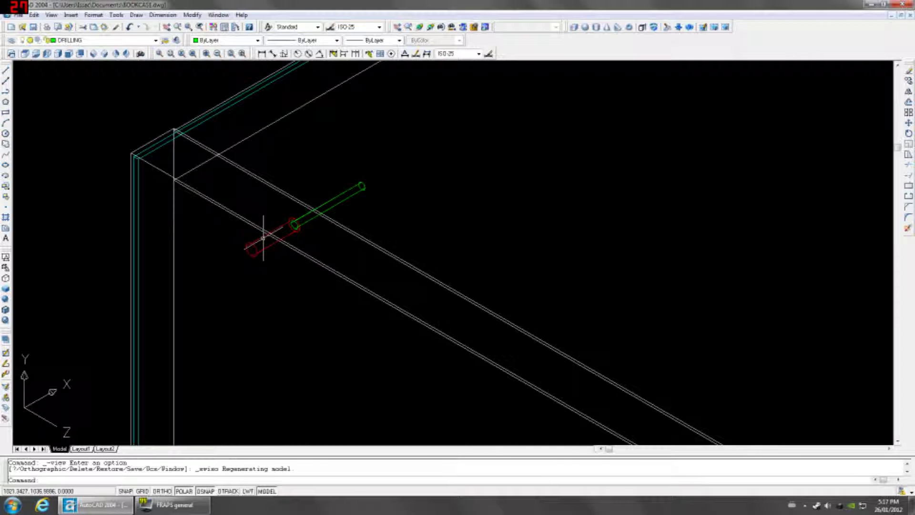
scroll(378, 170, down, 6)
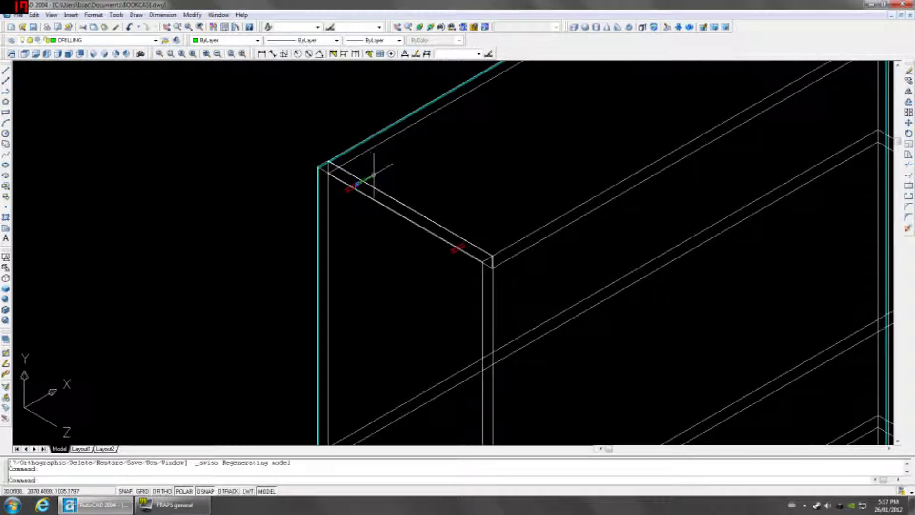
key(Return)
scroll(368, 184, up, 3)
click(348, 183)
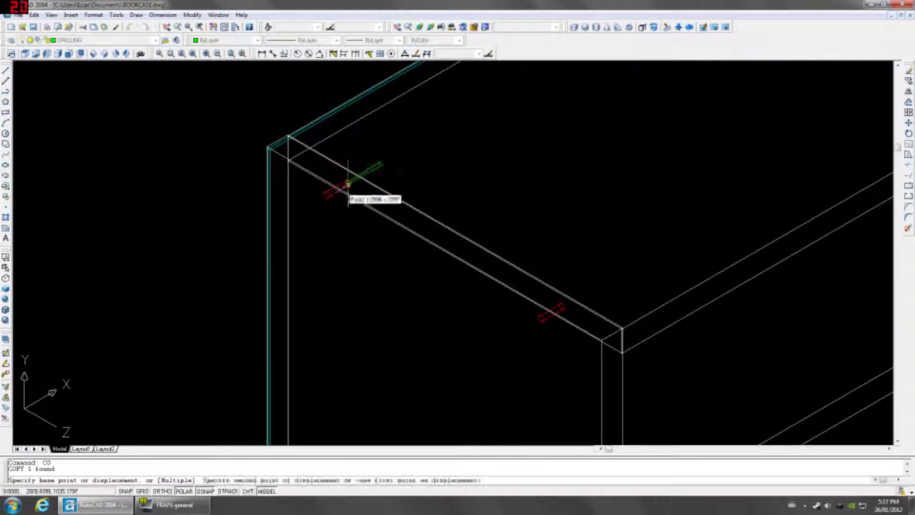
click(561, 306)
scroll(477, 310, down, 3)
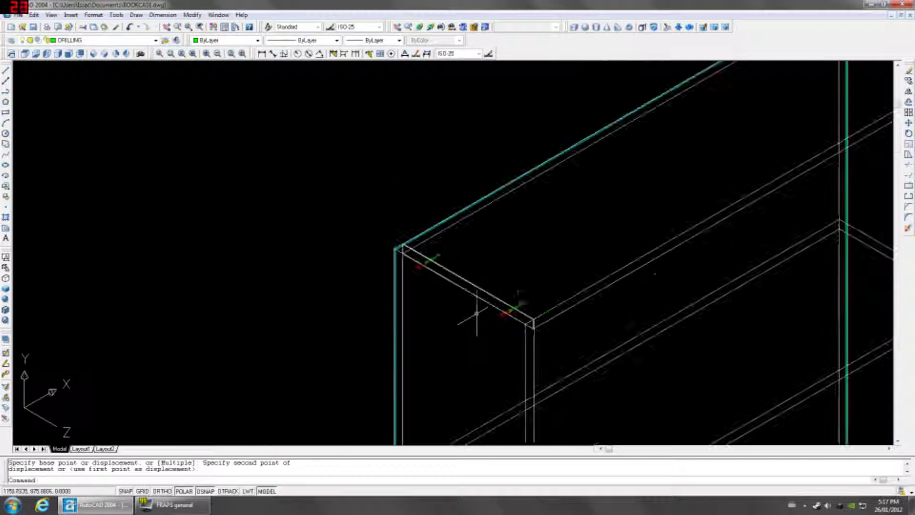
Step: In front view, mirror the four left drilling cylinders about a vertical line through the top panel's midpoint, keeping the sources
scroll(453, 290, down, 2)
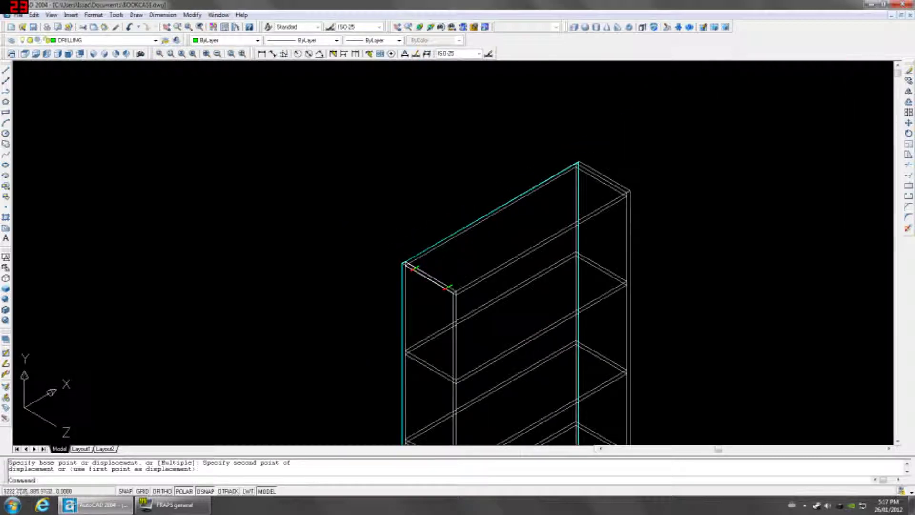
click(71, 54)
click(328, 196)
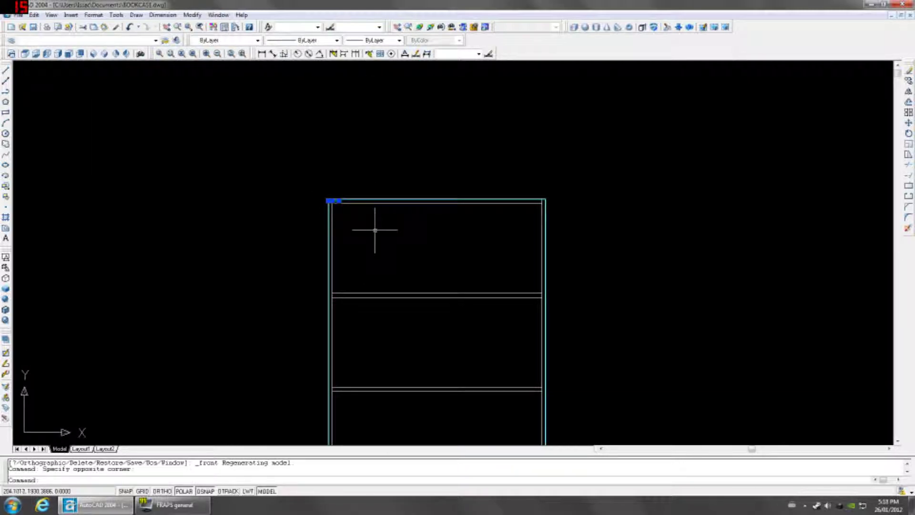
click(435, 202)
text(MI)
key(Return)
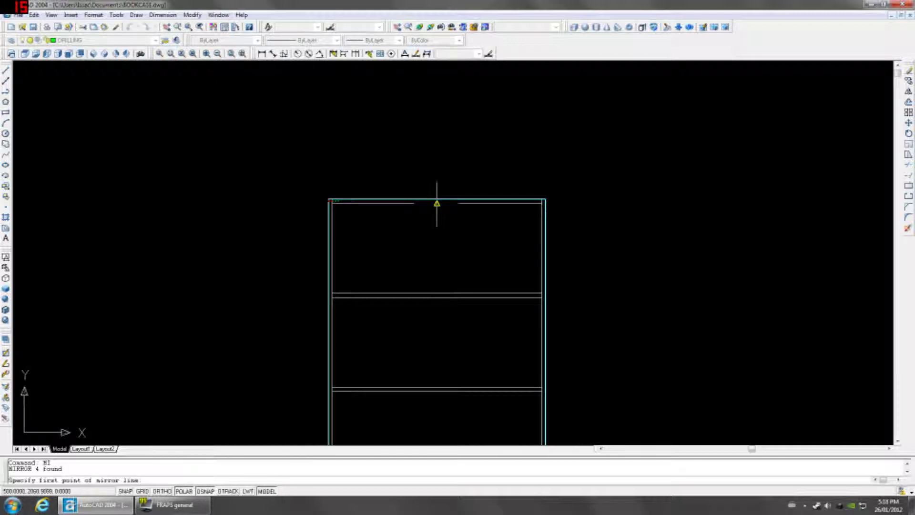
click(437, 200)
click(439, 181)
key(Return)
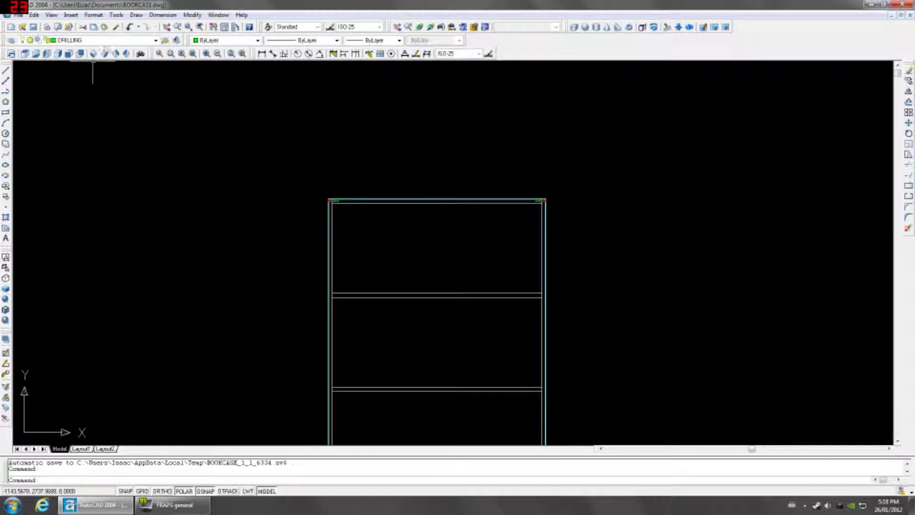
Step: Start a multiple copy of all eight drilling cylinders, based at the midpoint of the top panel's rear left vertical edge
click(93, 54)
scroll(321, 178, down, 2)
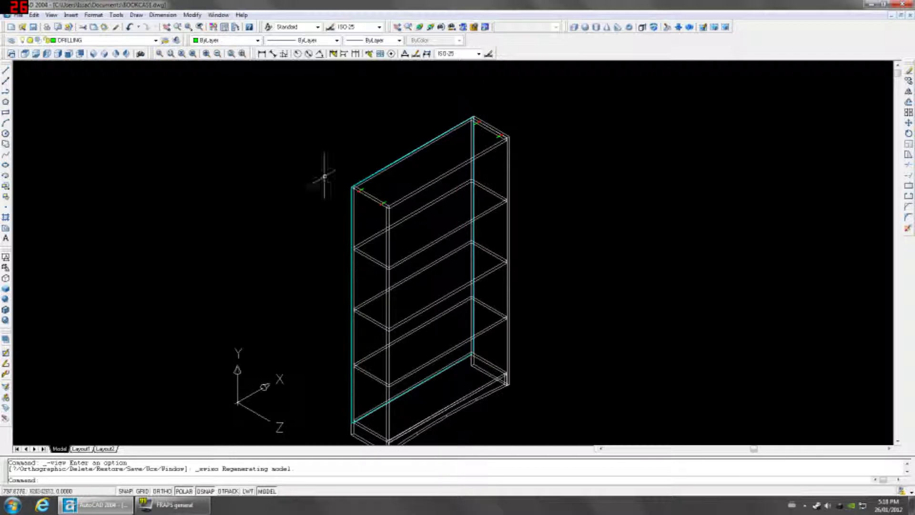
click(324, 174)
click(382, 210)
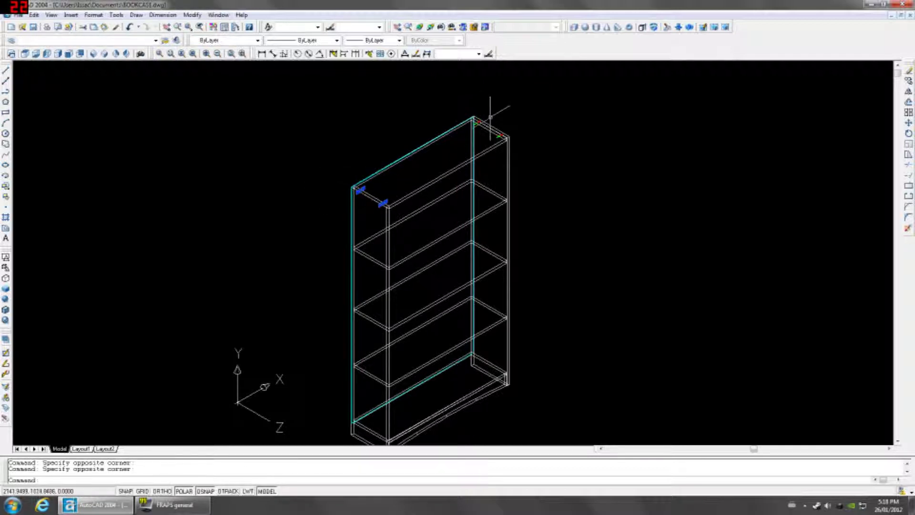
click(482, 139)
click(484, 102)
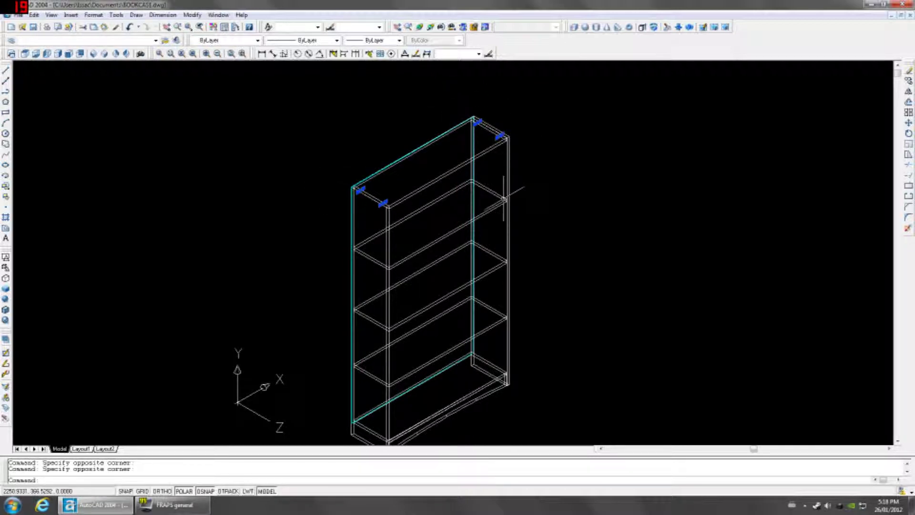
text(COP)
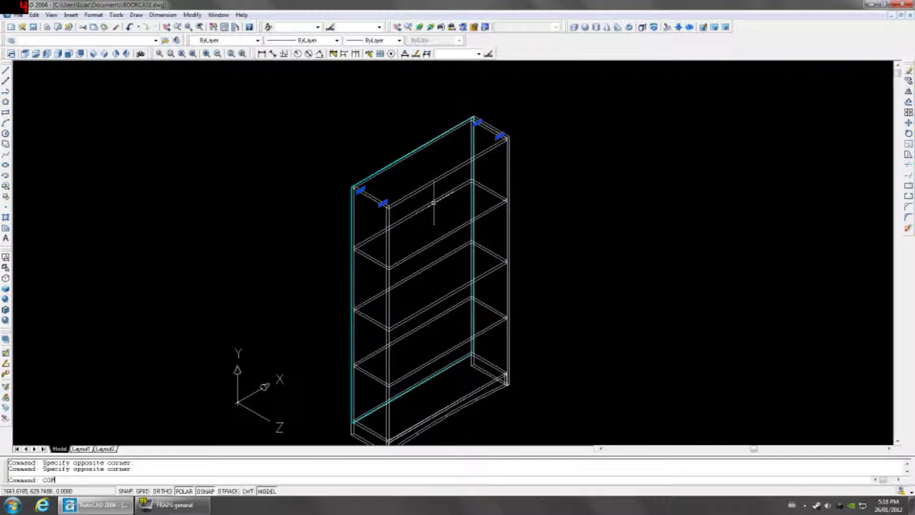
text(Y)
key(Return)
text(M)
key(Return)
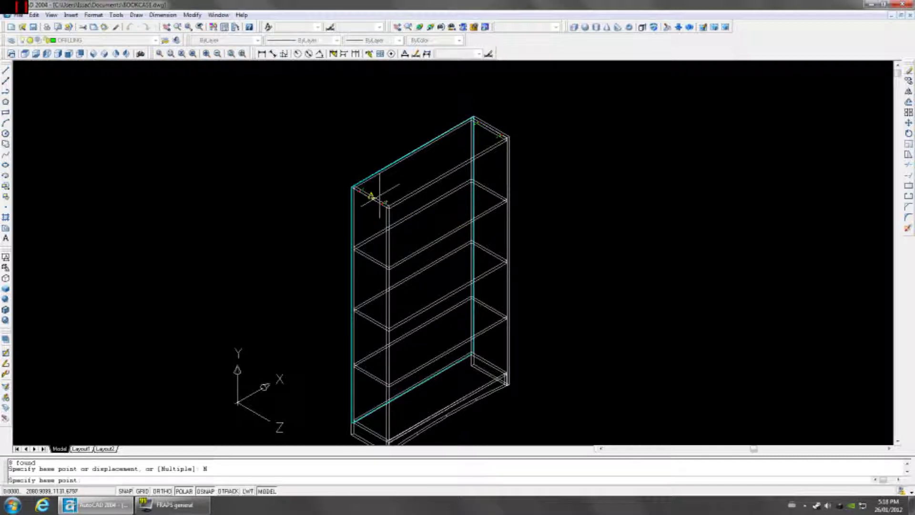
scroll(368, 194, up, 8)
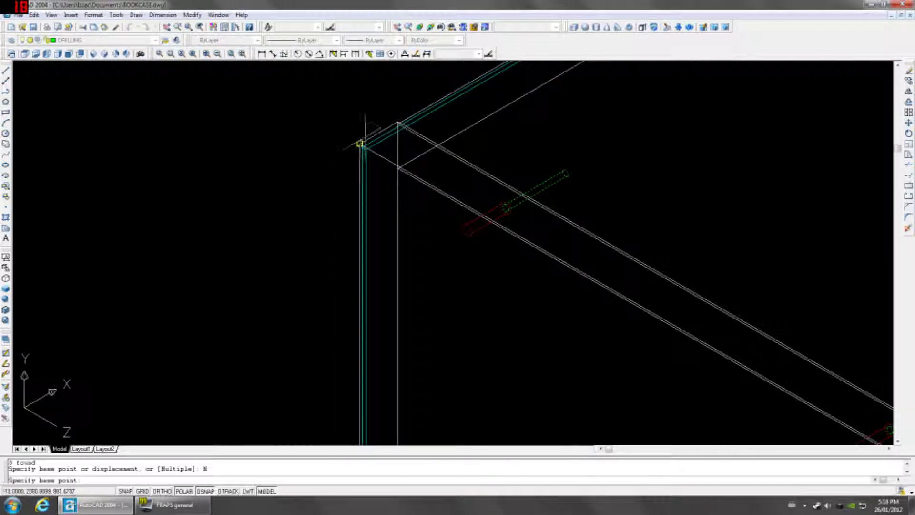
scroll(359, 143, up, 2)
click(409, 151)
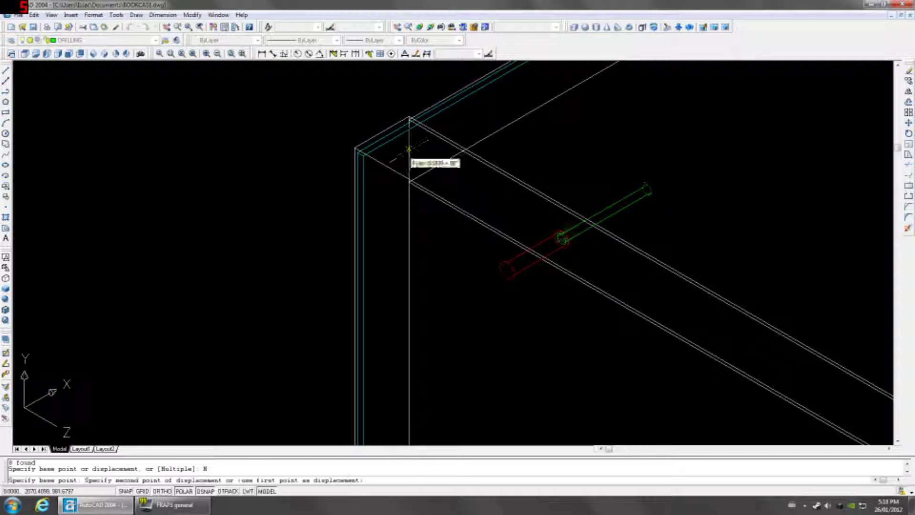
Step: Place copies of the drilling set at the rear left edge midpoints of the first and second shelves below the top
scroll(409, 149, down, 4)
scroll(409, 371, up, 7)
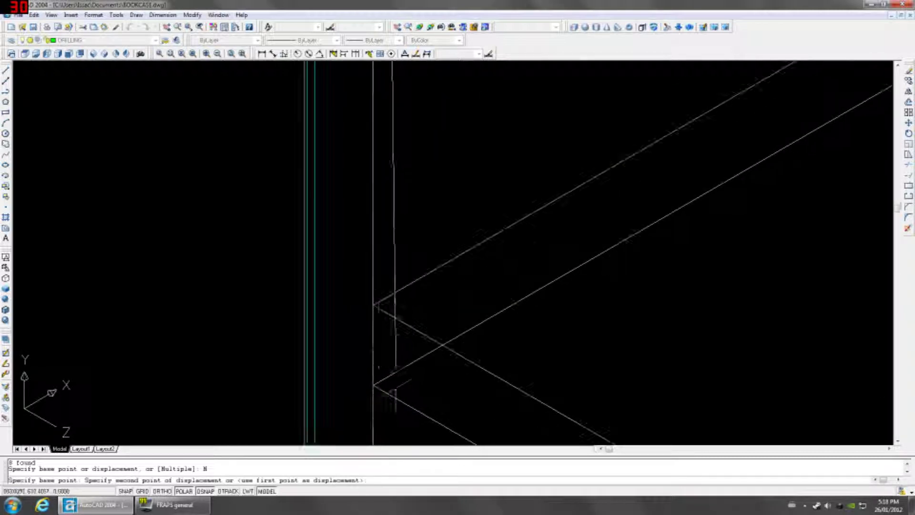
click(374, 344)
scroll(374, 344, down, 6)
scroll(396, 367, down, 5)
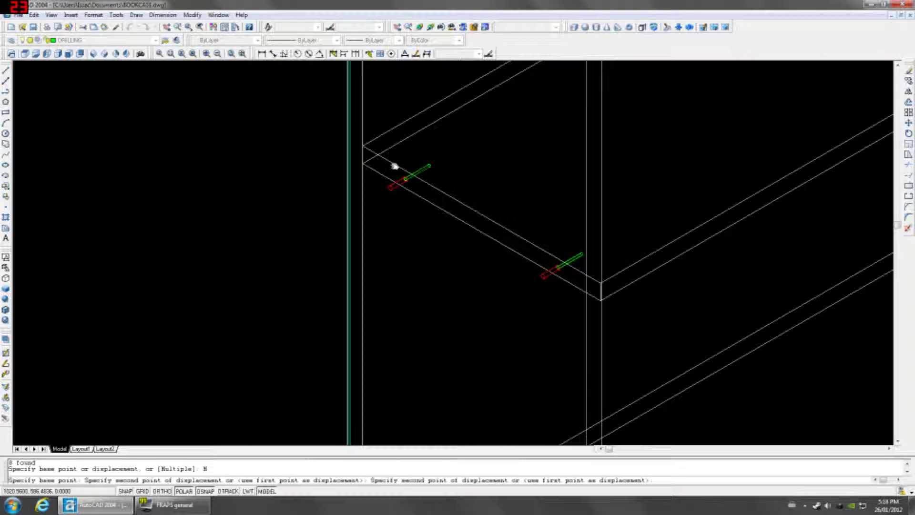
scroll(382, 310, up, 6)
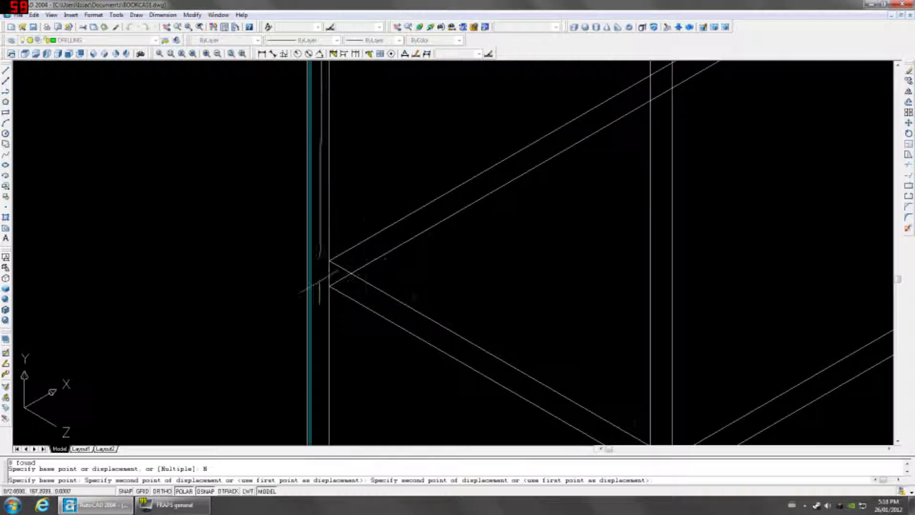
click(329, 285)
Step: Place copies of the drilling set at the rear left edge midpoints of the third shelf and the bottom panel, and finish copying
scroll(351, 332, down, 5)
scroll(351, 331, down, 1)
click(322, 255)
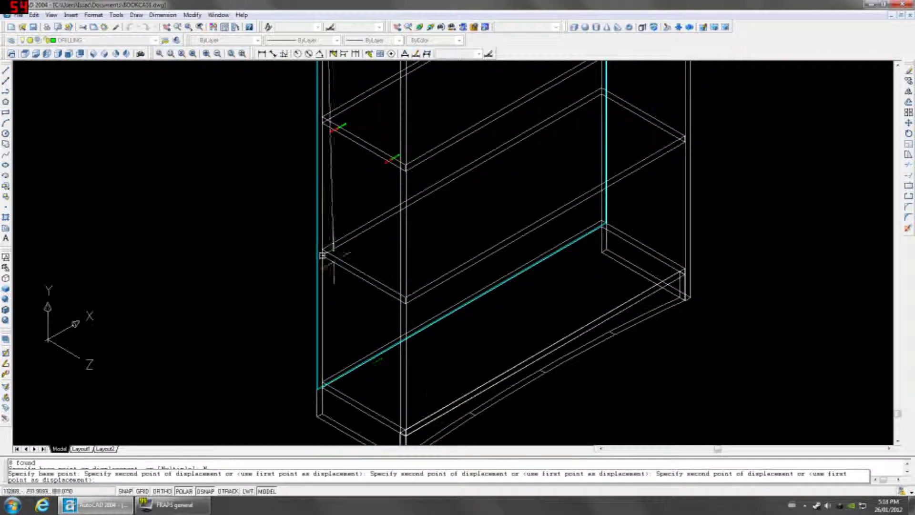
scroll(282, 221, up, 6)
scroll(284, 213, down, 5)
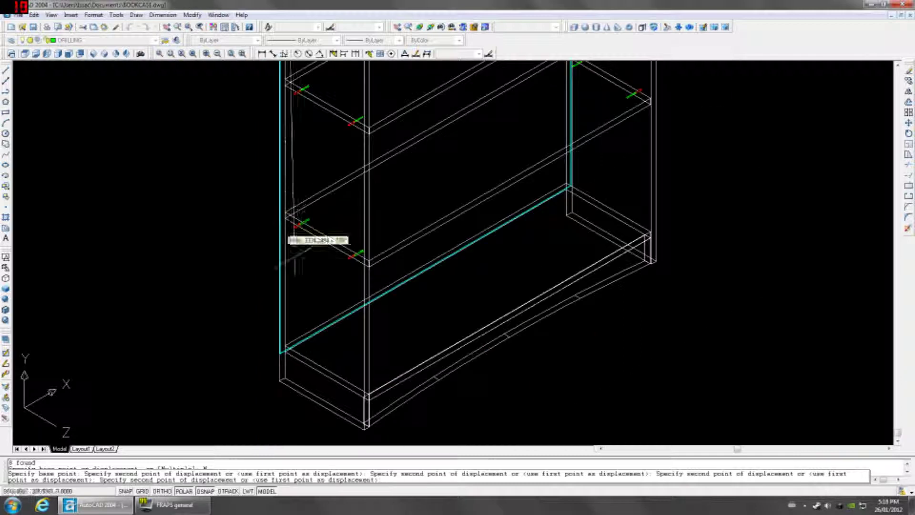
scroll(286, 267, up, 6)
click(280, 284)
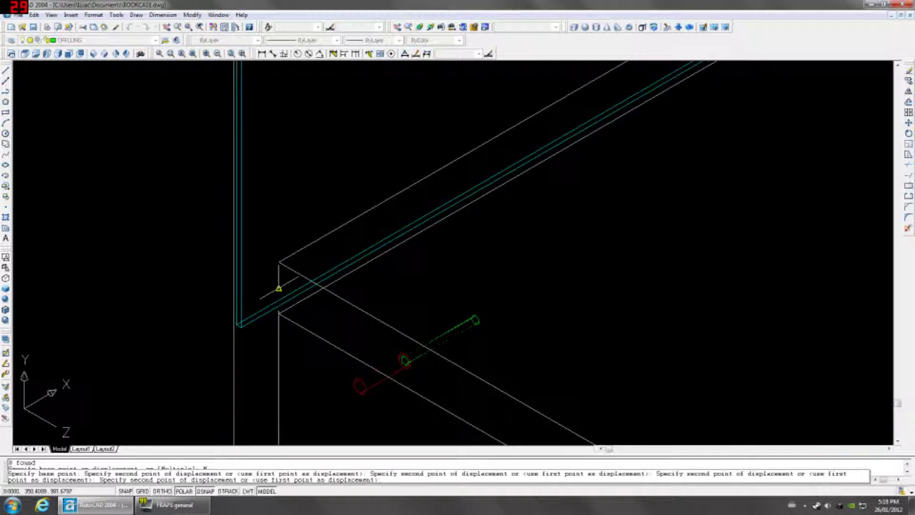
scroll(364, 276, down, 5)
key(Return)
scroll(446, 204, up, 3)
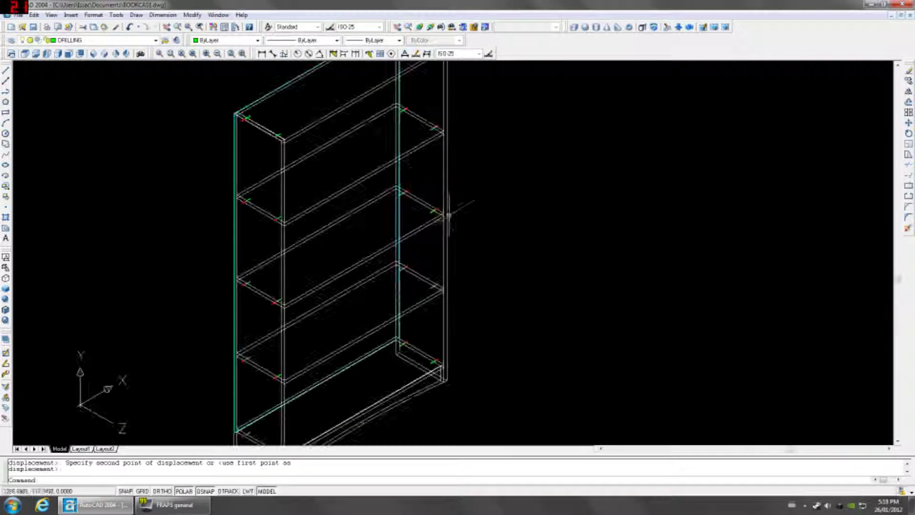
middle_drag(361, 252, 348, 177)
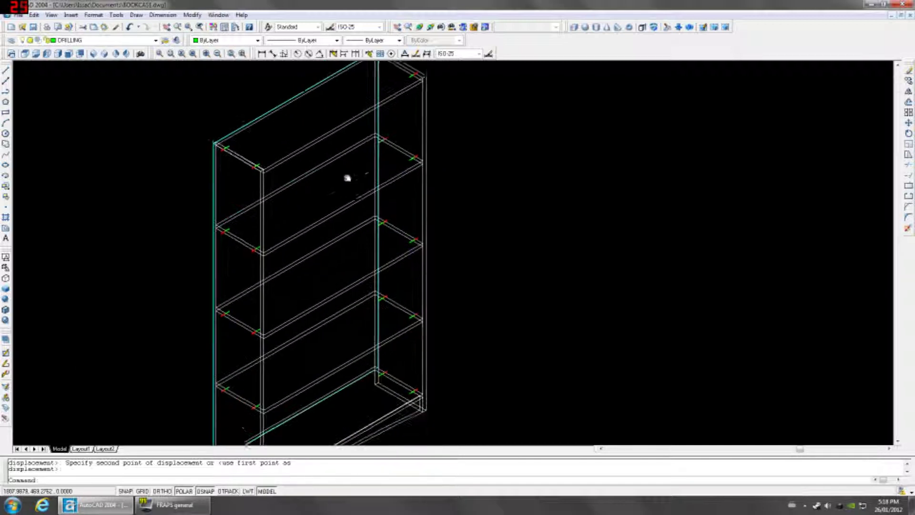
scroll(260, 382, up, 3)
scroll(255, 387, up, 3)
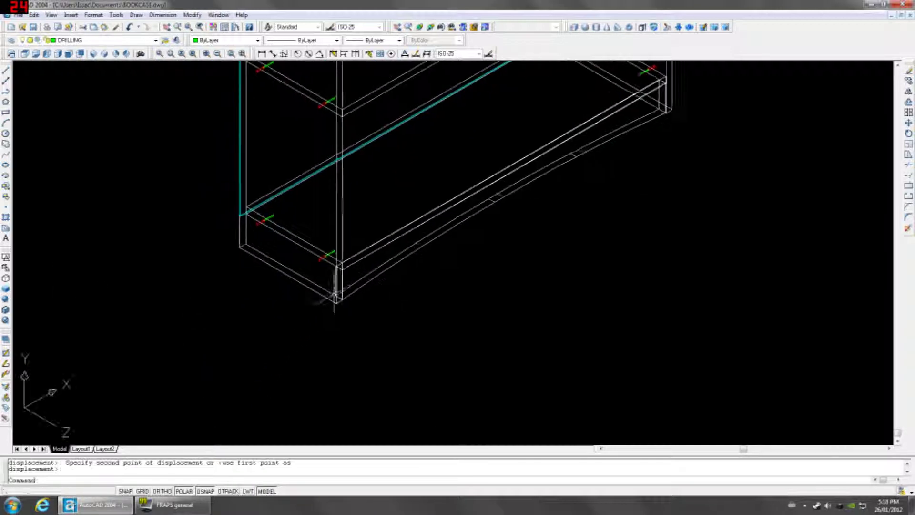
Step: In left view, measure the horizontal and vertical offsets from the bottom panel's front drilling centre to the plinth board's top edge midpoint
click(47, 53)
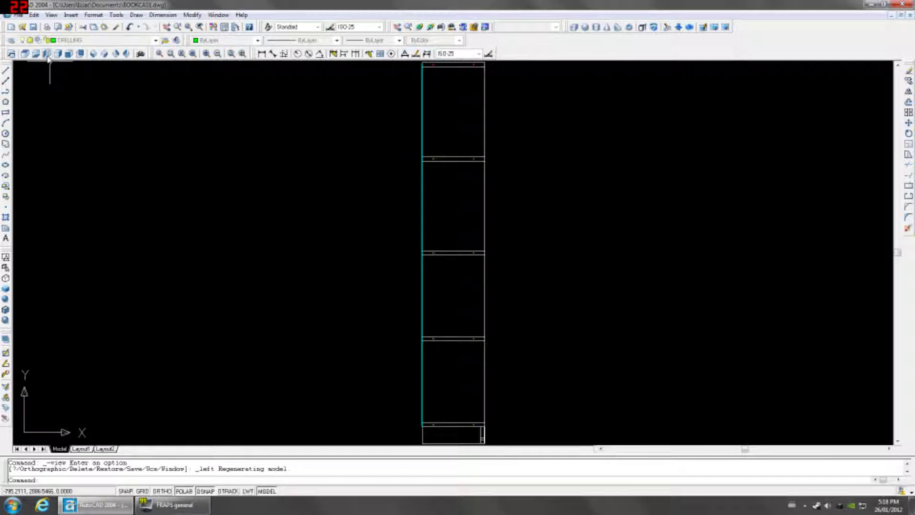
middle_drag(435, 317, 405, 213)
scroll(456, 342, up, 6)
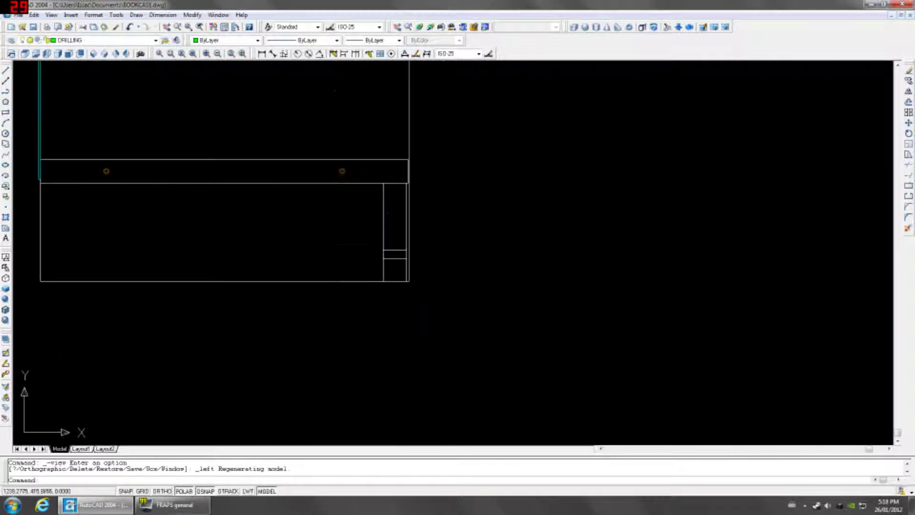
click(261, 54)
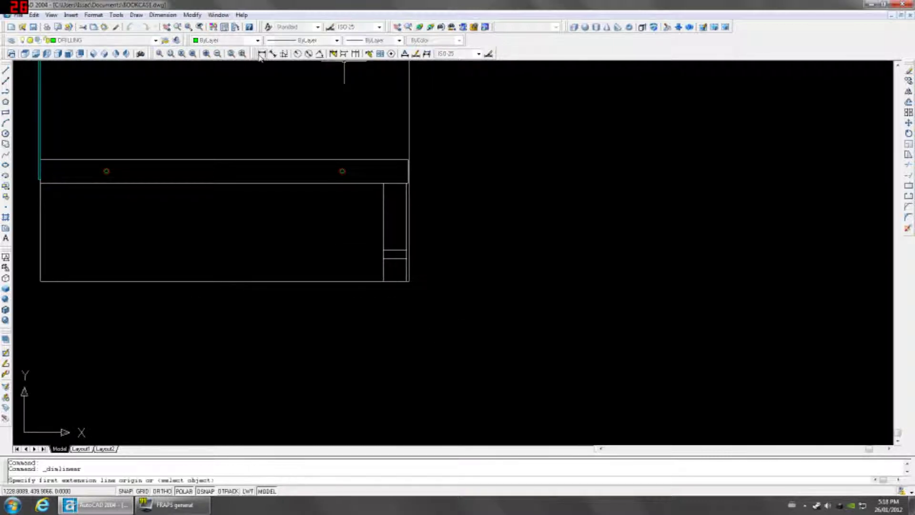
click(343, 171)
click(395, 183)
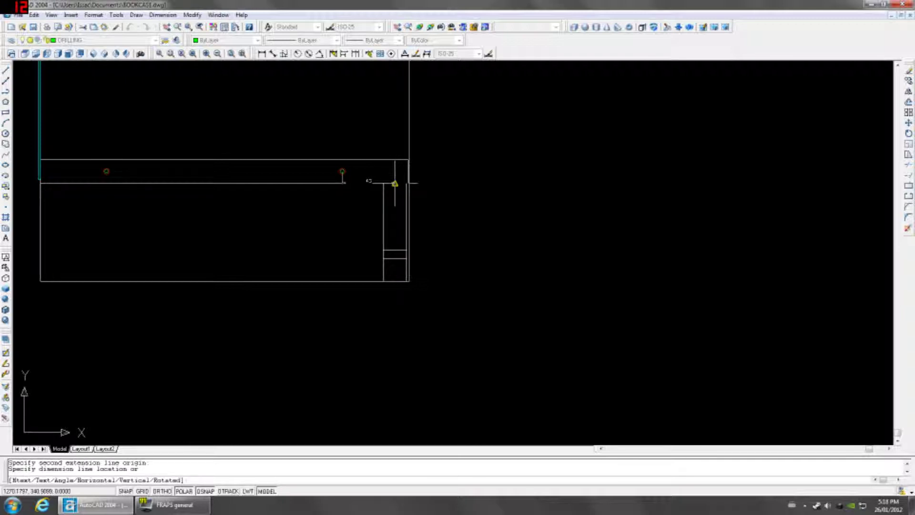
scroll(389, 149, up, 5)
scroll(387, 149, down, 4)
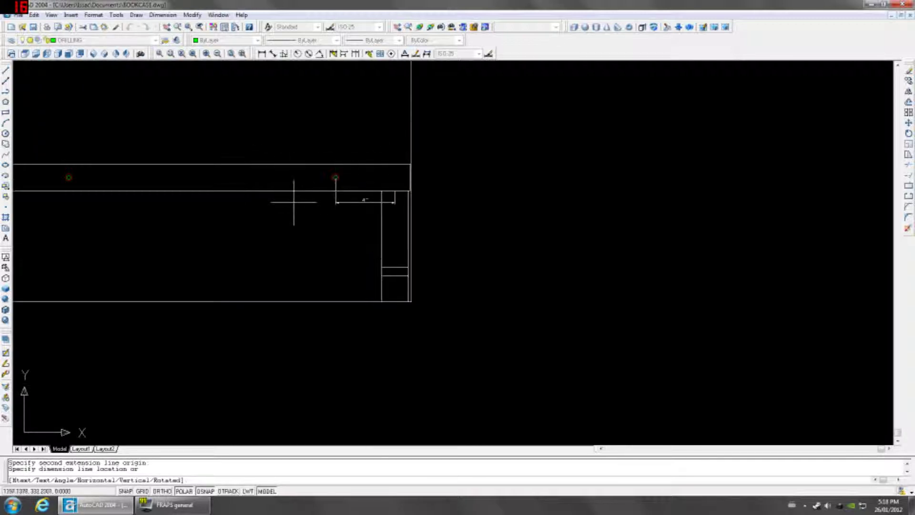
scroll(234, 206, up, 3)
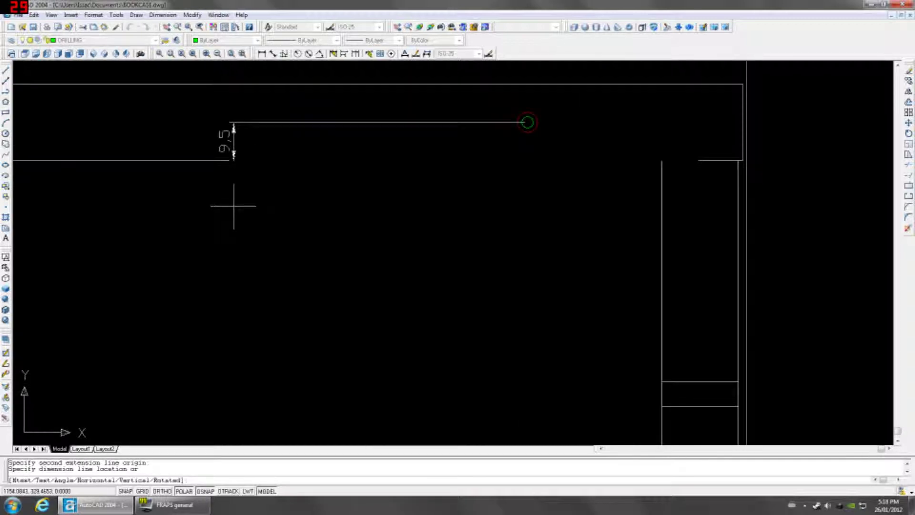
scroll(234, 206, down, 4)
key(Escape)
text(M)
key(Return)
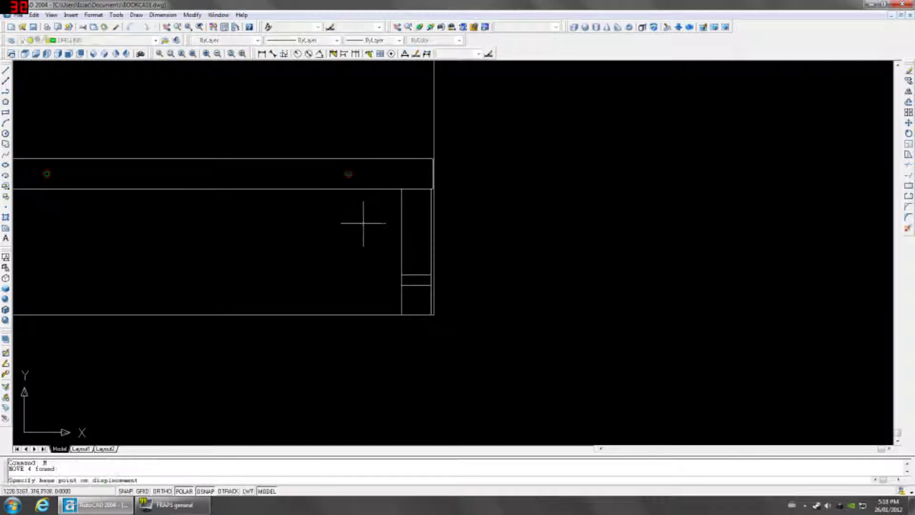
click(363, 223)
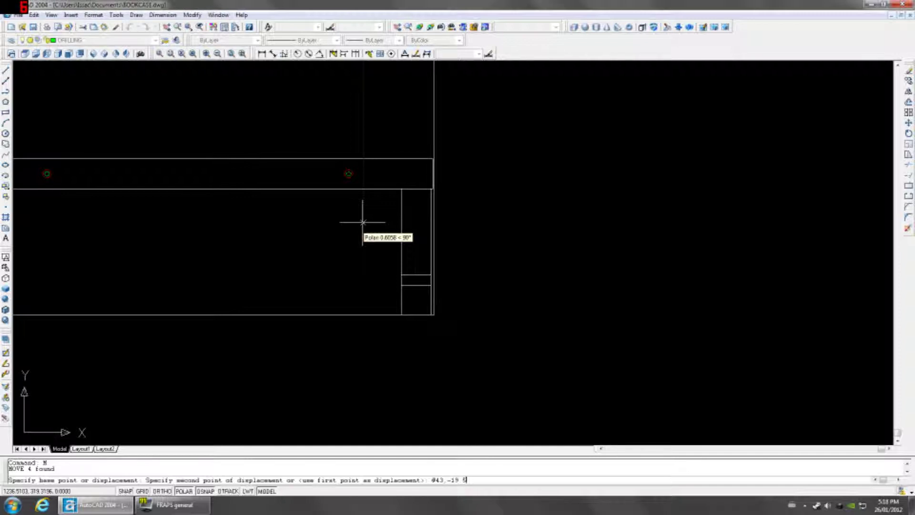
text(@43,-19.5)
key(Return)
click(388, 177)
click(452, 221)
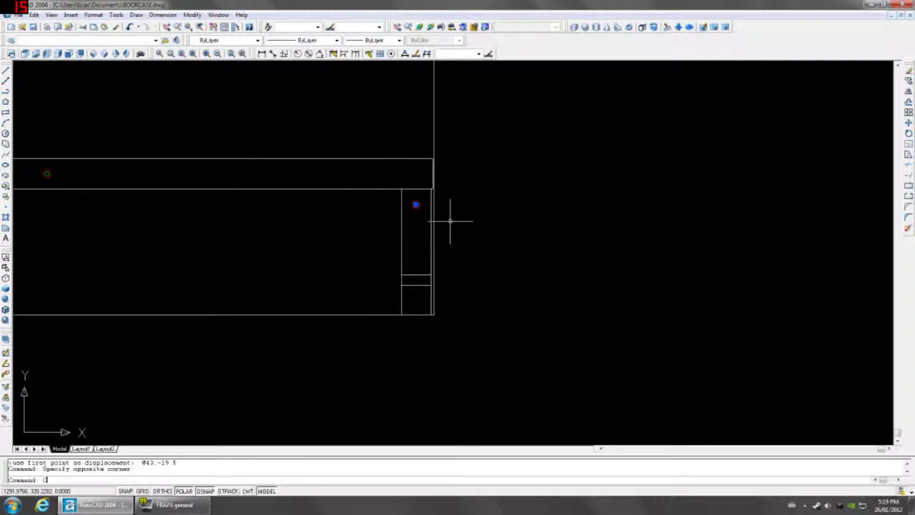
key(ctrl+z)
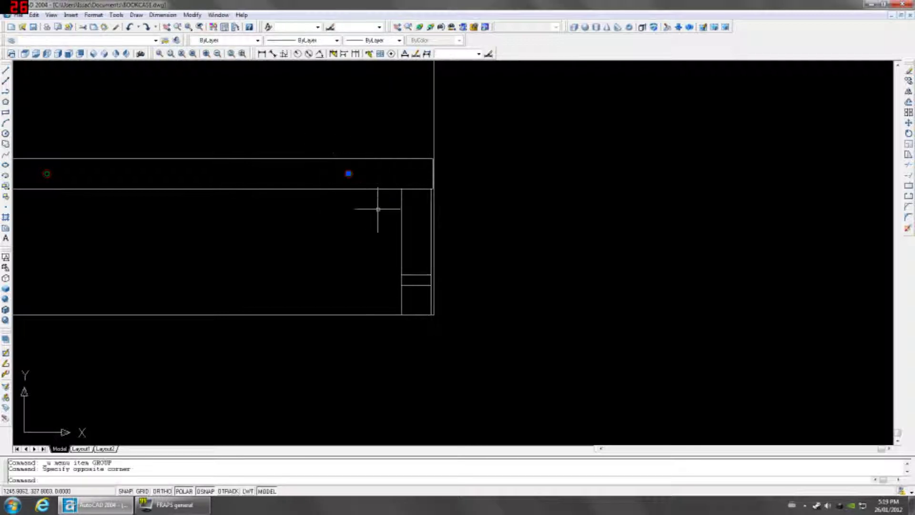
text(co)
key(Return)
click(376, 220)
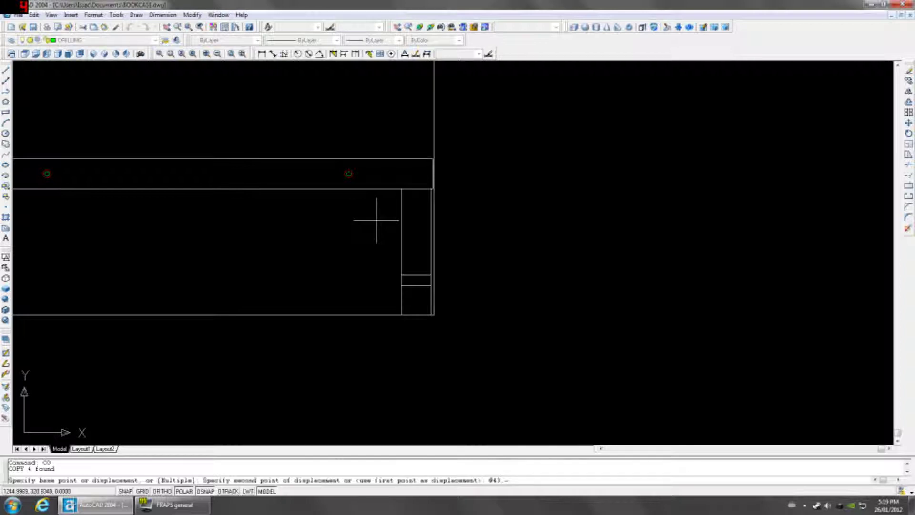
key(Return)
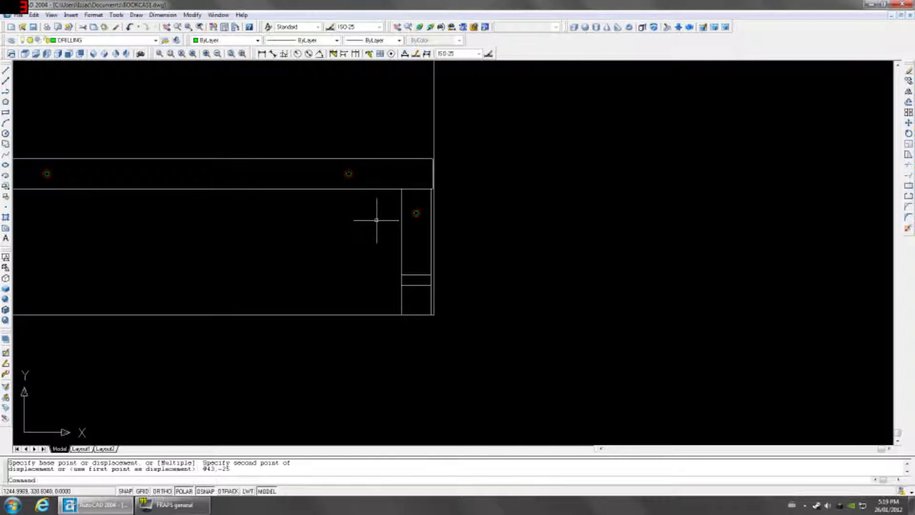
Step: Copy the plinth board's four drilling cylinders by @0,-32 to form a second row below
click(442, 236)
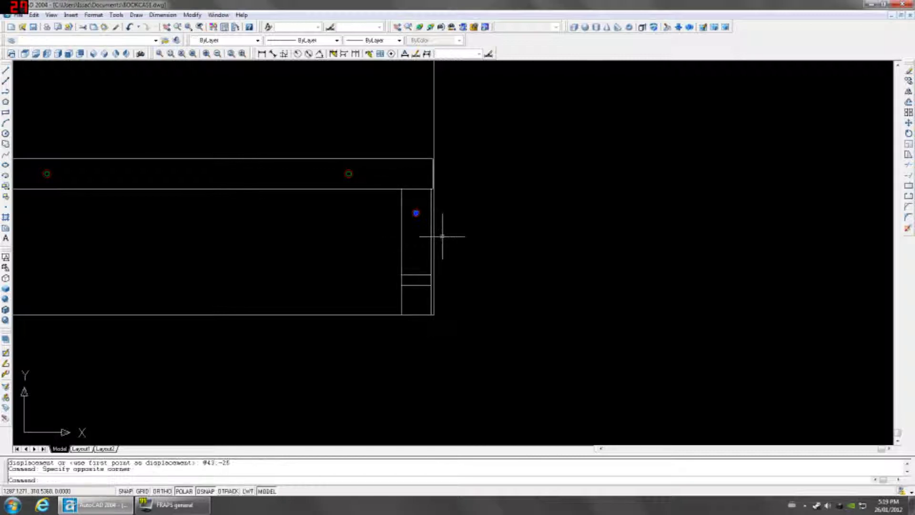
click(453, 238)
text(CO)
key(Return)
click(472, 233)
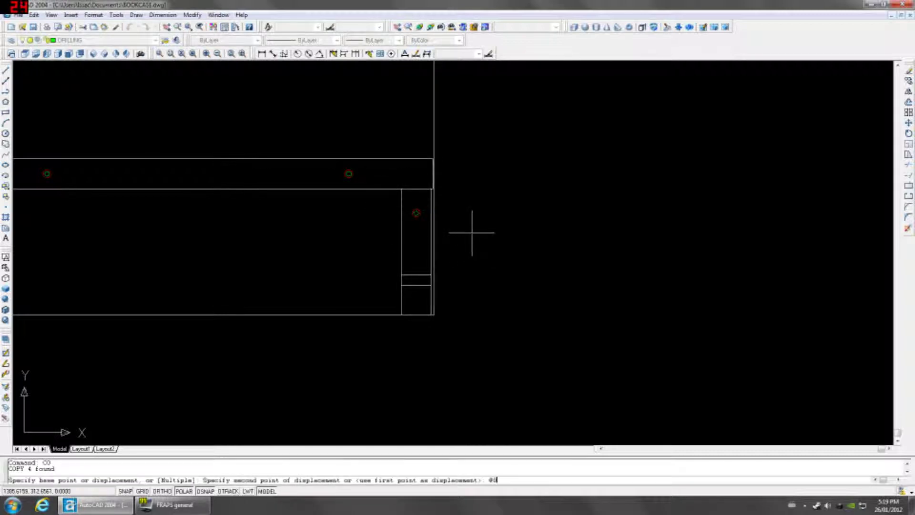
text(@0,-32)
key(Return)
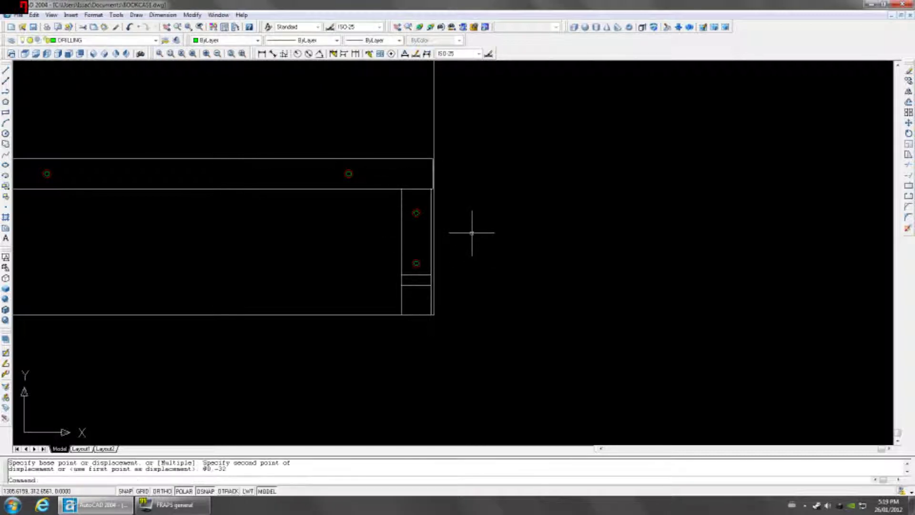
Step: In front view, delete the three middle shelves and the bottom panel with their green drilling cylinders, keeping the red through-drilling cylinders
click(70, 54)
scroll(472, 319, up, 5)
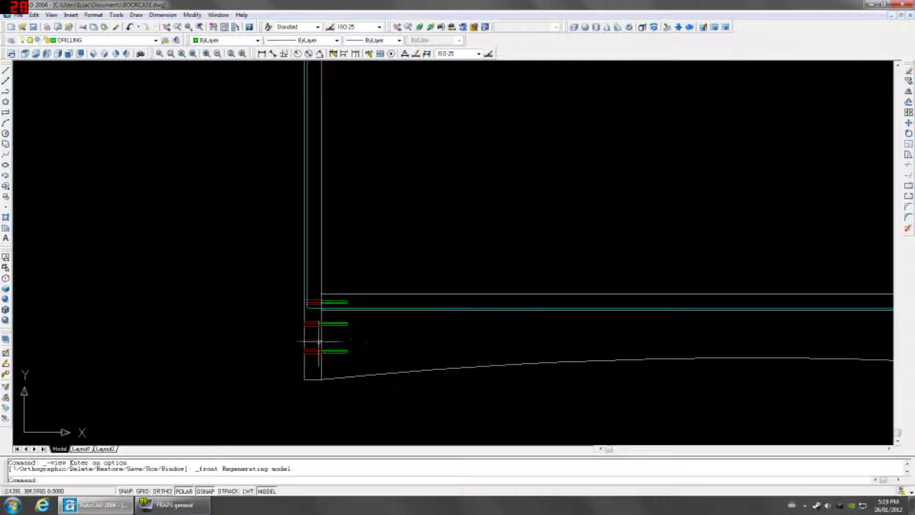
scroll(320, 341, up, 4)
click(93, 54)
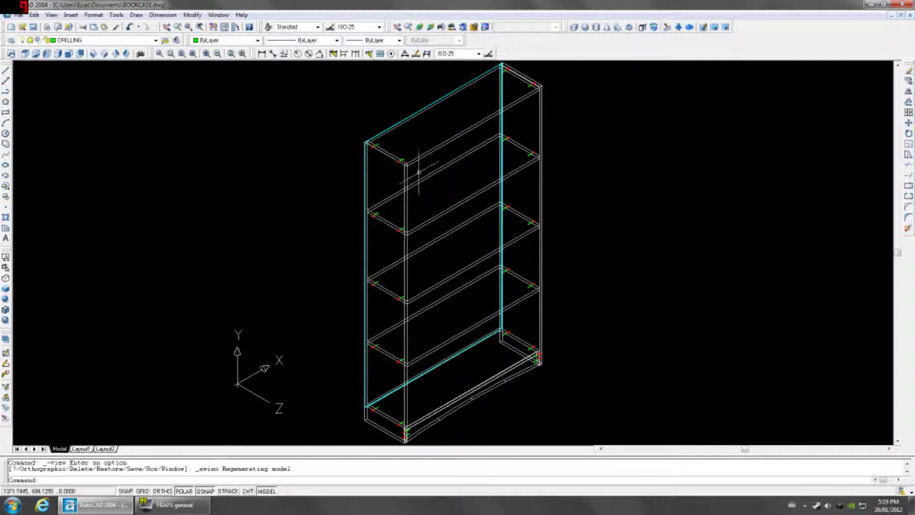
click(69, 54)
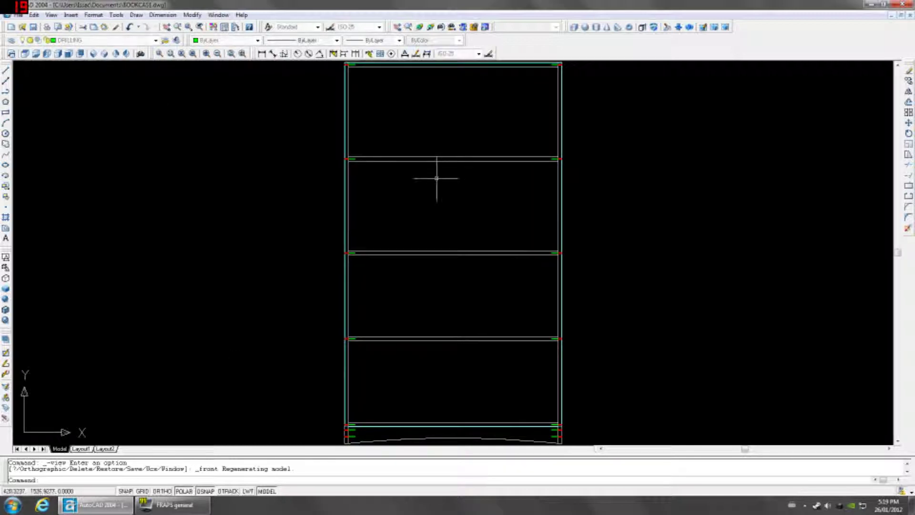
click(555, 147)
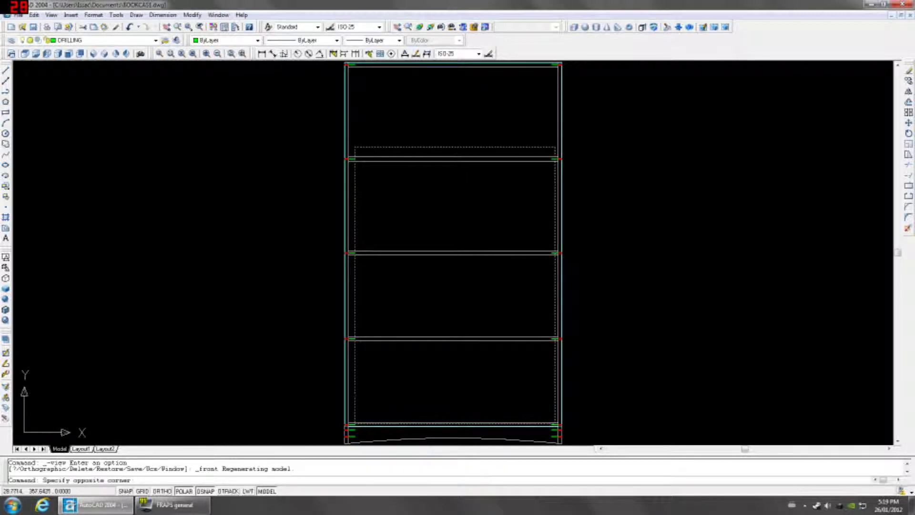
click(352, 423)
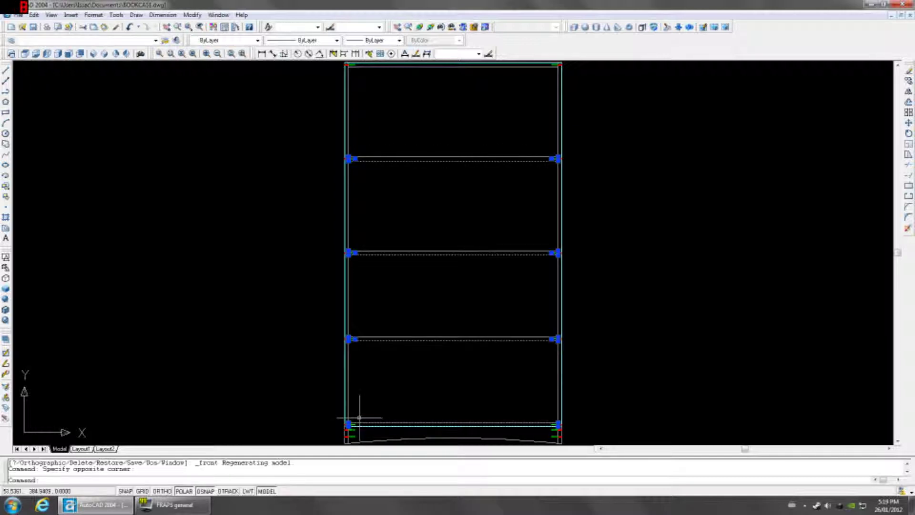
key(Delete)
Step: In southwest isometric view, start a block definition named SHELF and select the top panel as its first object
click(46, 53)
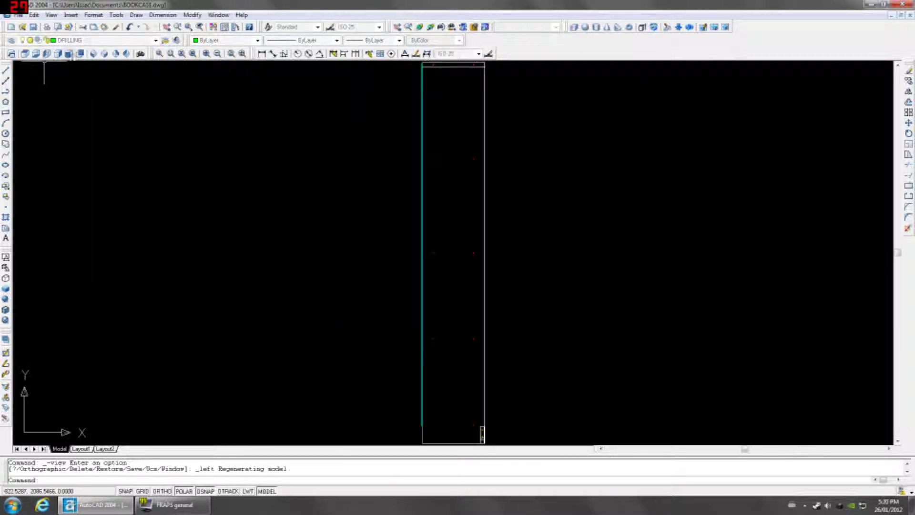
click(93, 53)
middle_drag(470, 153, 460, 242)
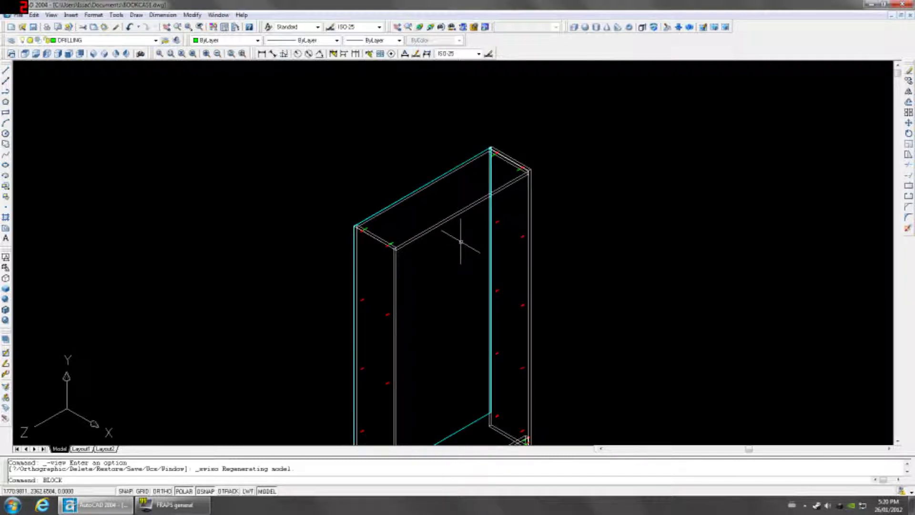
key(Return)
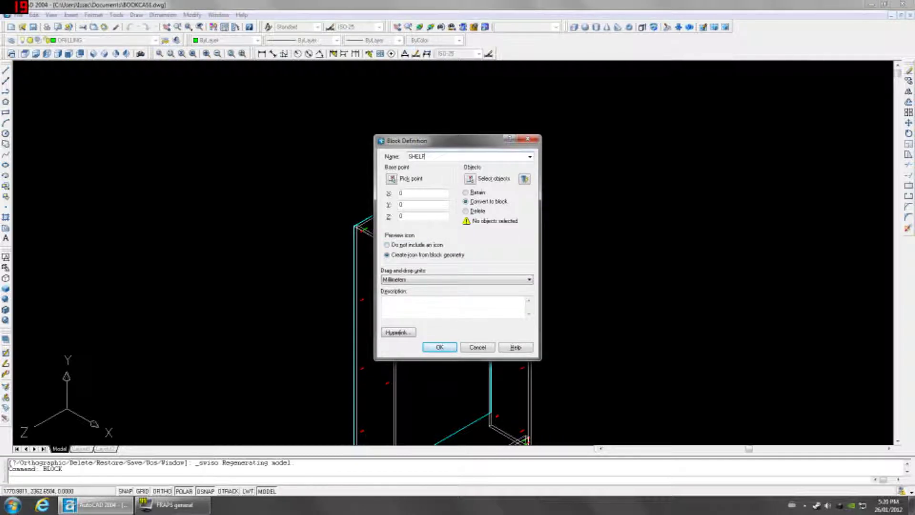
click(471, 180)
scroll(432, 242, up, 2)
click(417, 237)
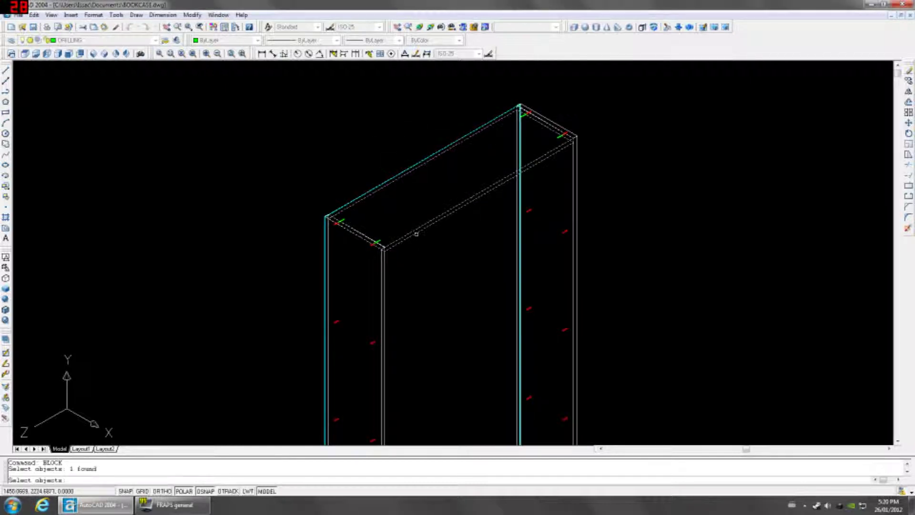
Step: Add the four green drilling cylinders at the top panel's ends to the SHELF block and create it
scroll(369, 255, up, 4)
click(373, 257)
click(263, 190)
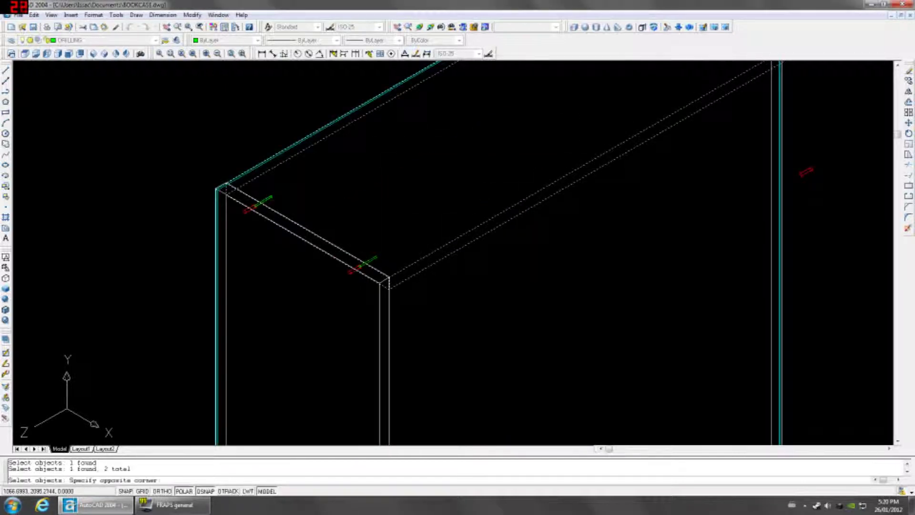
click(268, 195)
scroll(317, 225, down, 2)
scroll(515, 71, up, 6)
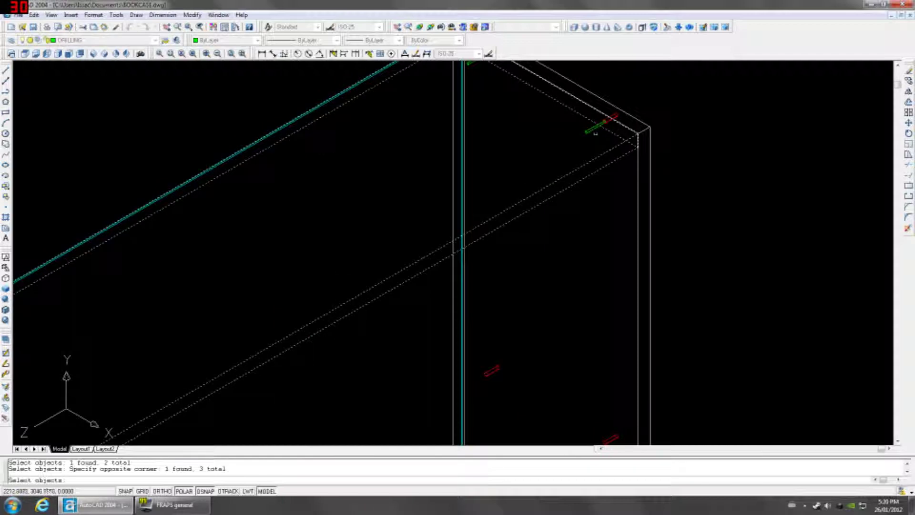
click(595, 133)
click(525, 131)
middle_drag(511, 123, 496, 203)
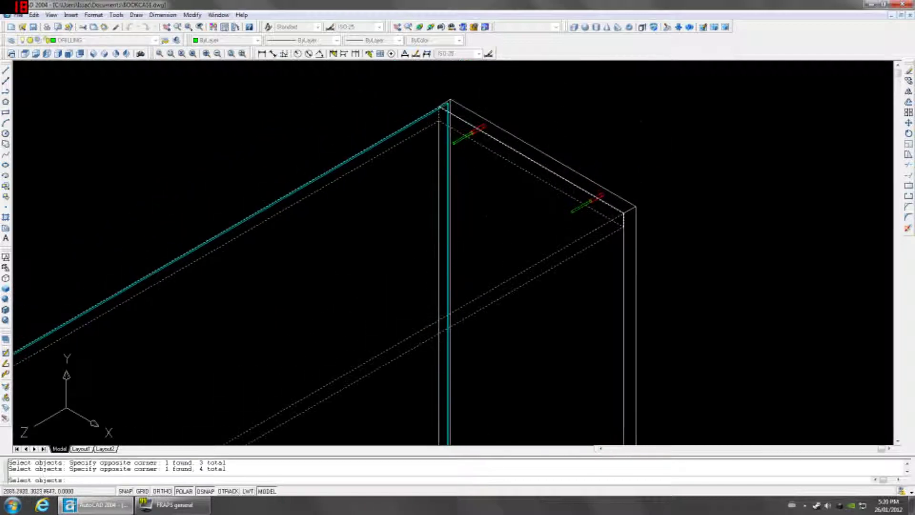
click(484, 191)
key(Return)
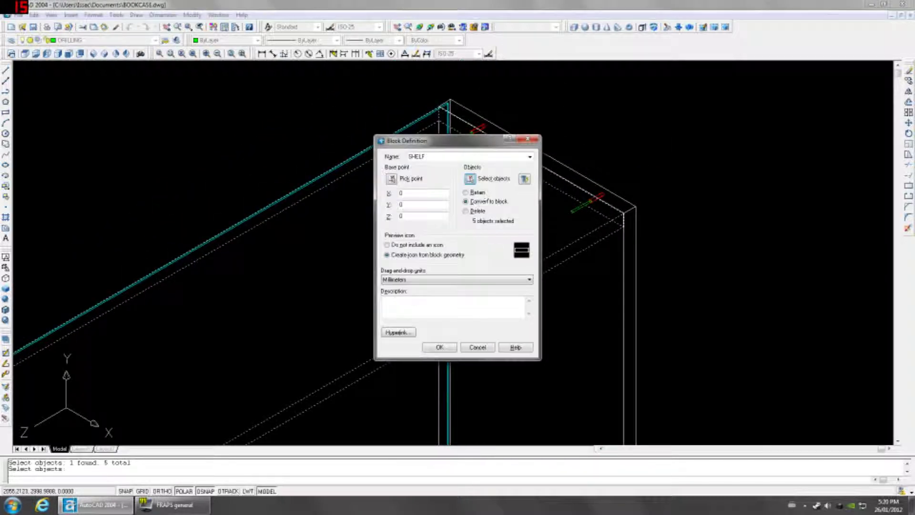
click(440, 347)
Step: Start a multiple copy of the SHELF block, based at its rear left drilling cylinder where it meets the side panel's through-drilling
scroll(557, 210, up, 5)
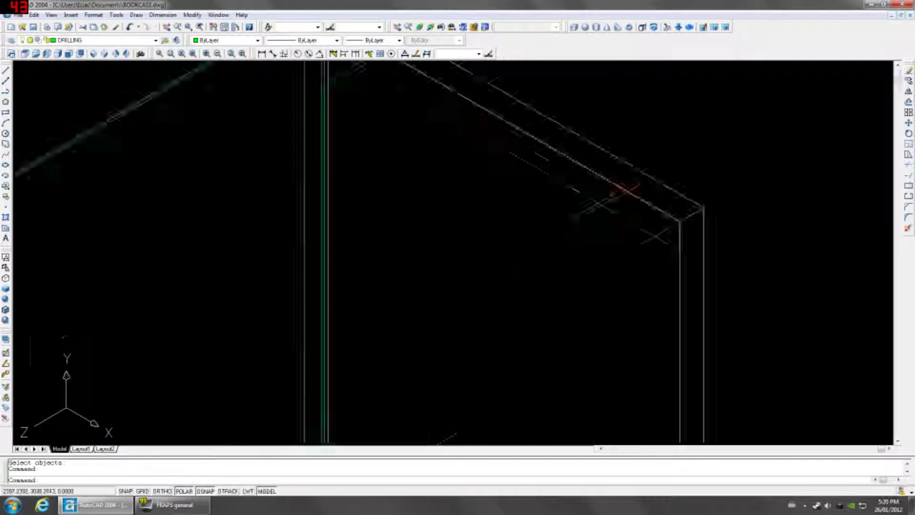
scroll(555, 210, down, 5)
scroll(441, 220, up, 3)
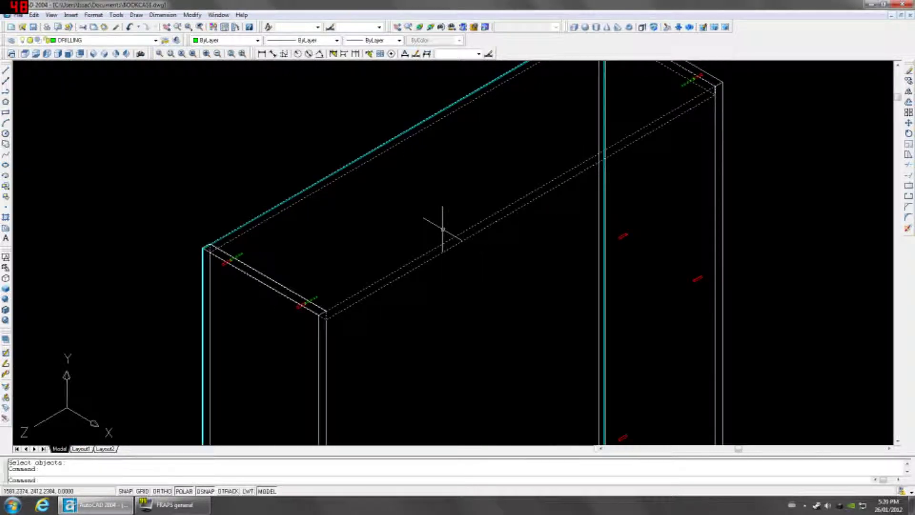
text(C)
key(Return)
text(M)
key(Return)
scroll(248, 271, up, 4)
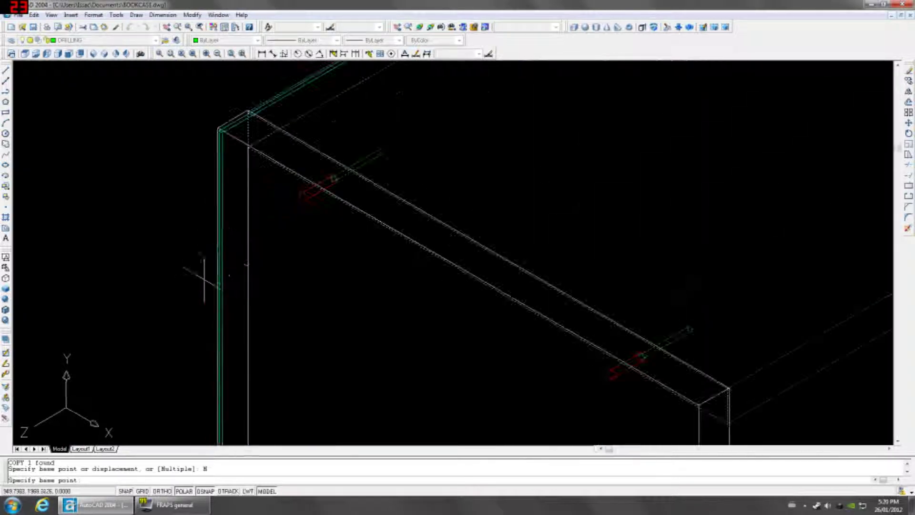
click(314, 183)
Step: Place copies of the SHELF block at the rear left through-drillings of the first and second shelf levels below the top
scroll(327, 191, down, 3)
scroll(331, 298, up, 4)
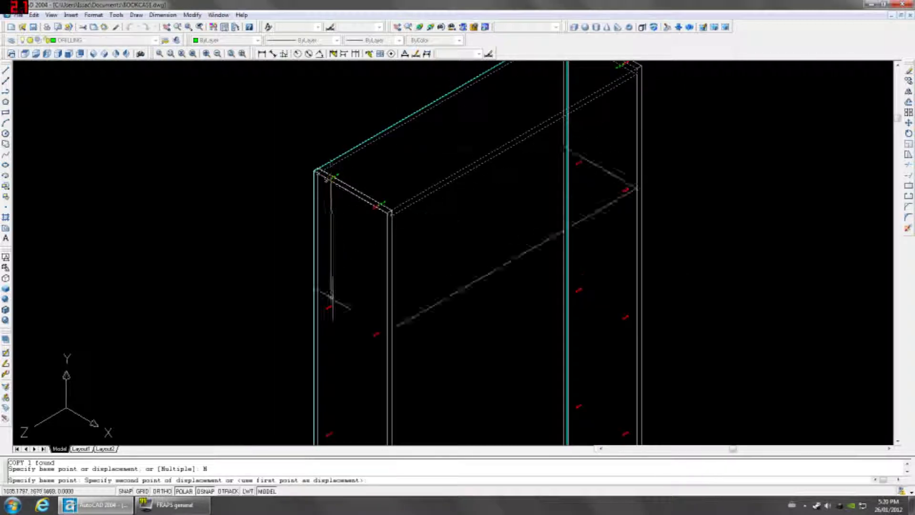
scroll(329, 296, down, 1)
click(328, 295)
scroll(328, 295, down, 4)
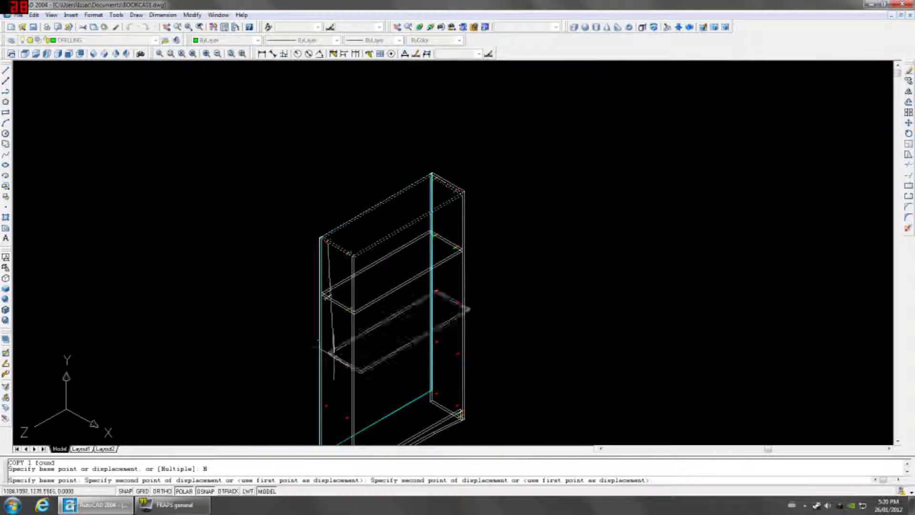
scroll(314, 329, up, 4)
click(314, 328)
Step: Place the remaining SHELF block copies at the rear left through-drillings of the third level below the top and the bottom level, ending the copy
scroll(308, 339, down, 4)
scroll(357, 329, up, 5)
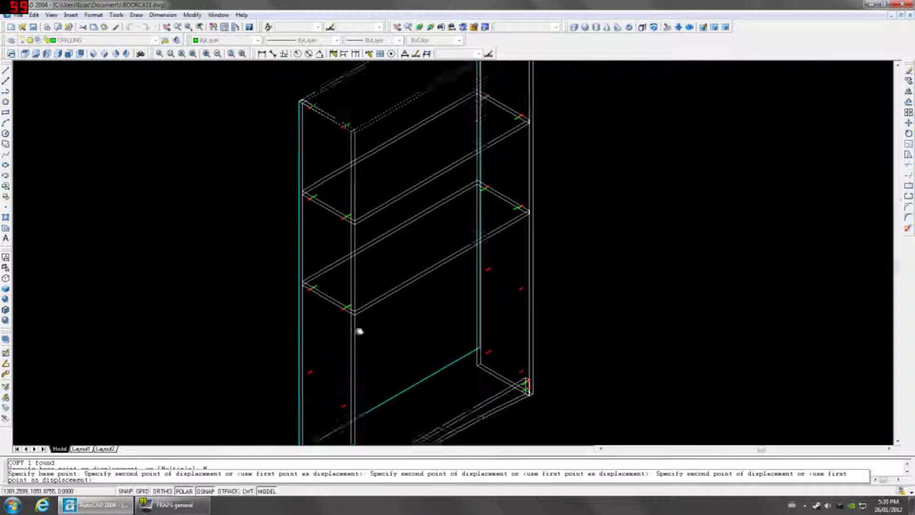
scroll(334, 257, up, 2)
click(348, 262)
scroll(348, 262, down, 4)
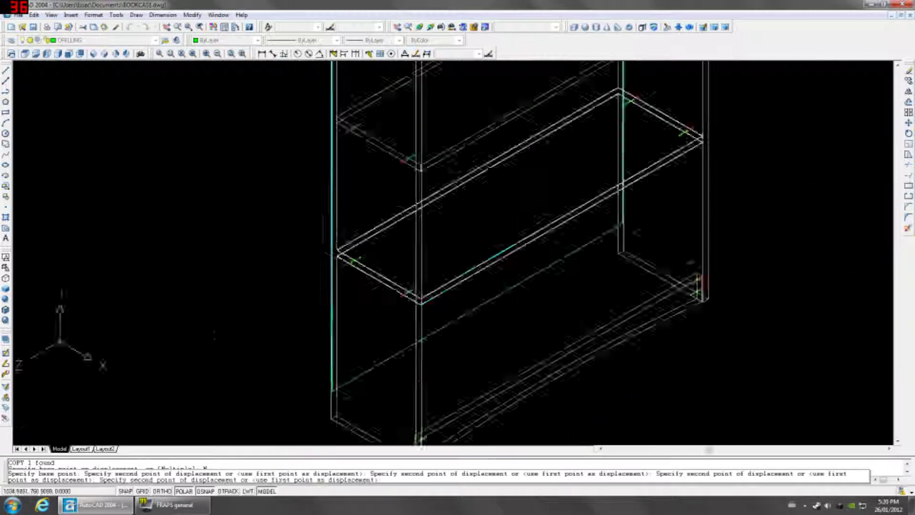
scroll(353, 225, up, 2)
scroll(352, 351, up, 3)
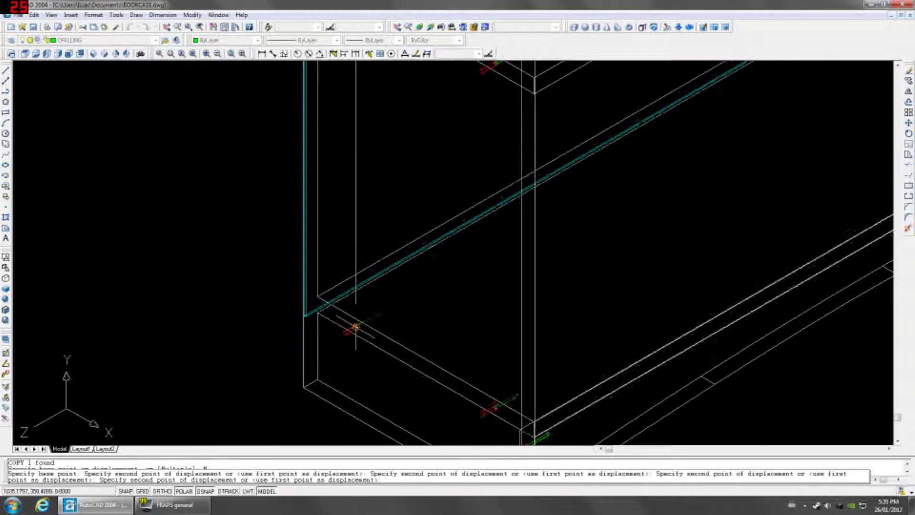
scroll(491, 327, down, 4)
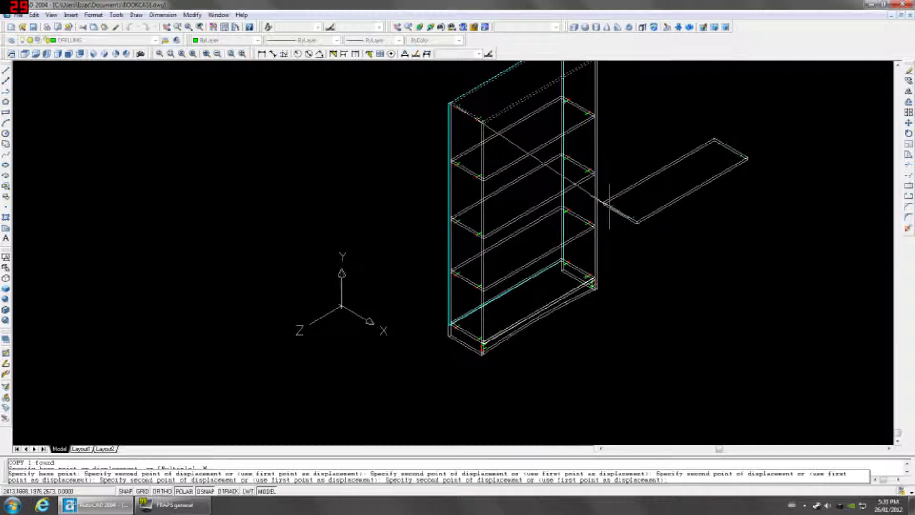
key(Return)
Step: Edit the SHELF block in place from the top panel, delete its front left green drilling cylinder, and save the reference changes
middle_drag(582, 148, 511, 212)
scroll(429, 184, up, 3)
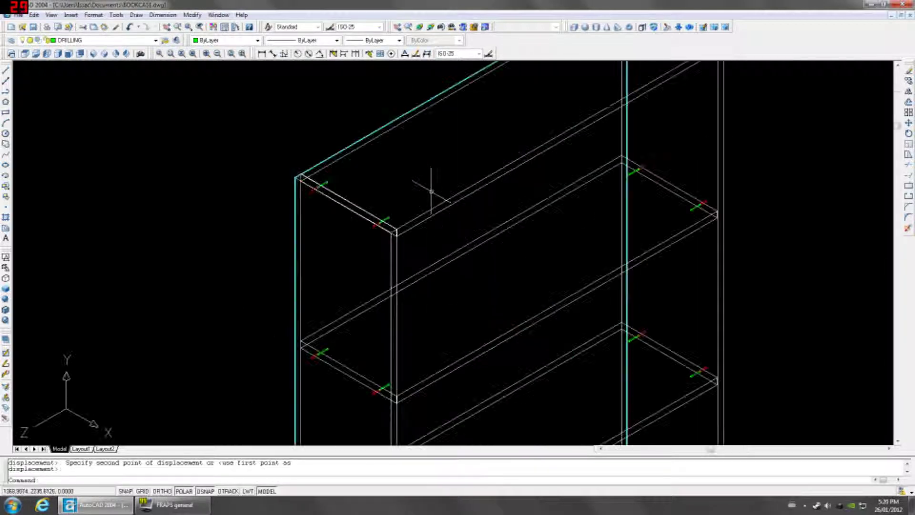
scroll(408, 229, up, 2)
double_click(409, 227)
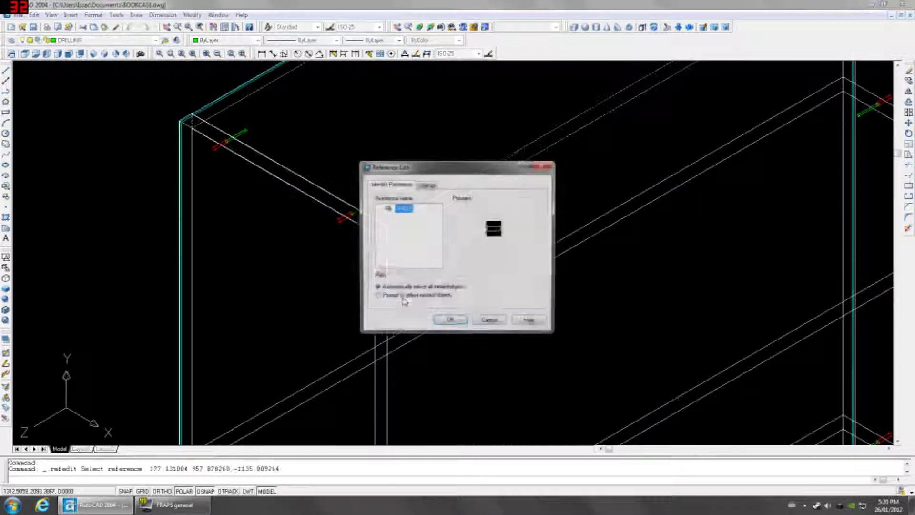
click(448, 323)
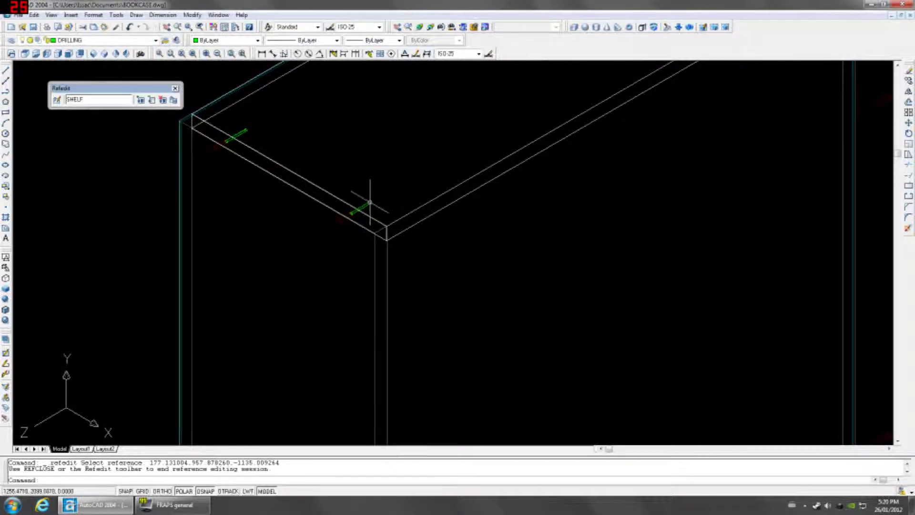
key(Delete)
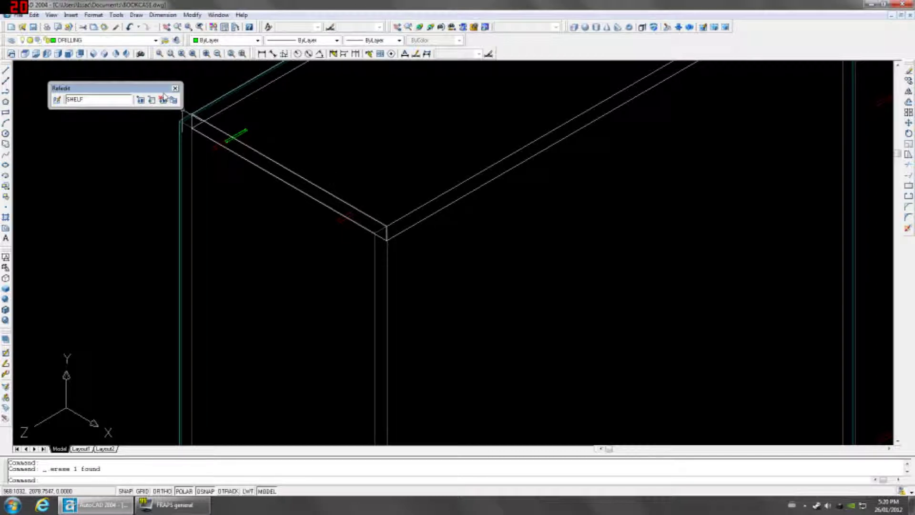
click(174, 100)
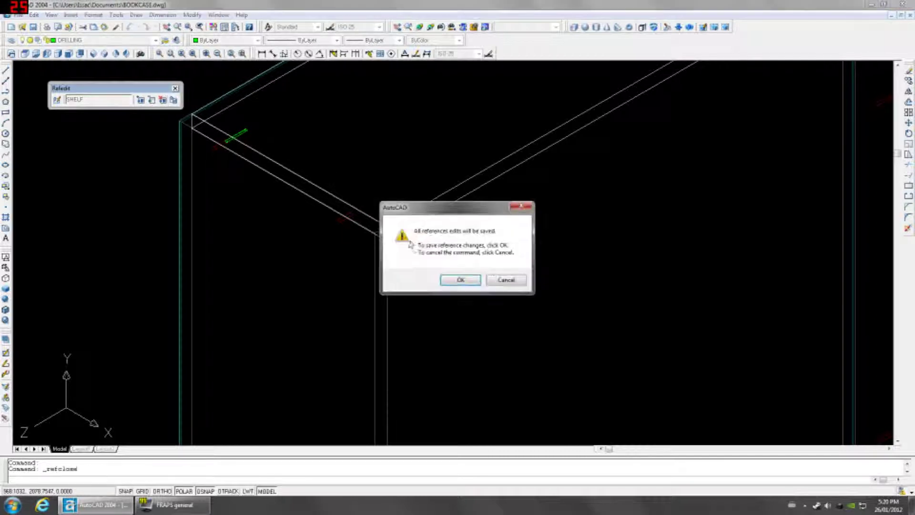
click(460, 280)
scroll(476, 321, down, 3)
scroll(459, 402, up, 5)
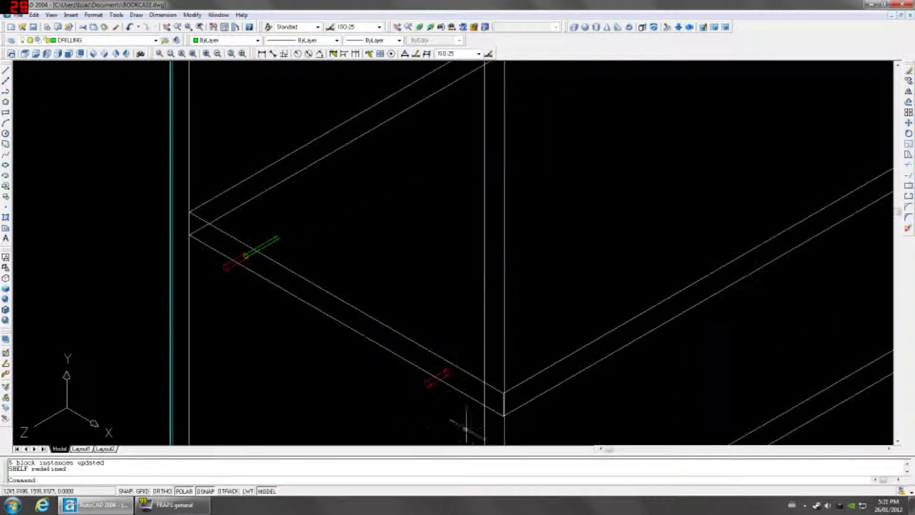
Step: Undo the SHELF block edit back to before the reference editing session and show the whole bookcase
key(ctrl+z)
key(ctrl+z)
key(ctrl+z)
key(ctrl+z)
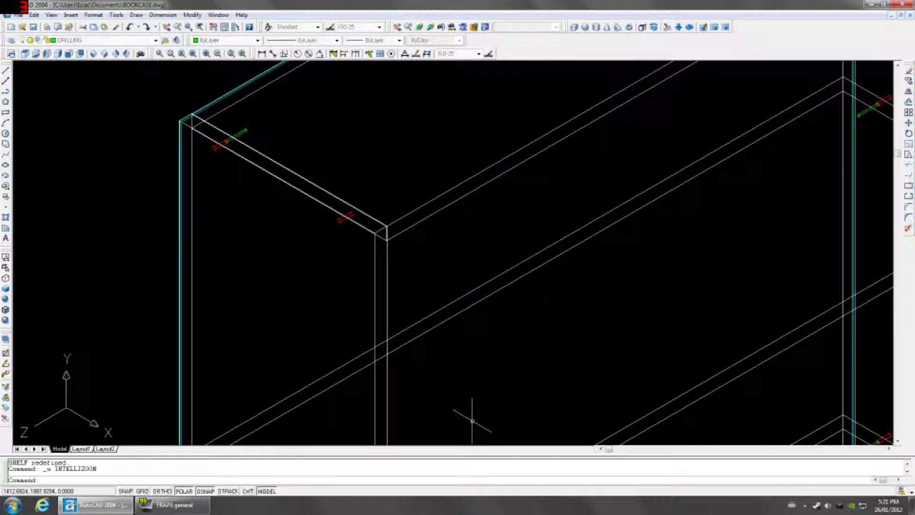
middle_click(439, 252)
middle_click(440, 253)
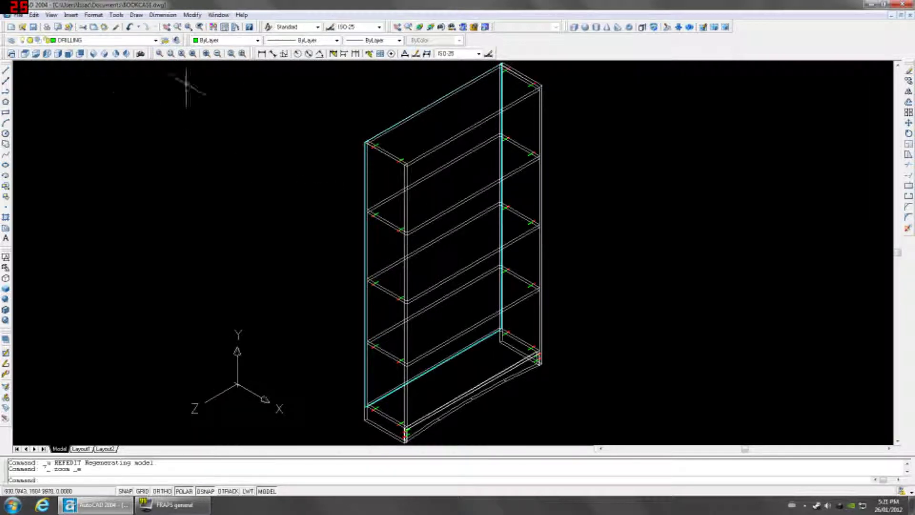
Step: Examine the bookcase in back view to check the shelves and their drillings
click(79, 53)
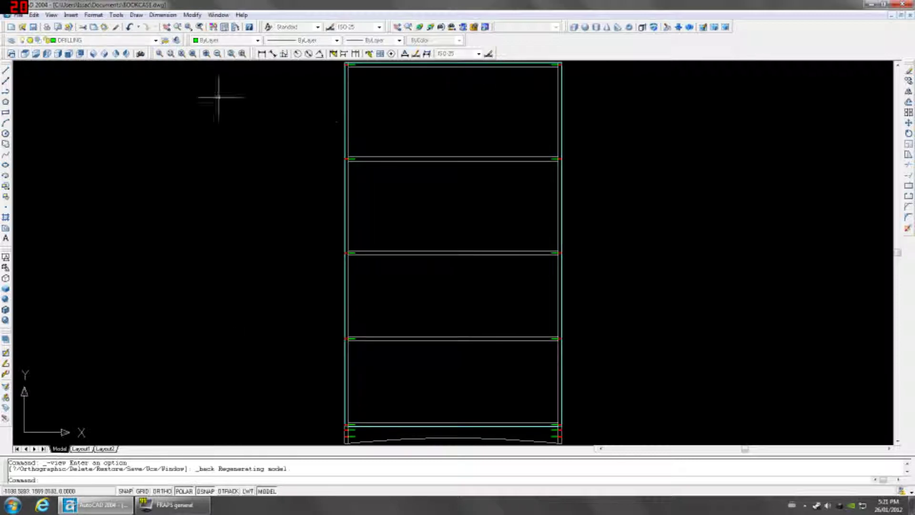
click(446, 73)
scroll(445, 73, down, 2)
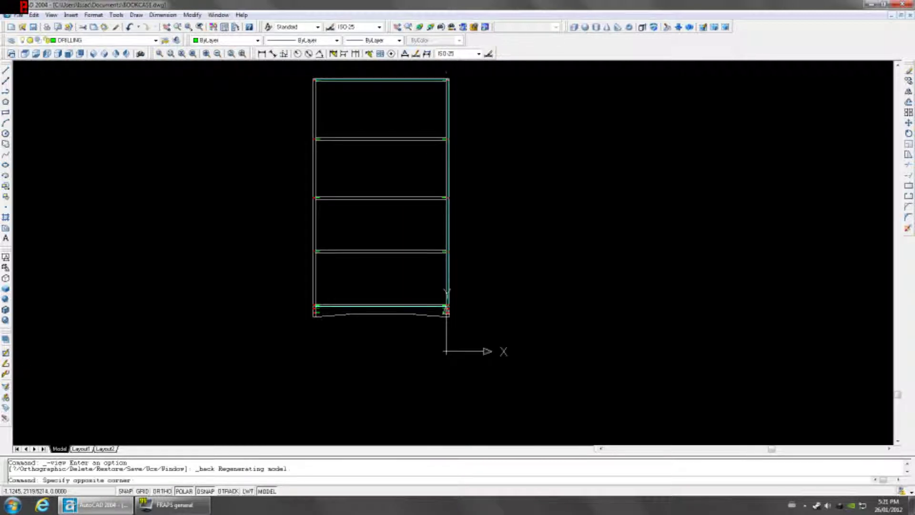
click(445, 71)
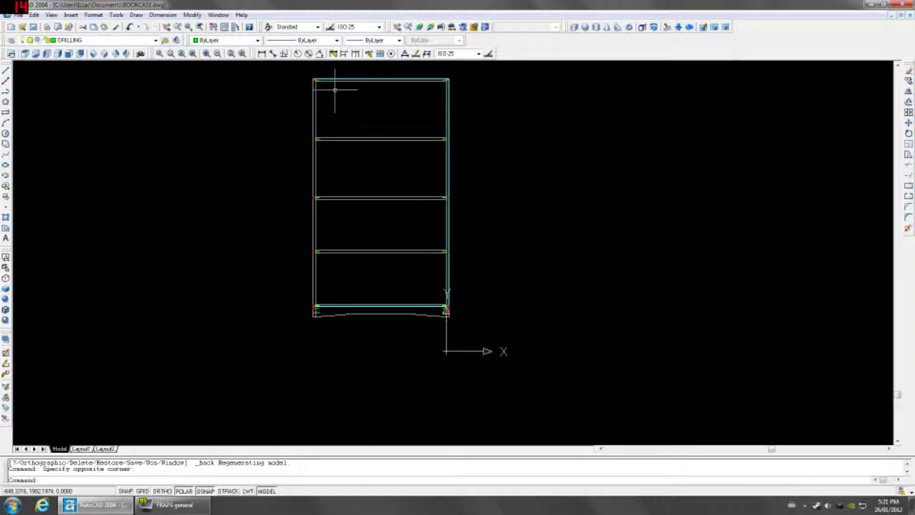
Step: In southwest isometric view, display the bookcase with hidden lines, Gouraud shading, and finally flat shading with edges on
click(92, 54)
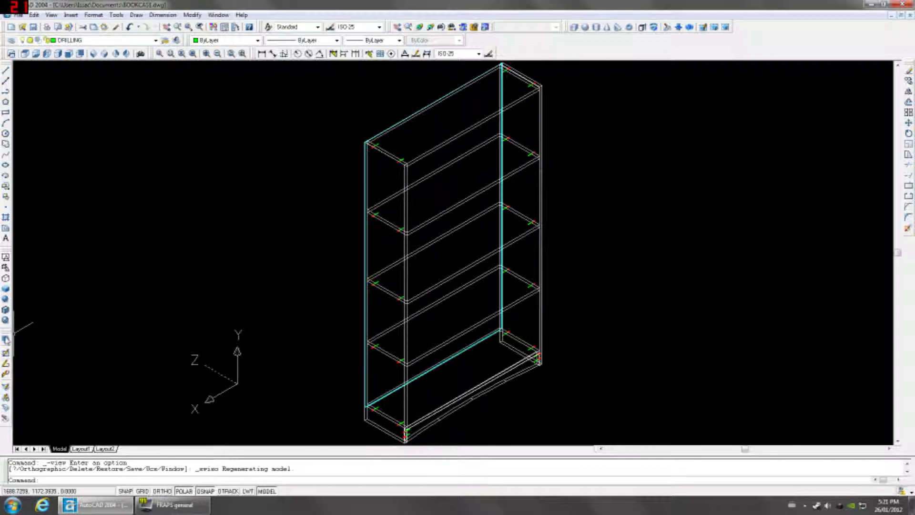
click(6, 278)
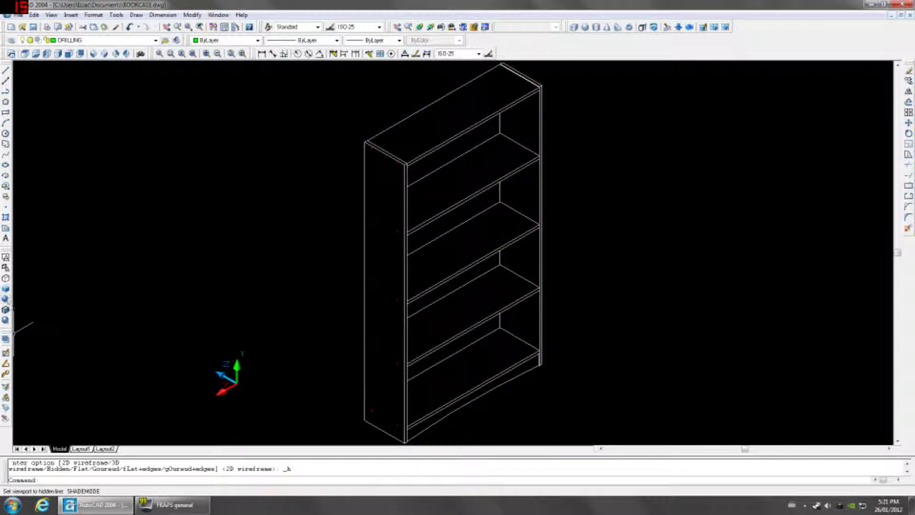
click(6, 301)
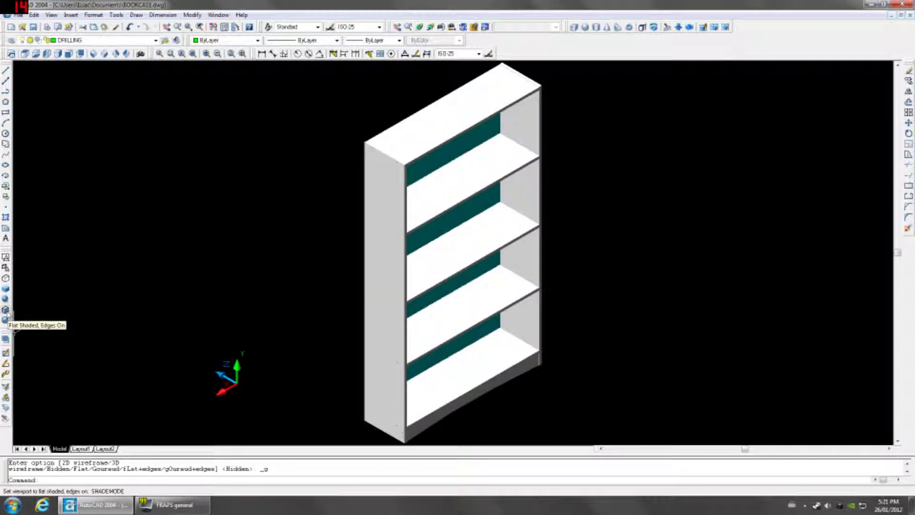
click(6, 310)
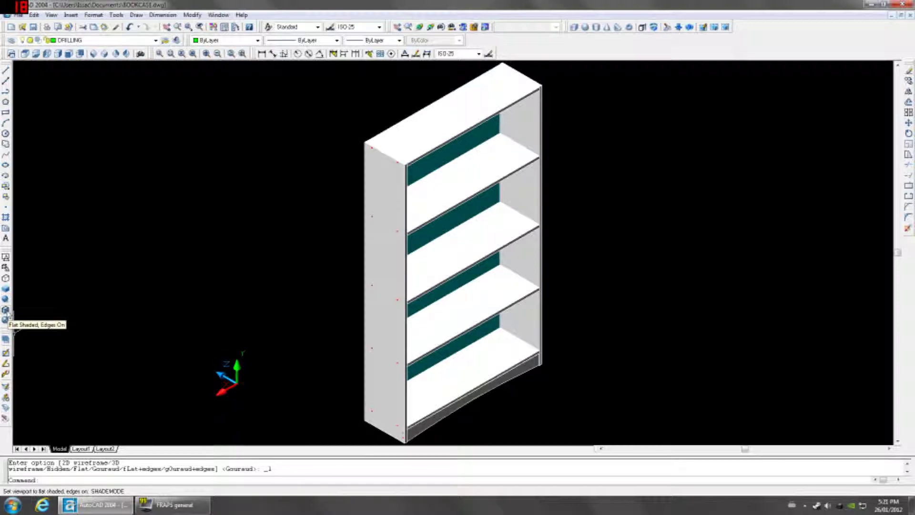